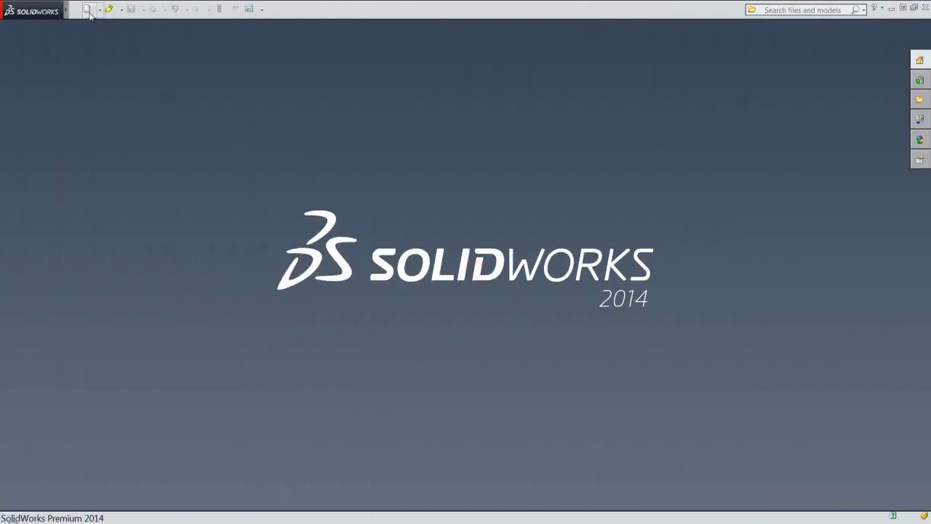
# Create a new part from the custom IPS part template and start an Extruded Boss/Base sketch on the Top Plane
pyautogui.click(88, 10)
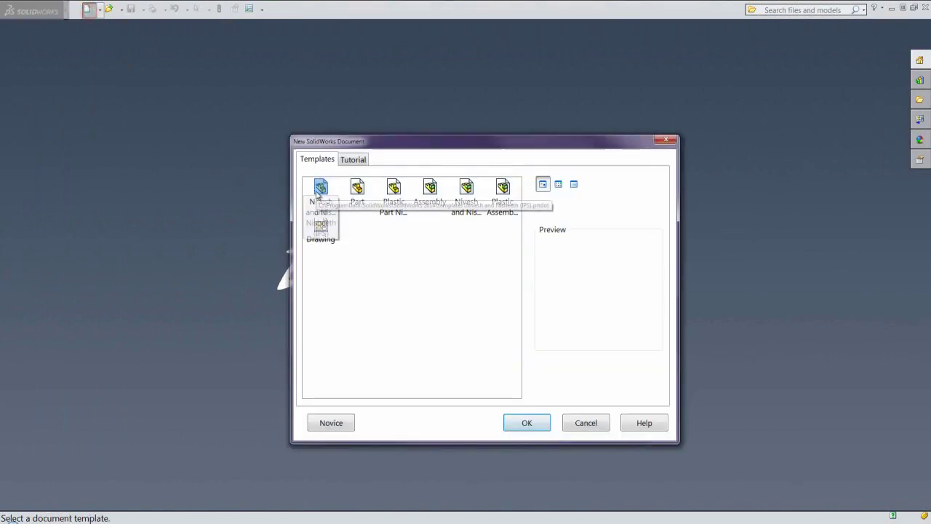
pyautogui.click(318, 191)
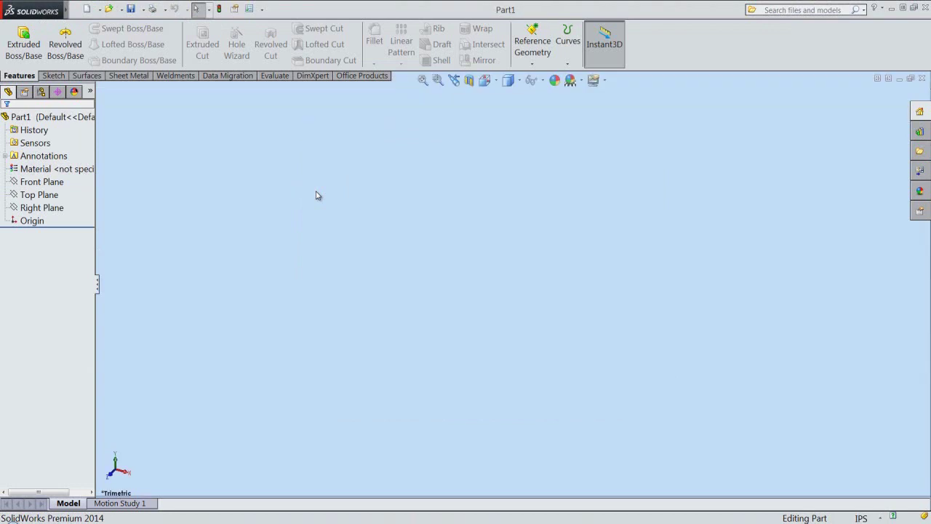
pyautogui.click(28, 51)
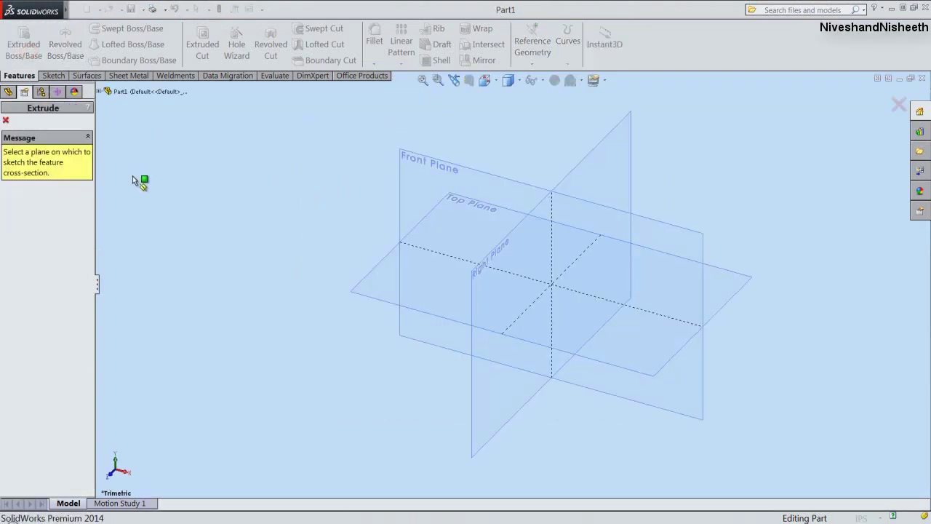
pyautogui.click(384, 254)
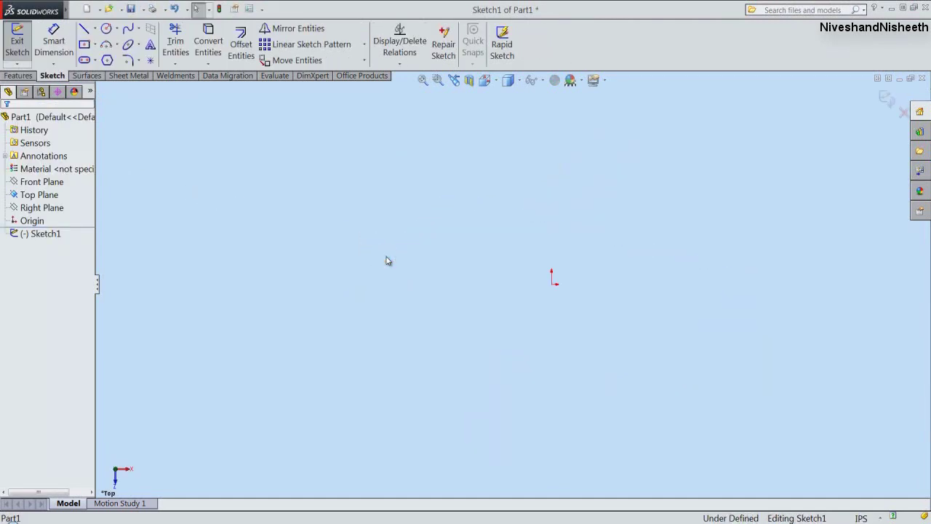
# Sketch a circle centred on the origin with a diameter of 24 mm
pyautogui.rightClick(387, 261)
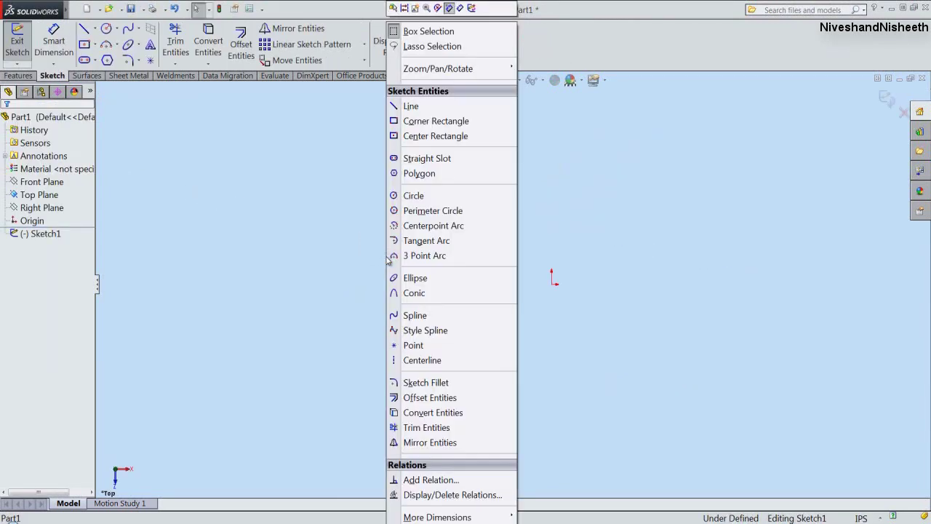
pyautogui.click(412, 195)
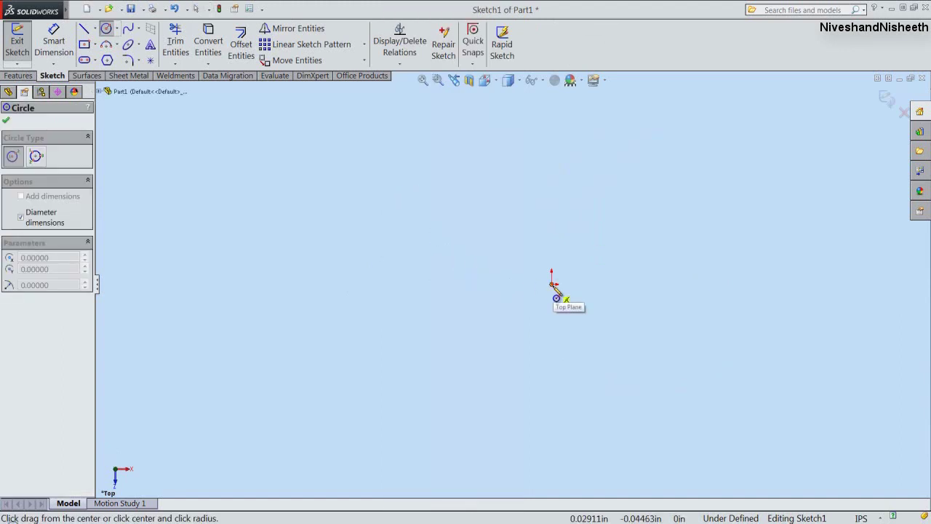
pyautogui.click(552, 283)
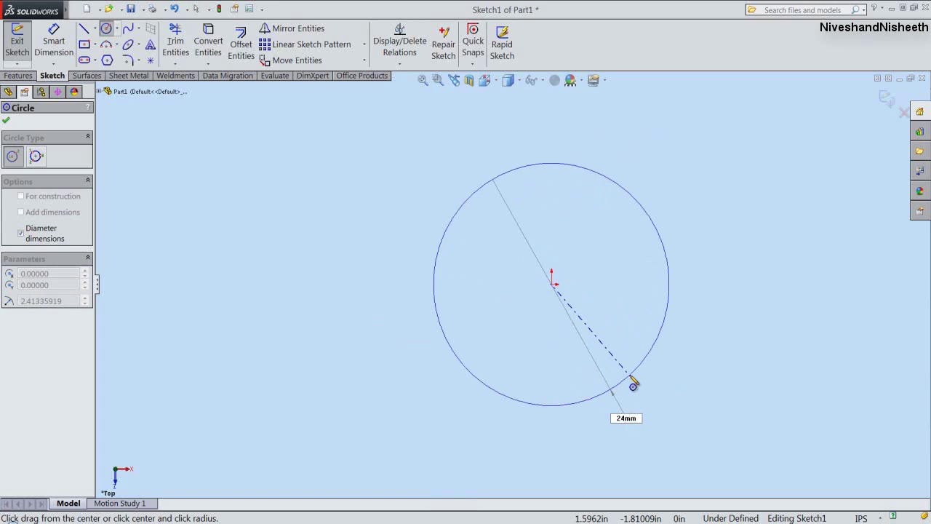
pyautogui.click(633, 384)
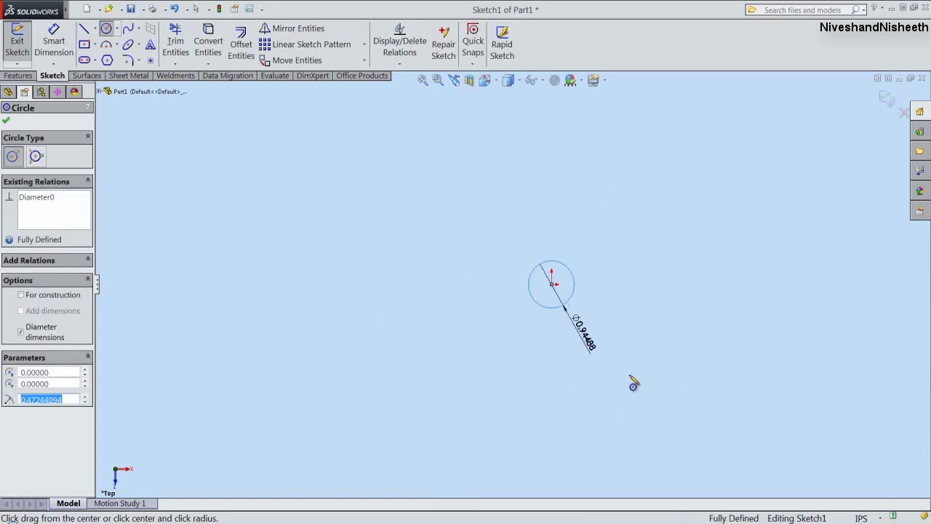
pyautogui.rightClick(647, 240)
pyautogui.click(672, 128)
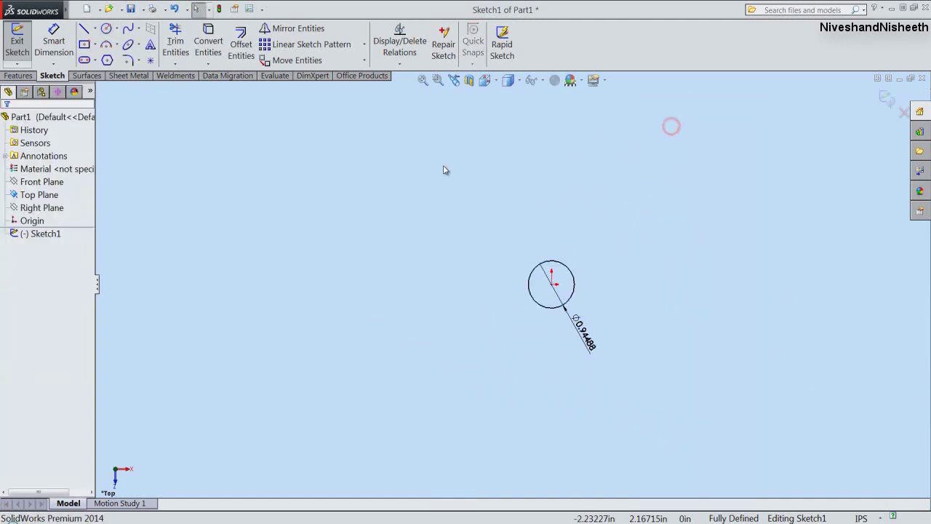
# Reposition the circle's diameter dimension so its text sits inside the circle
pyautogui.moveTo(587, 340); pyautogui.dragTo(574, 289)
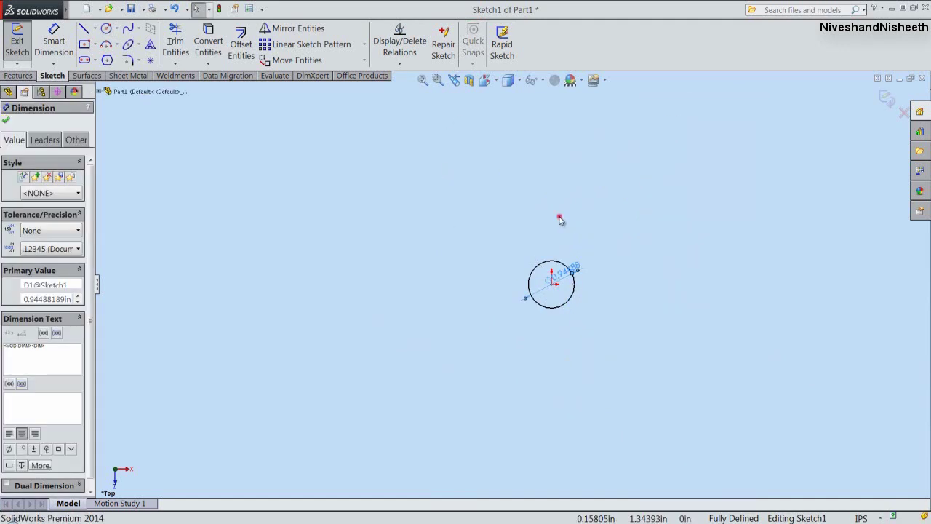
pyautogui.click(561, 215)
pyautogui.click(423, 81)
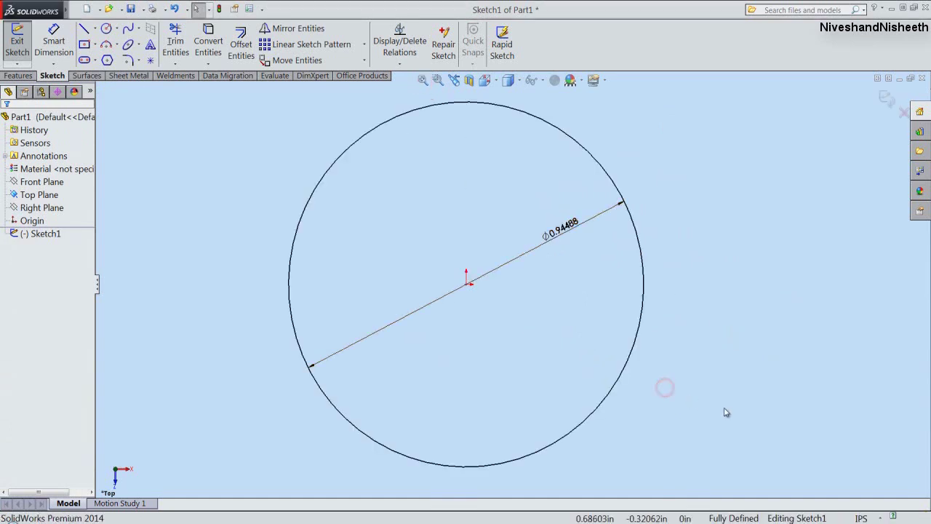
# Set the document's length units to inches without decimals, using a fraction denominator
pyautogui.click(880, 517)
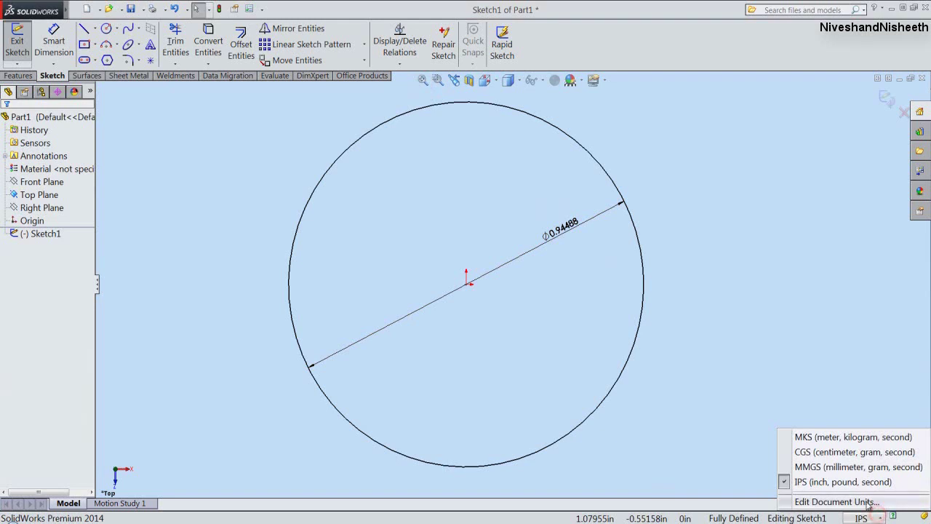
pyautogui.click(796, 500)
pyautogui.click(560, 245)
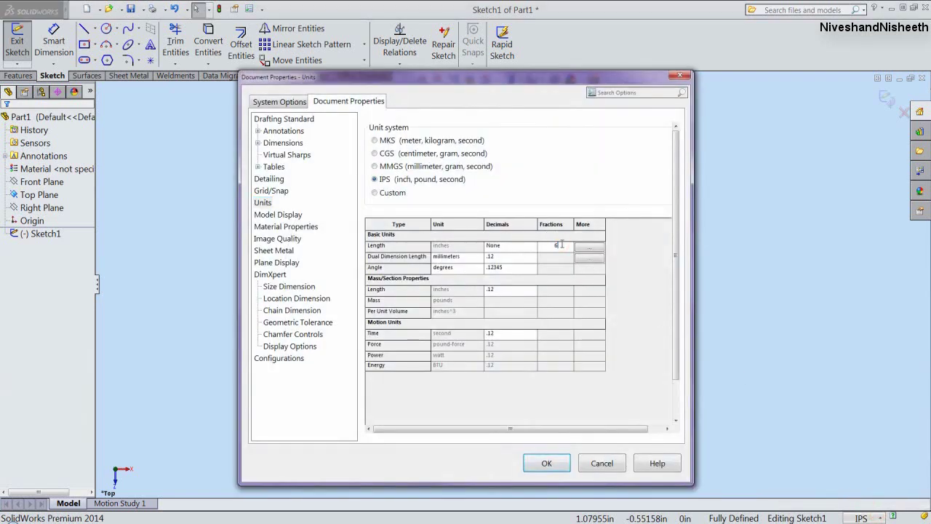
pyautogui.click(558, 469)
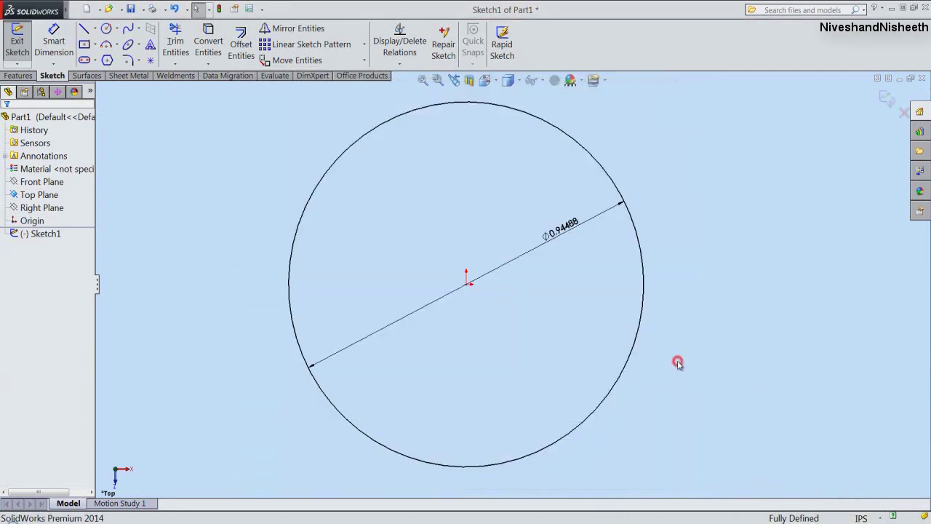
# Offset the circle inward by 1/16 inch using the reversed direction
pyautogui.click(241, 48)
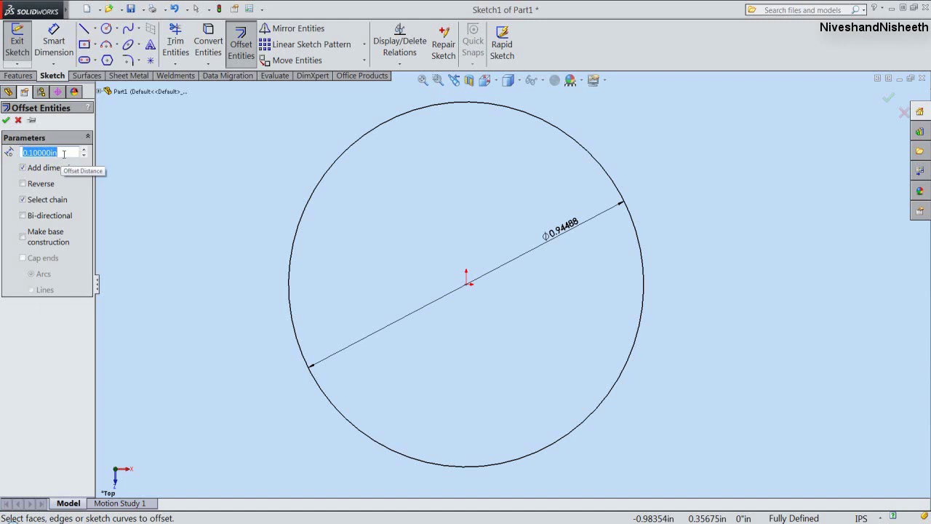
pyautogui.write('1/16"')
pyautogui.click(303, 218)
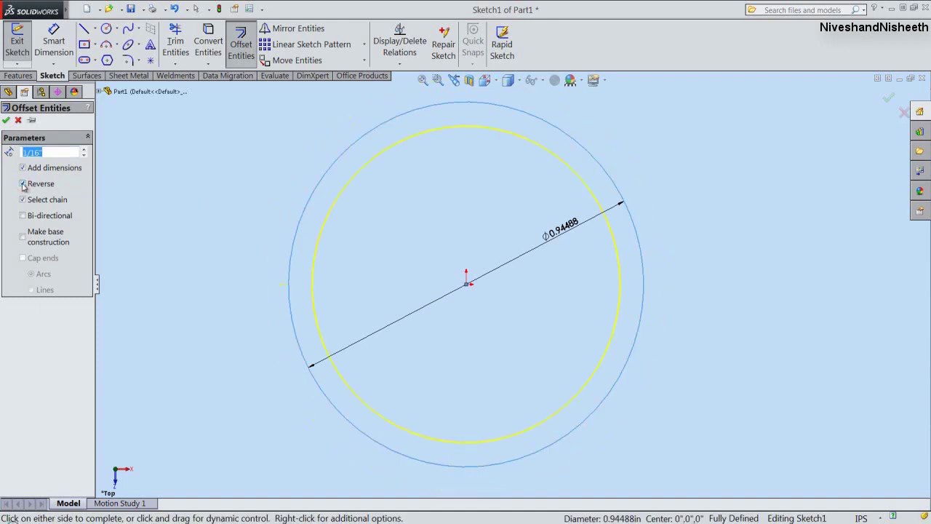
pyautogui.click(7, 121)
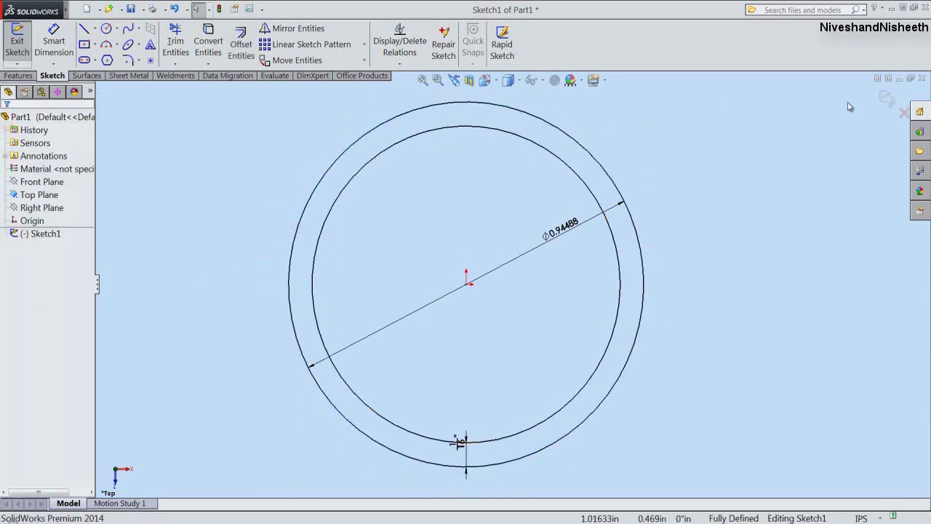
# Finish the sketch and extrude the ring profile to a blind depth of 7/16 inch
pyautogui.click(886, 98)
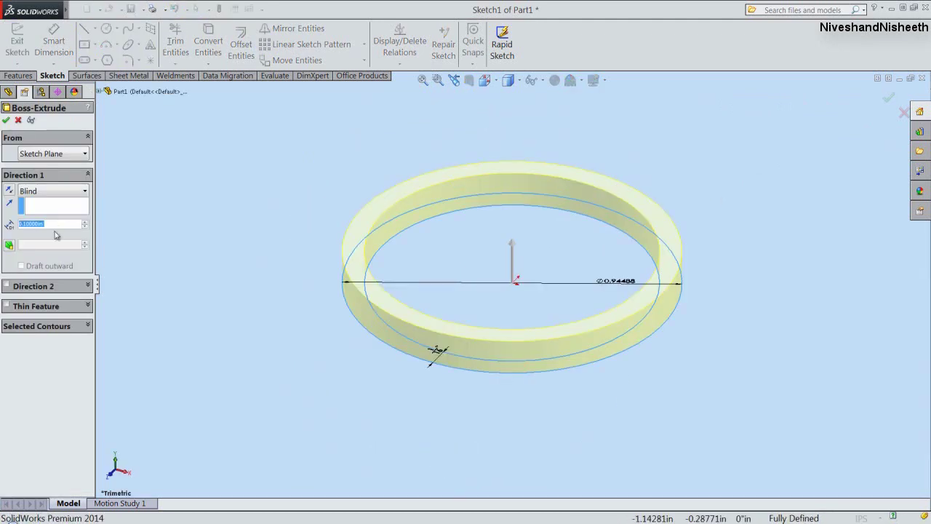
pyautogui.write('3/8')
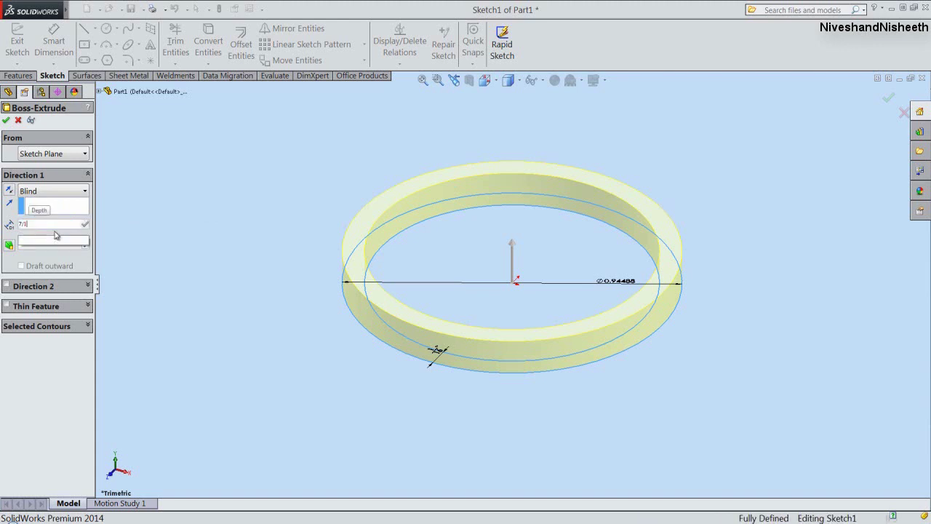
pyautogui.press('Return')
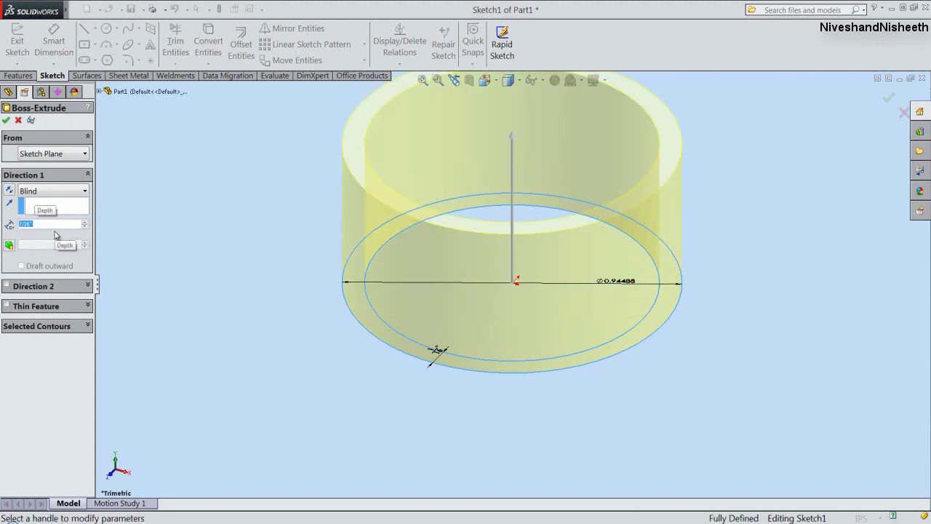
pyautogui.click(423, 80)
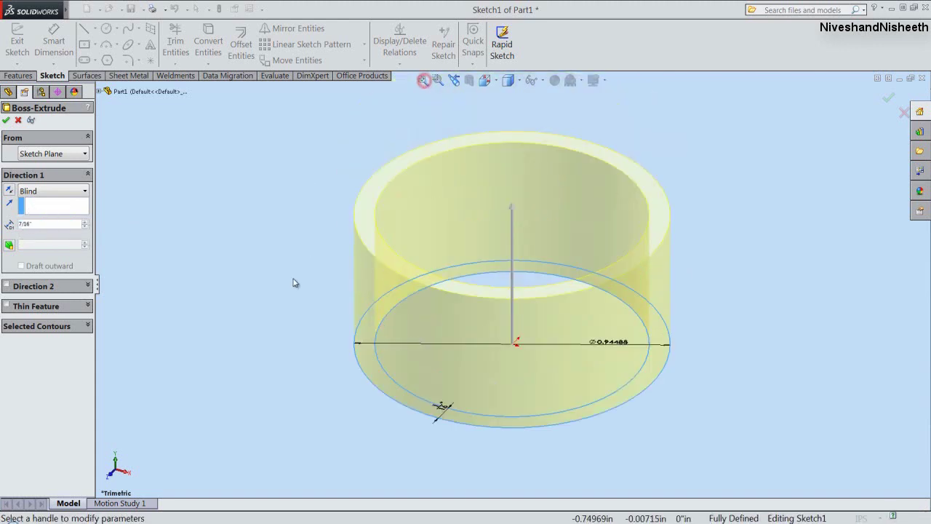
pyautogui.rightClick(272, 318)
pyautogui.click(298, 249)
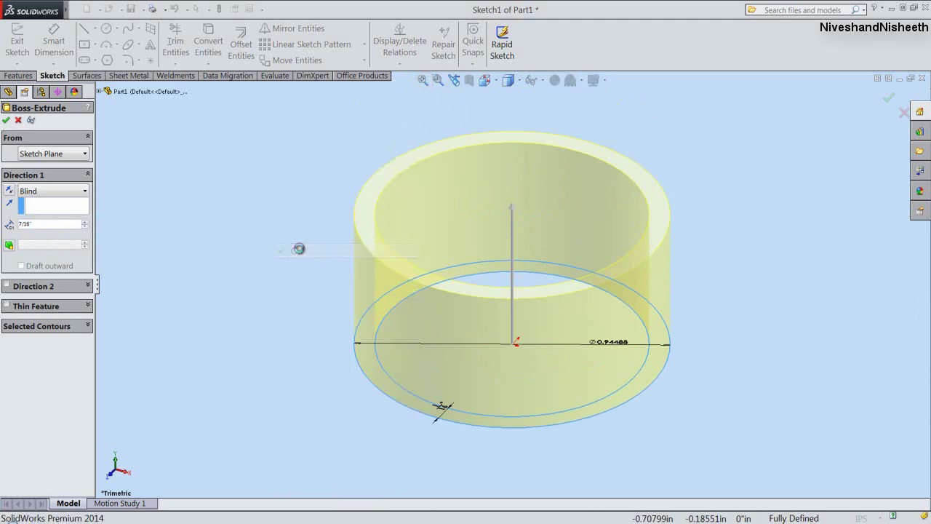
# Orient the part in isometric view and save it as a part file named Nozzle
pyautogui.click(507, 80)
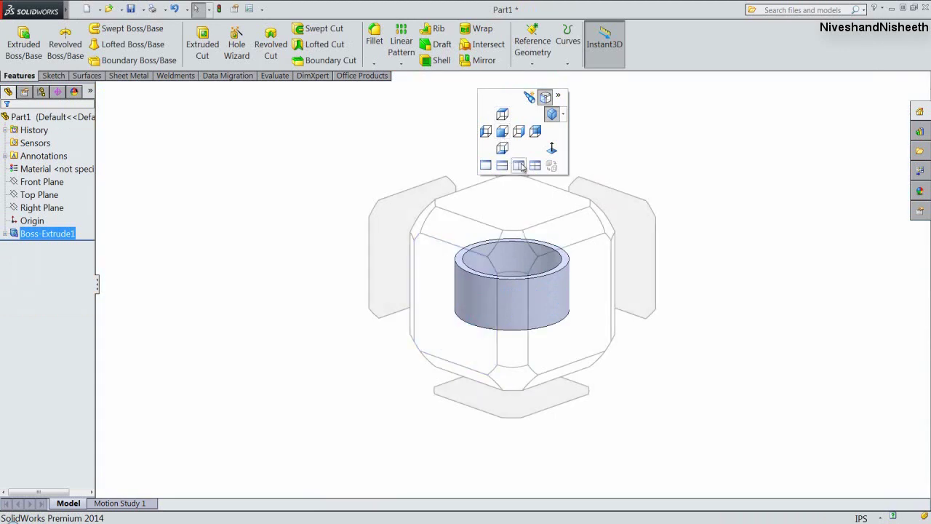
pyautogui.click(562, 114)
pyautogui.click(566, 132)
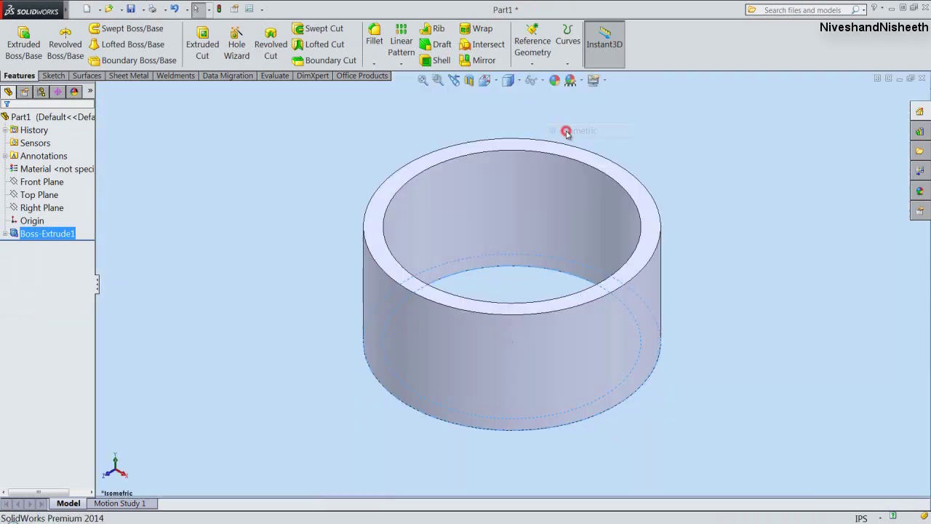
pyautogui.click(211, 162)
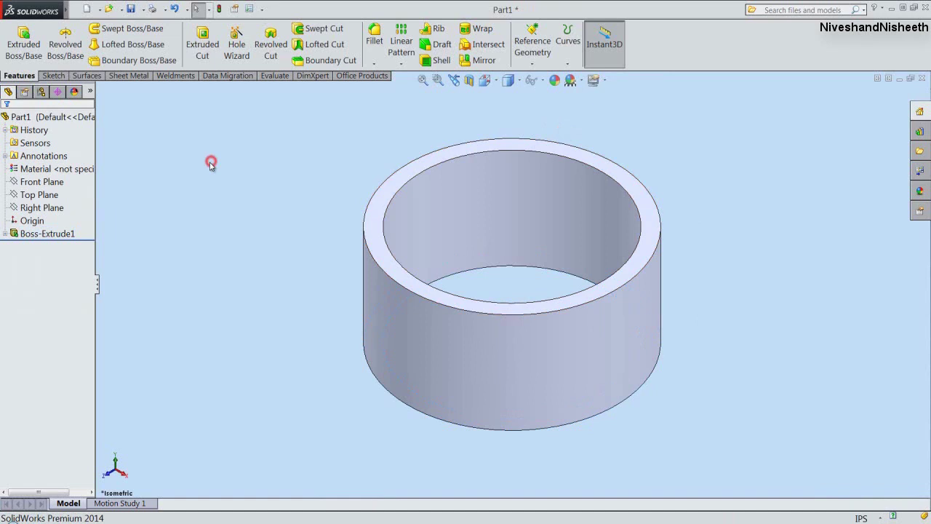
pyautogui.click(131, 9)
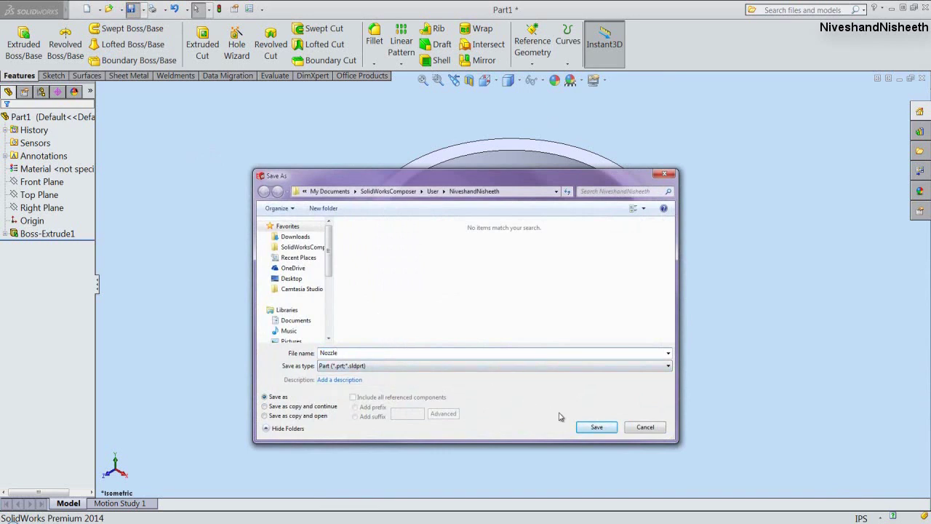
pyautogui.click(581, 427)
# Apply the polished brass appearance to the whole Nozzle part and save the file
pyautogui.click(34, 117)
pyautogui.click(554, 80)
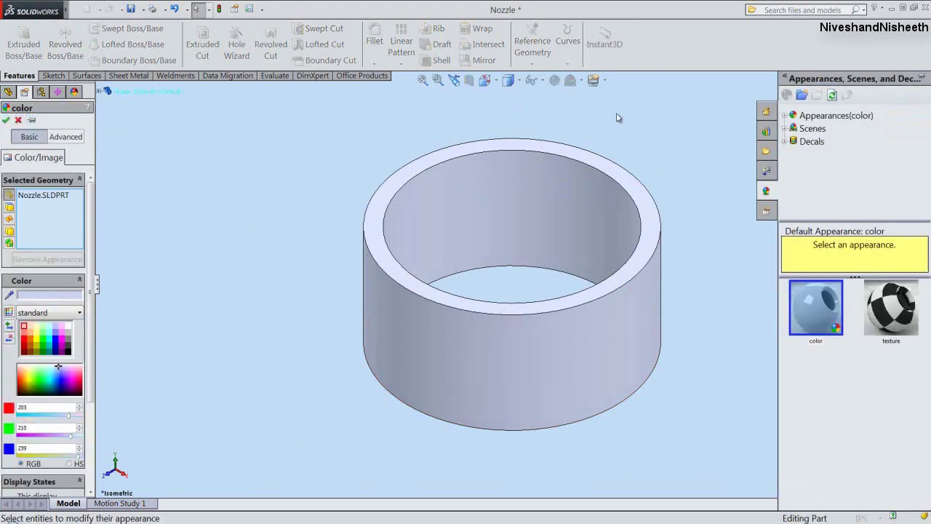
pyautogui.click(785, 115)
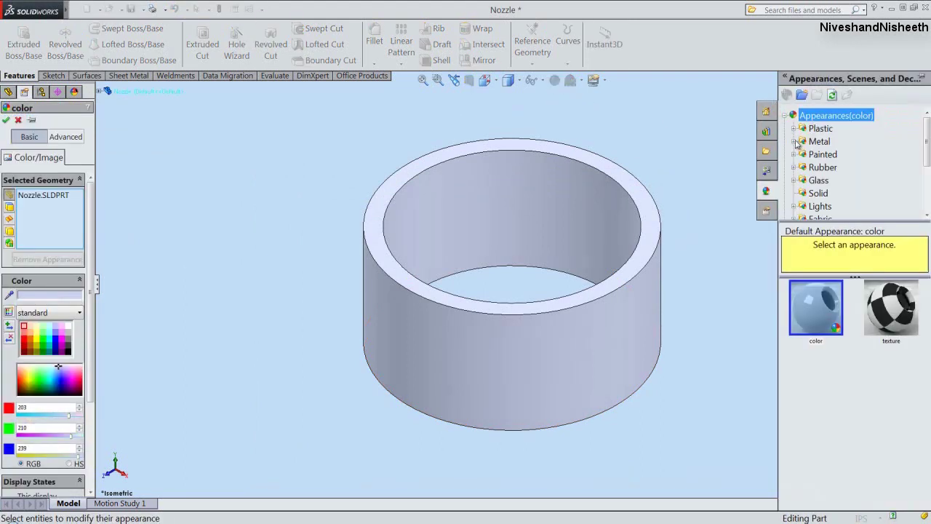
pyautogui.click(795, 141)
pyautogui.click(812, 182)
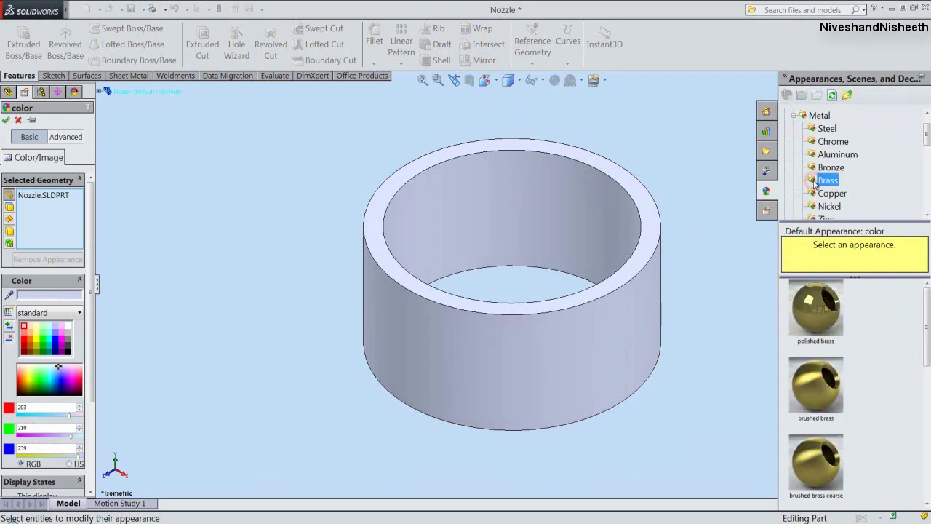
pyautogui.click(816, 299)
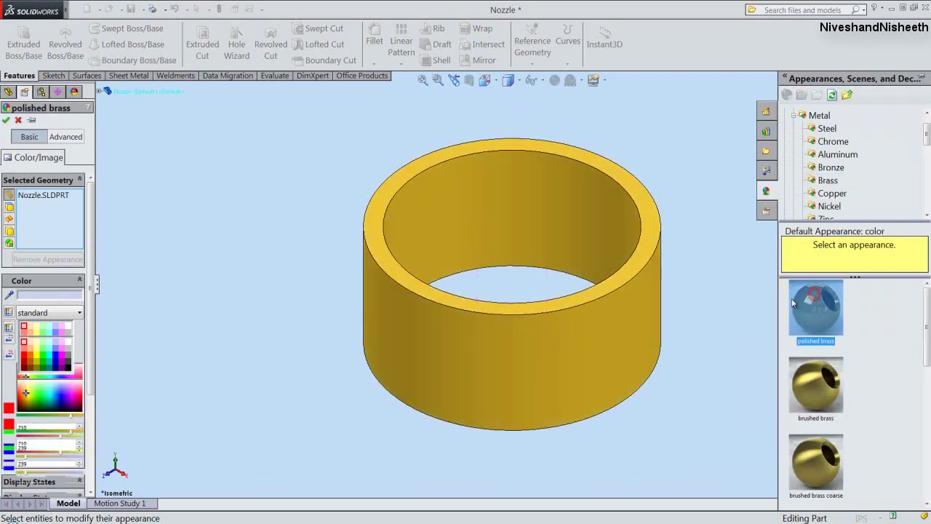
pyautogui.click(7, 121)
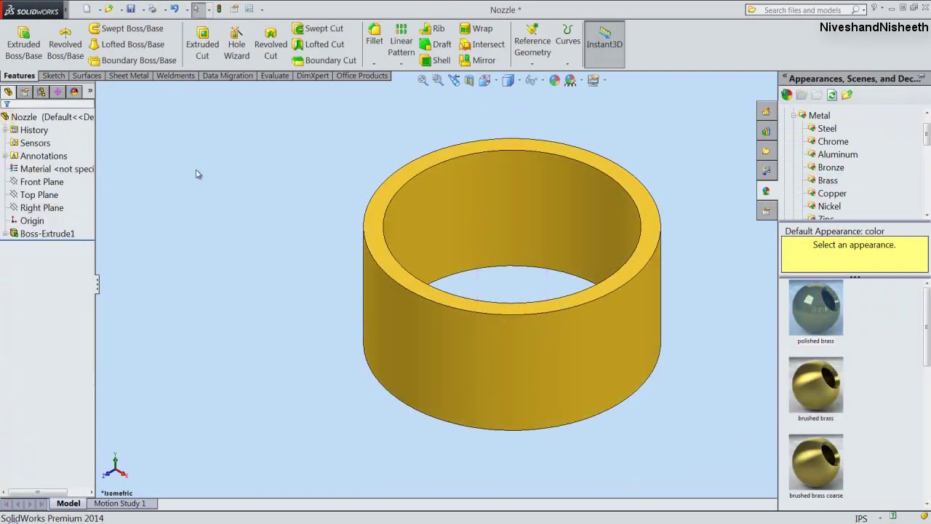
pyautogui.click(131, 10)
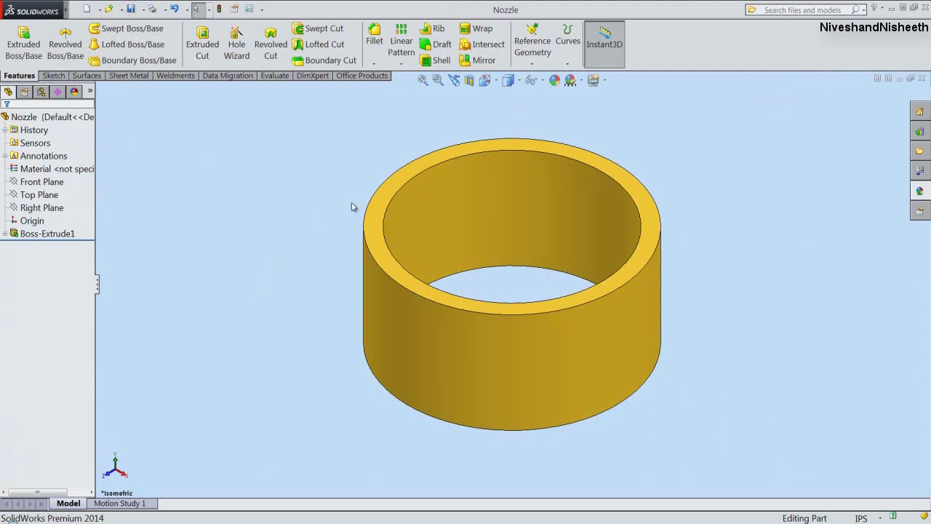
# Start an extruded boss sketch on the ring's upper annular face and view it from the top
pyautogui.click(377, 230)
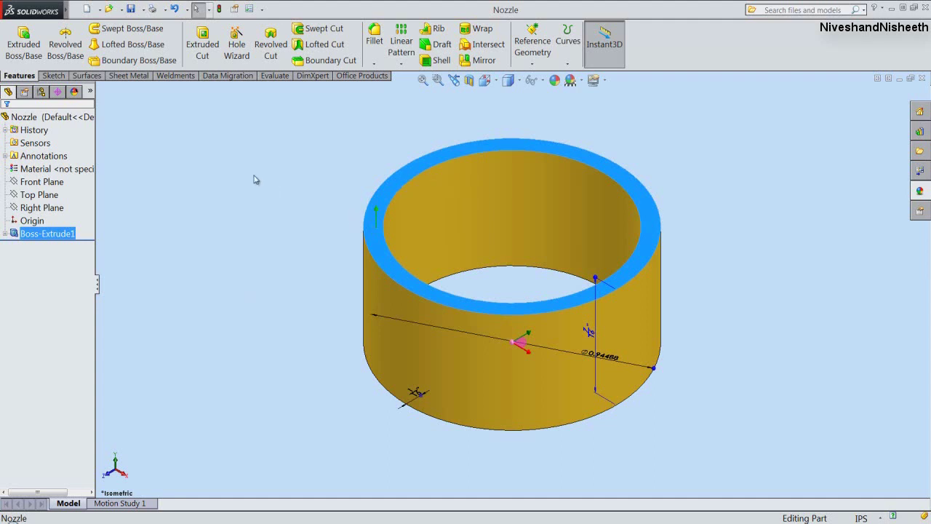
pyautogui.click(24, 44)
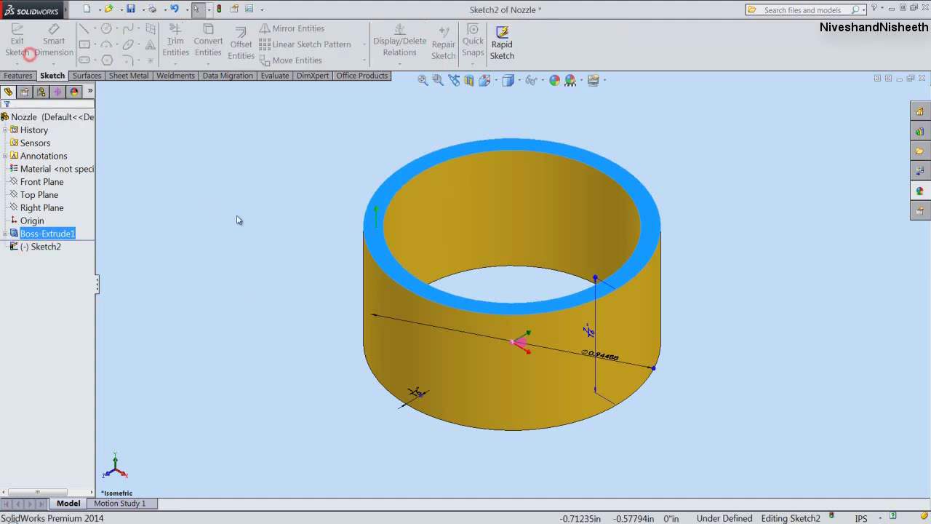
pyautogui.press('z')
pyautogui.click(486, 80)
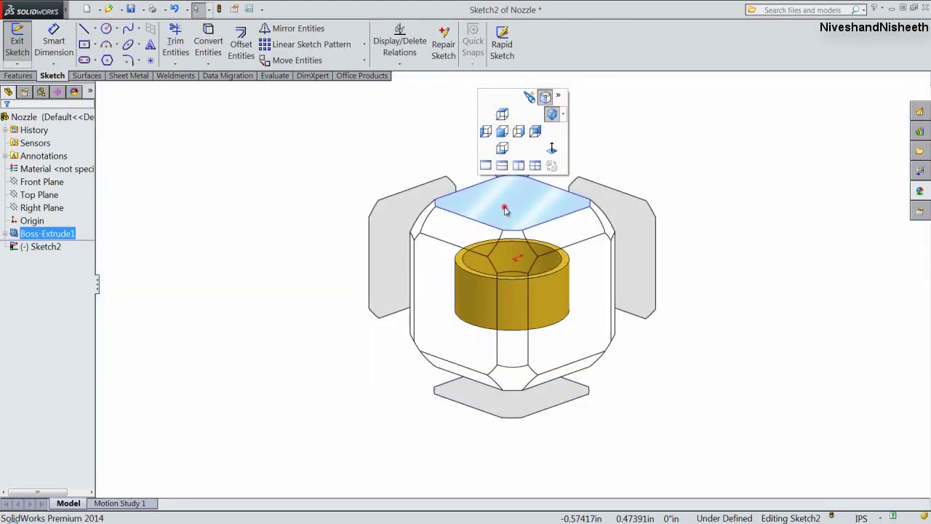
pyautogui.click(503, 205)
pyautogui.click(276, 206)
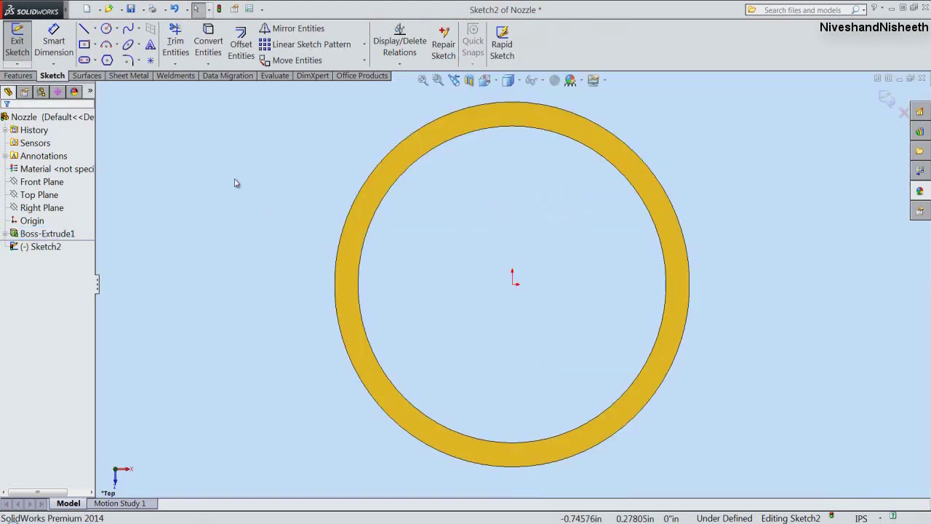
# Sketch a six-sided inscribed-circle polygon centred on the origin, about 0.55 inch across flats
pyautogui.click(107, 60)
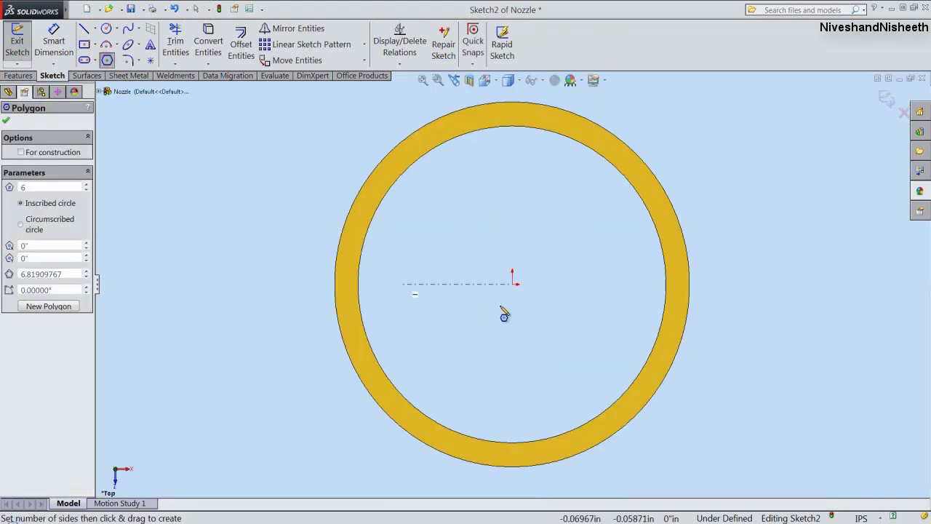
pyautogui.moveTo(513, 284); pyautogui.dragTo(633, 293)
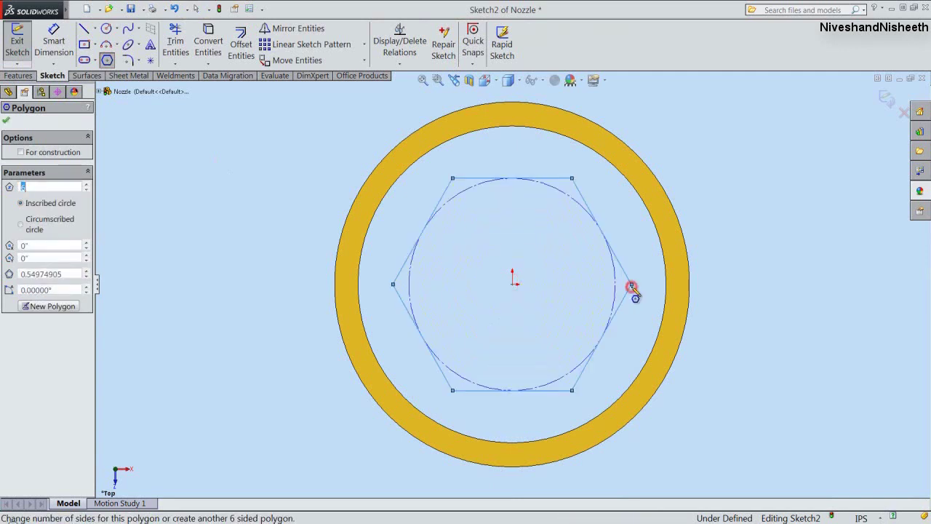
pyautogui.rightClick(532, 246)
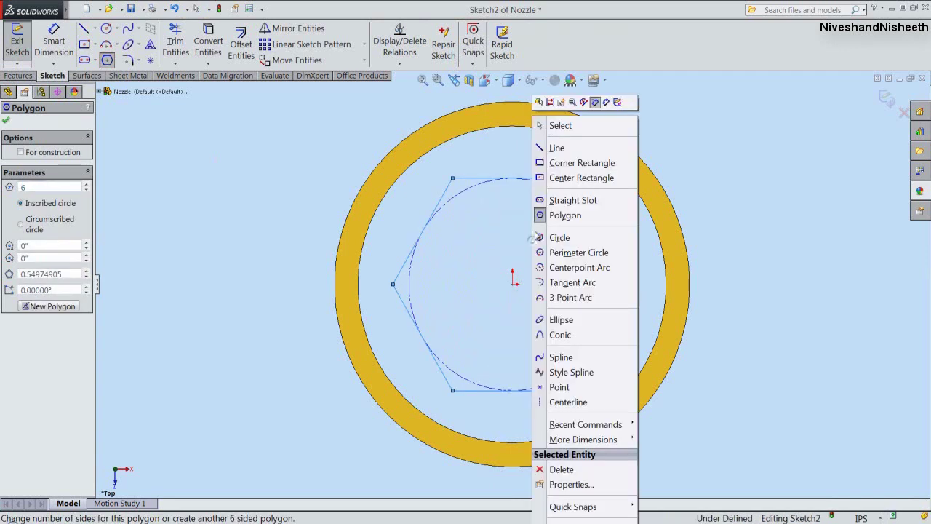
pyautogui.click(572, 126)
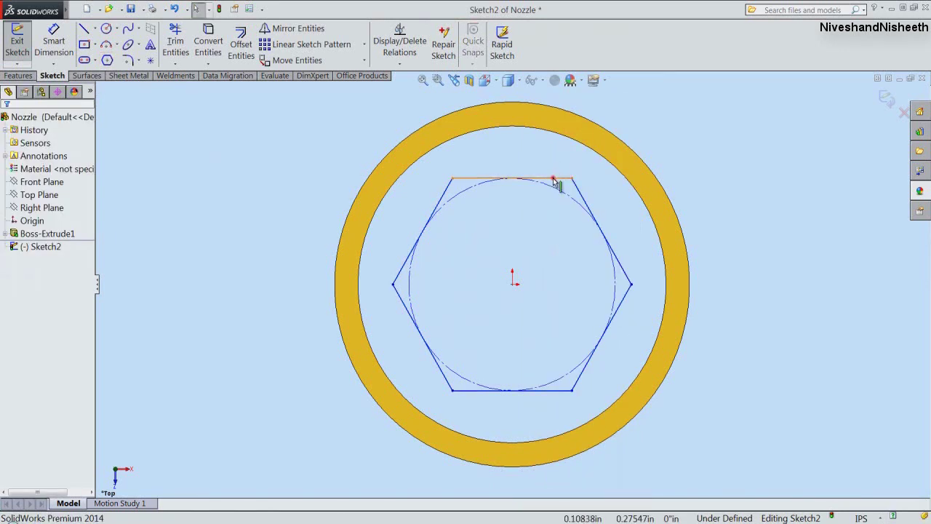
# Add a vertical relation to the hexagon's upper horizontal side so the polygon stands on a corner
pyautogui.click(553, 179)
pyautogui.click(591, 137)
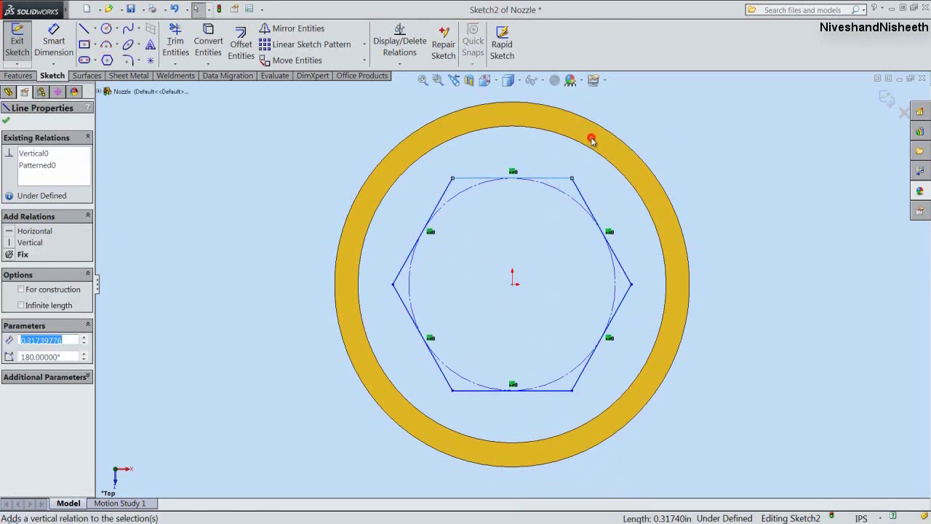
pyautogui.click(565, 168)
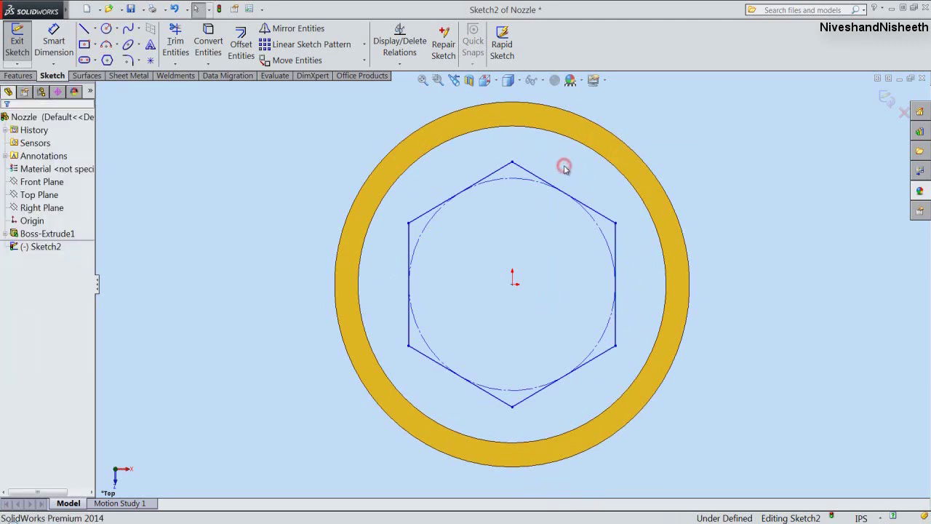
# Dimension the distance between the hexagon's two vertical sides and set it to 1 inch
pyautogui.rightClick(565, 169)
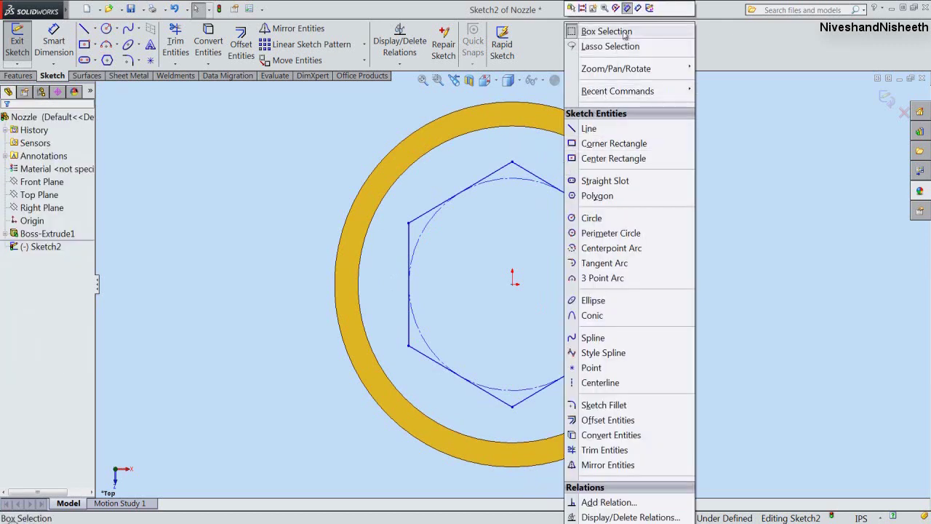
pyautogui.click(636, 8)
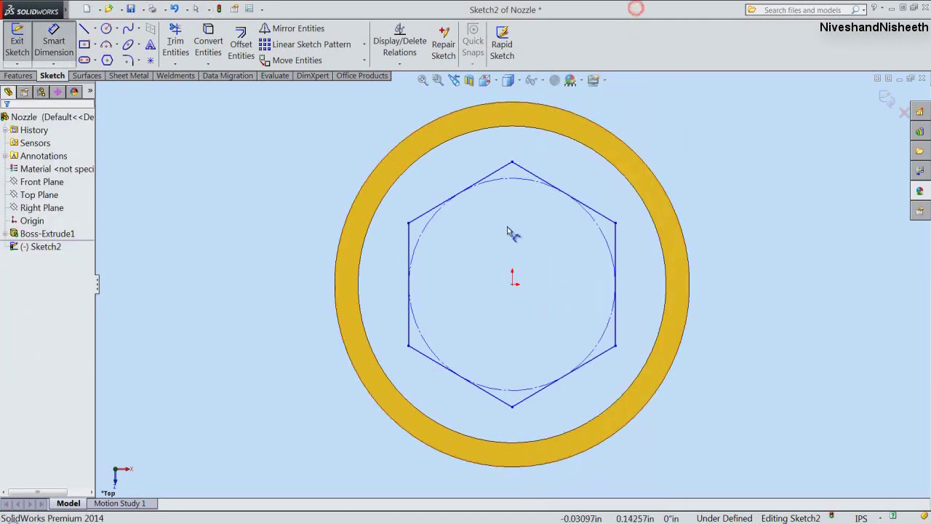
pyautogui.click(412, 243)
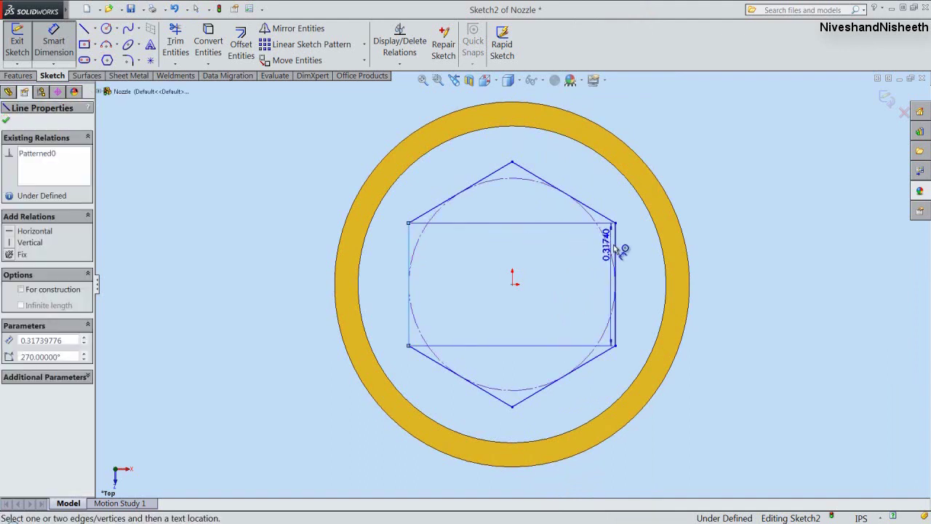
pyautogui.click(617, 251)
pyautogui.click(533, 250)
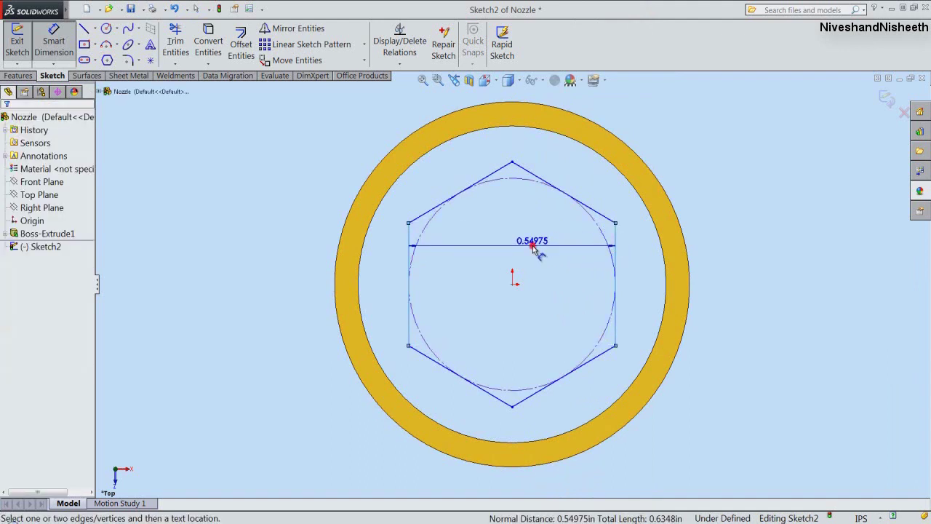
pyautogui.write('1')
pyautogui.press('Return')
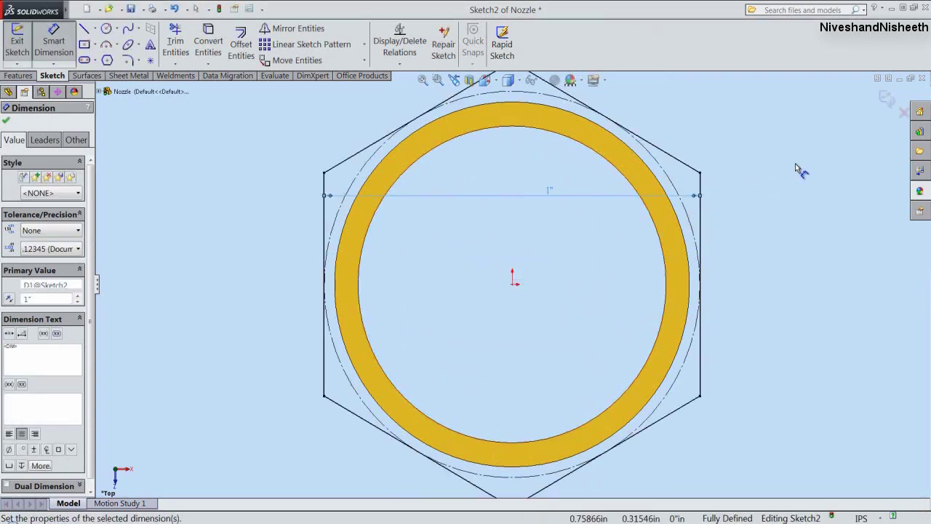
# Finish the sketch, extrude the hexagon upward to a blind depth of 1/8 inch, and save the part
pyautogui.click(887, 98)
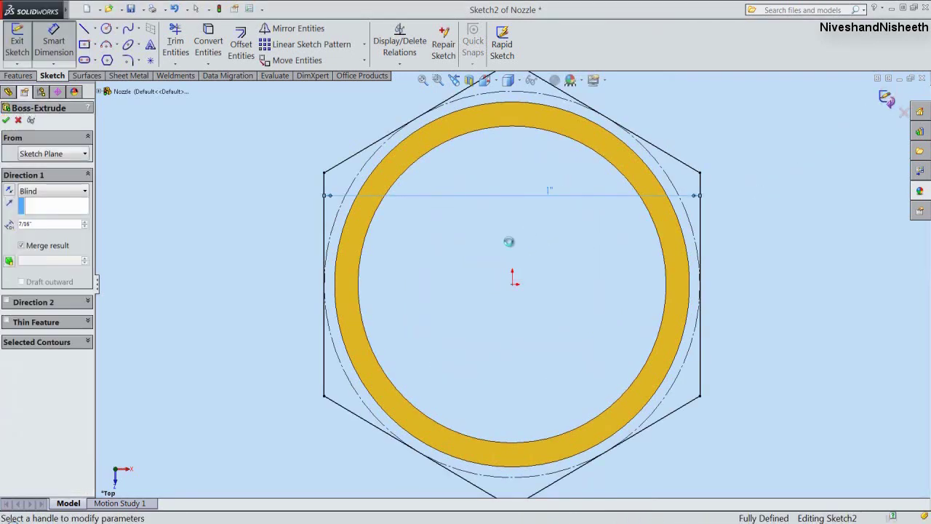
pyautogui.click(485, 80)
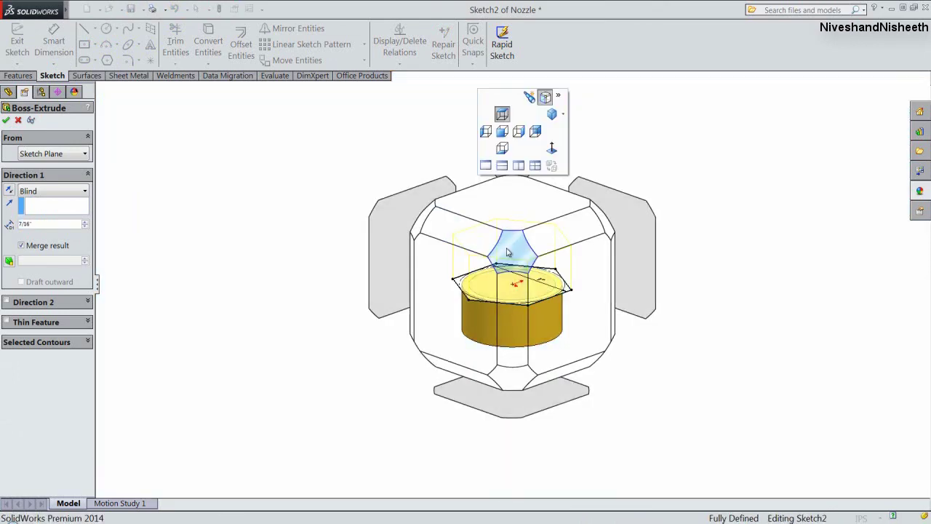
pyautogui.click(503, 245)
pyautogui.click(273, 322)
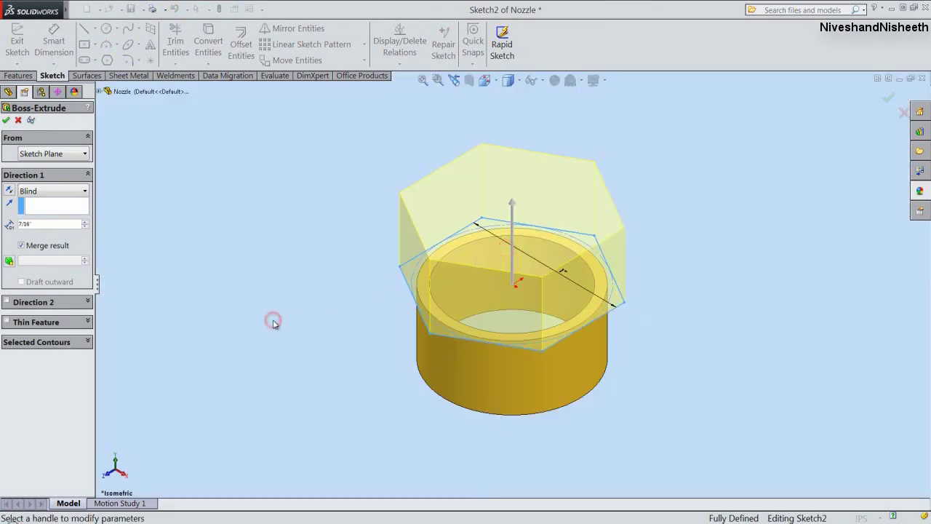
pyautogui.click(308, 337)
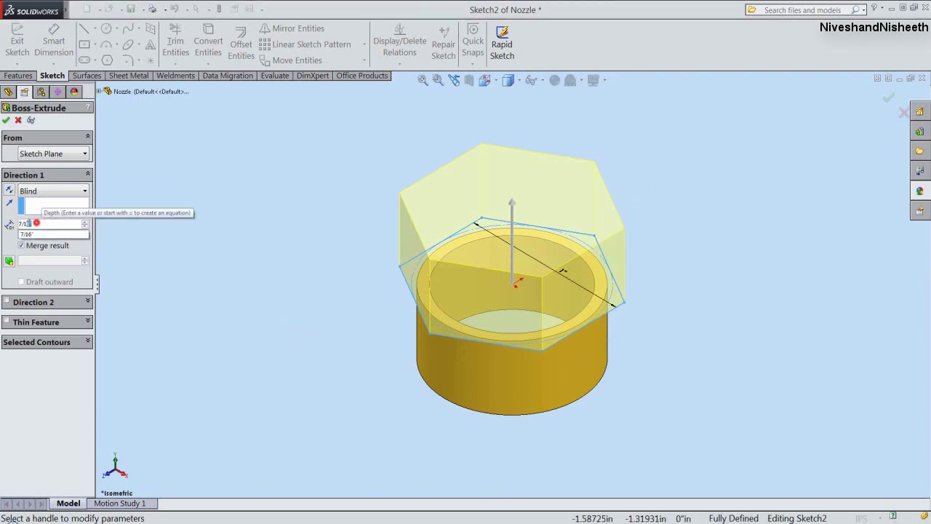
pyautogui.doubleClick(36, 223)
pyautogui.write('1/8')
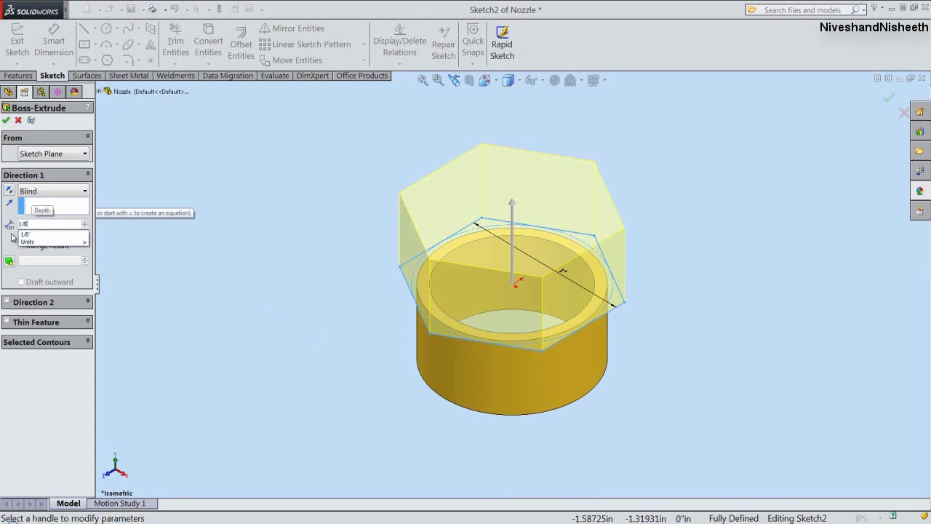
pyautogui.press('Return')
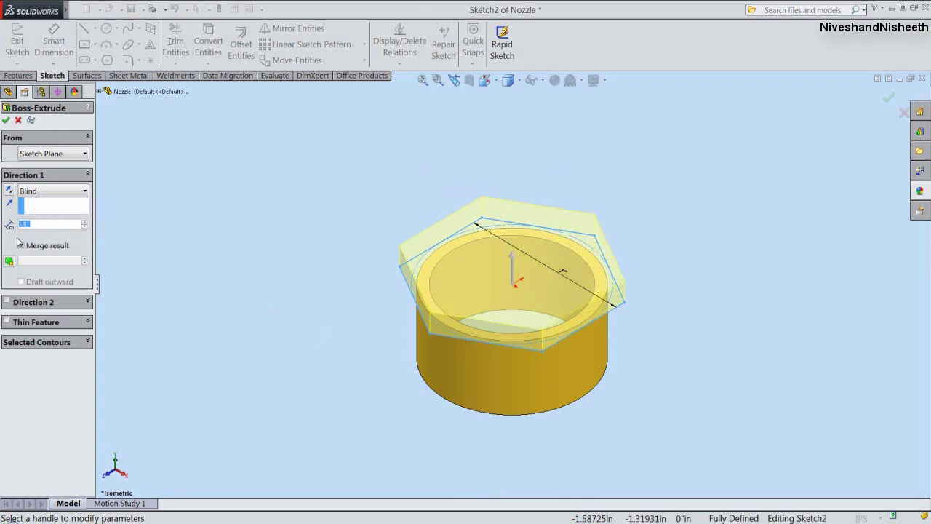
pyautogui.rightClick(250, 283)
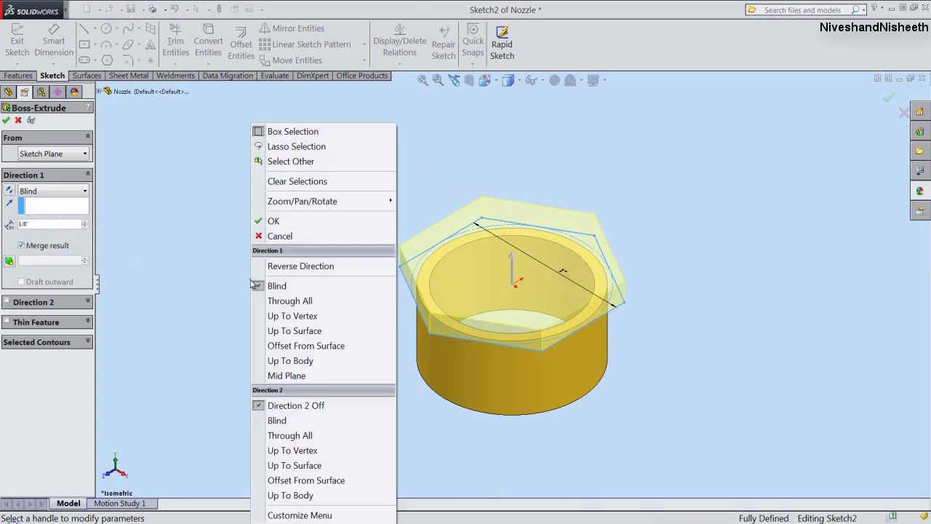
pyautogui.click(274, 221)
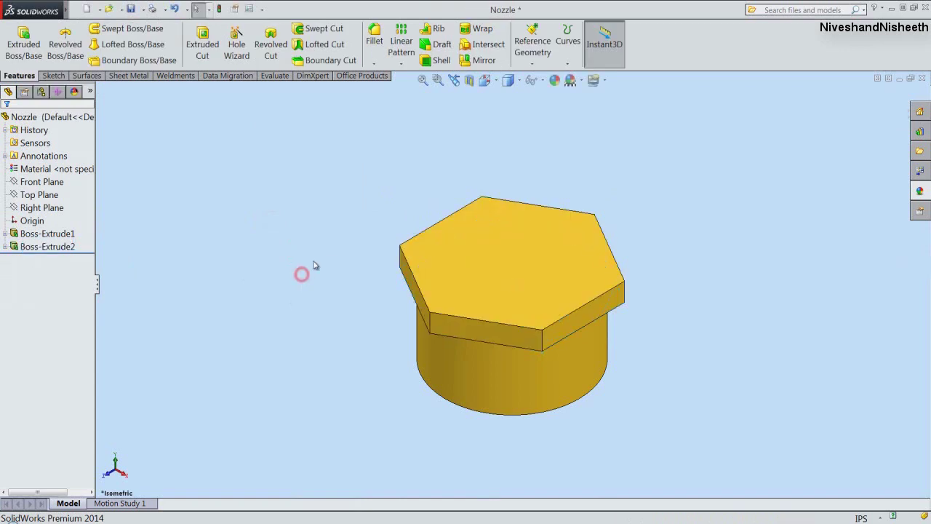
pyautogui.click(424, 80)
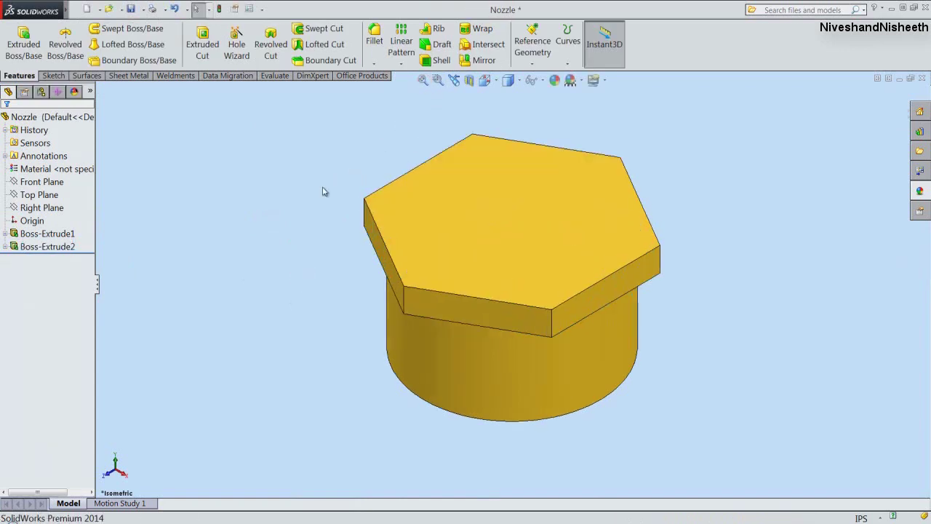
pyautogui.click(131, 9)
# Start a revolved boss sketch on the Front Plane and show the part sectioned at that plane in front view
pyautogui.click(68, 57)
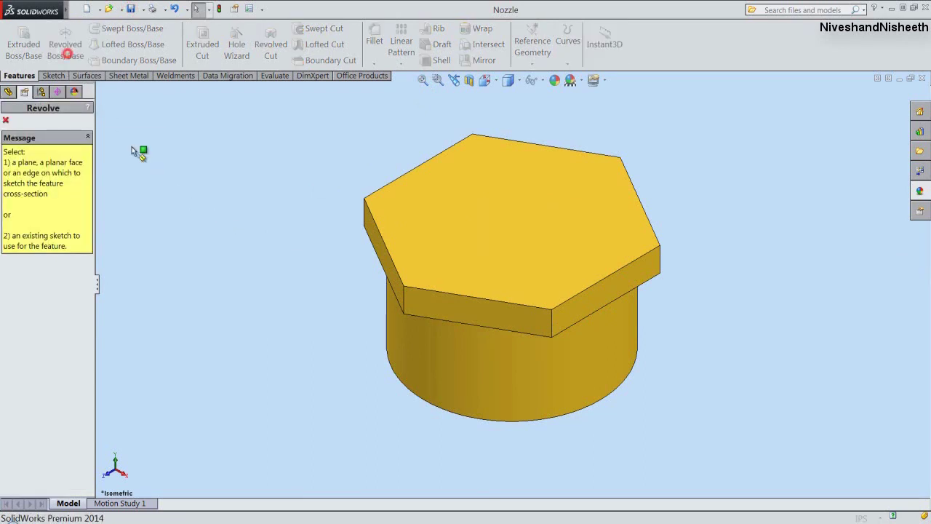
pyautogui.click(99, 91)
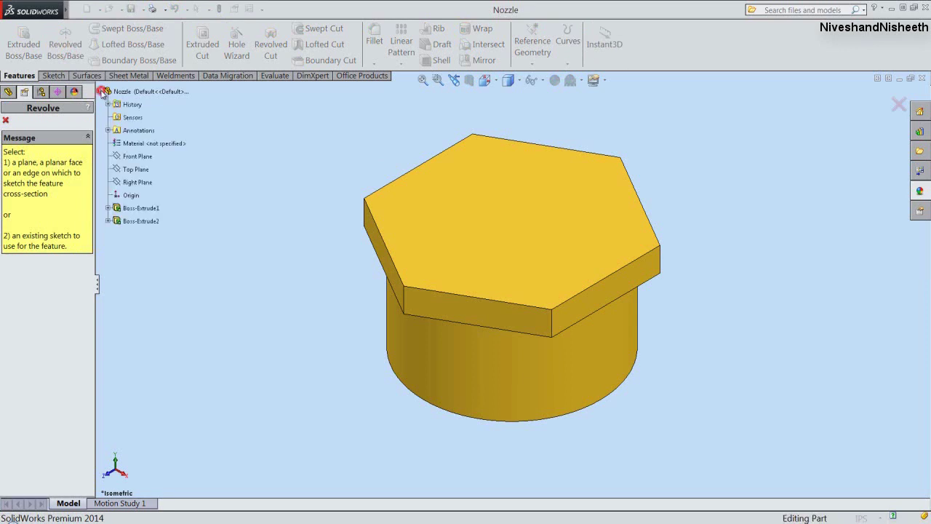
pyautogui.click(125, 157)
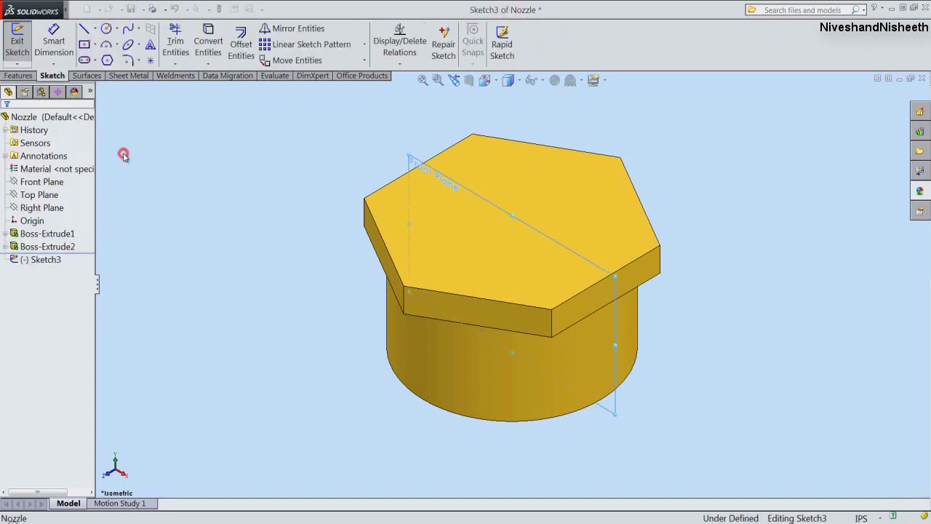
pyautogui.click(468, 80)
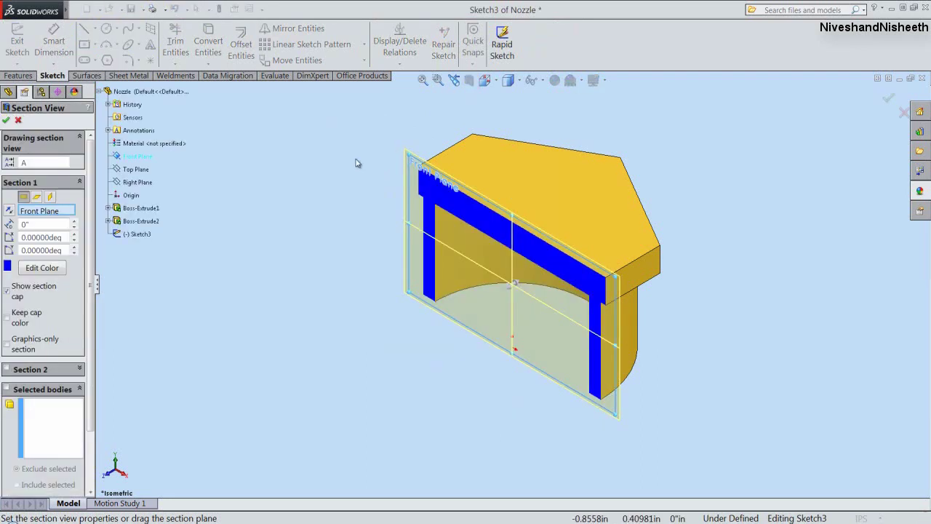
pyautogui.click(7, 121)
pyautogui.click(469, 80)
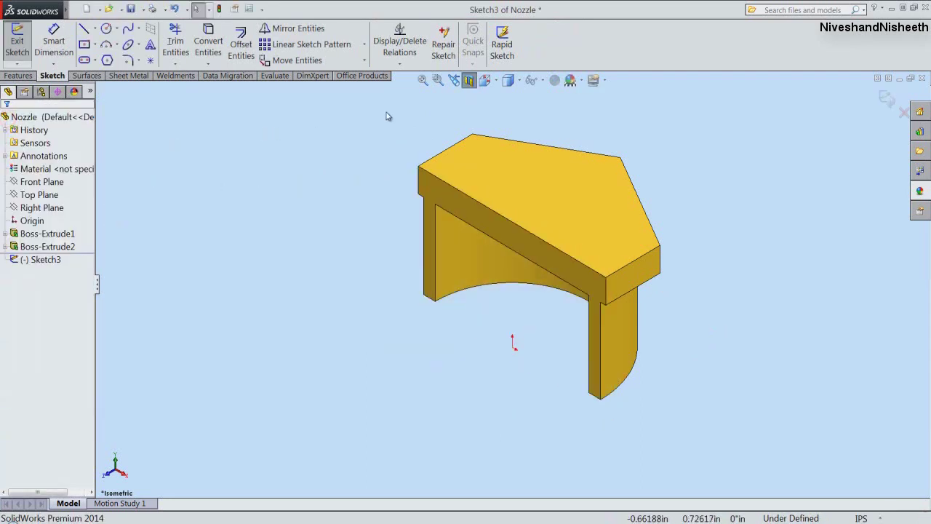
pyautogui.click(485, 80)
pyautogui.click(485, 289)
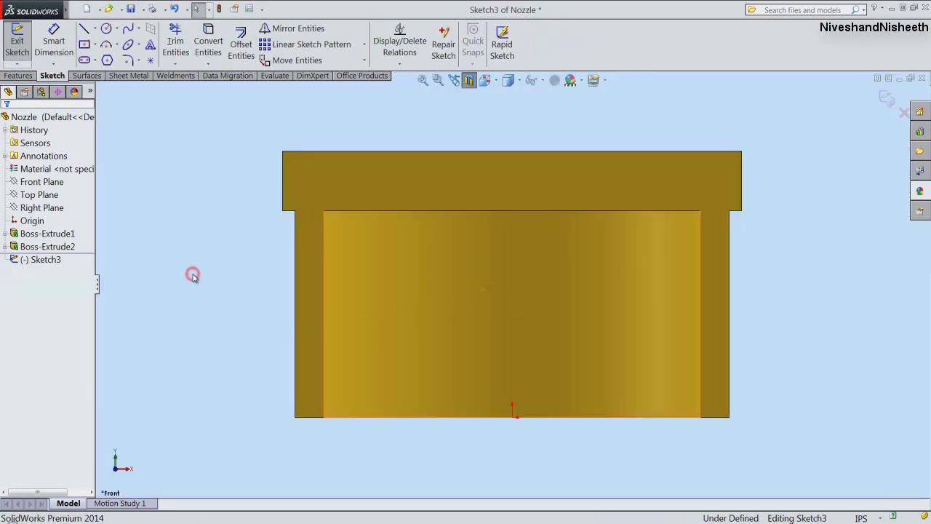
# Sketch an infinite vertical construction centerline through the origin
pyautogui.rightClick(160, 144)
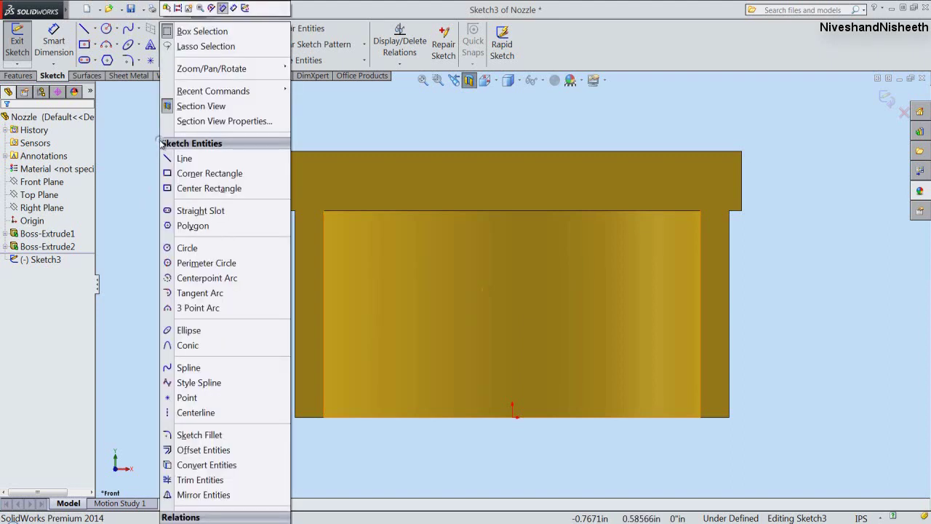
pyautogui.click(195, 412)
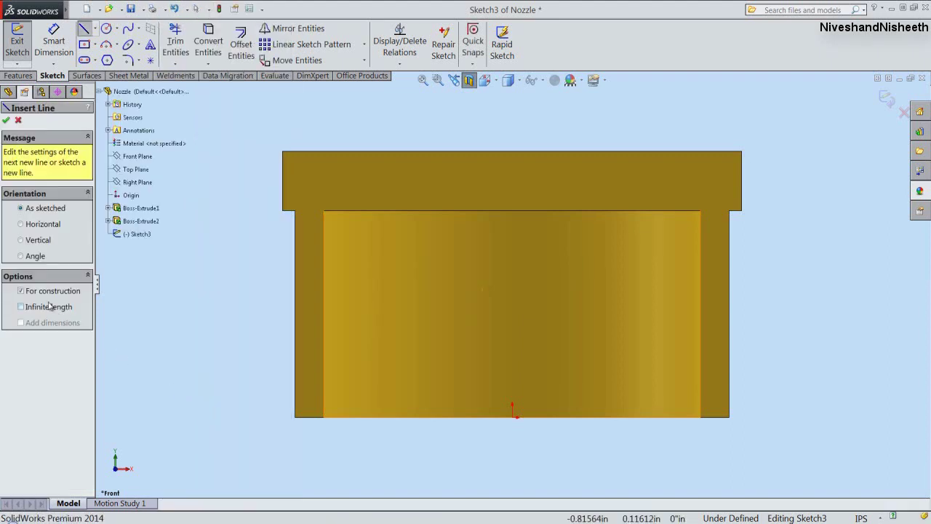
pyautogui.click(49, 306)
pyautogui.click(40, 242)
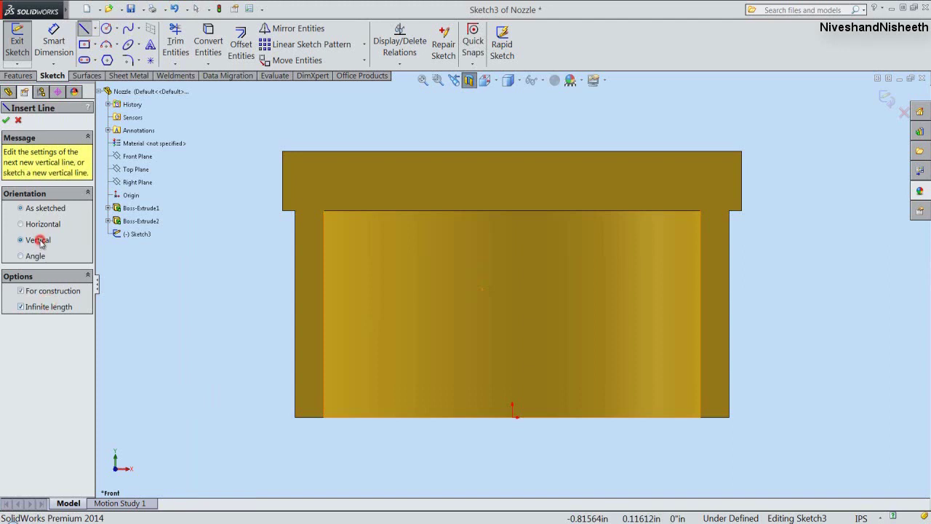
pyautogui.click(513, 413)
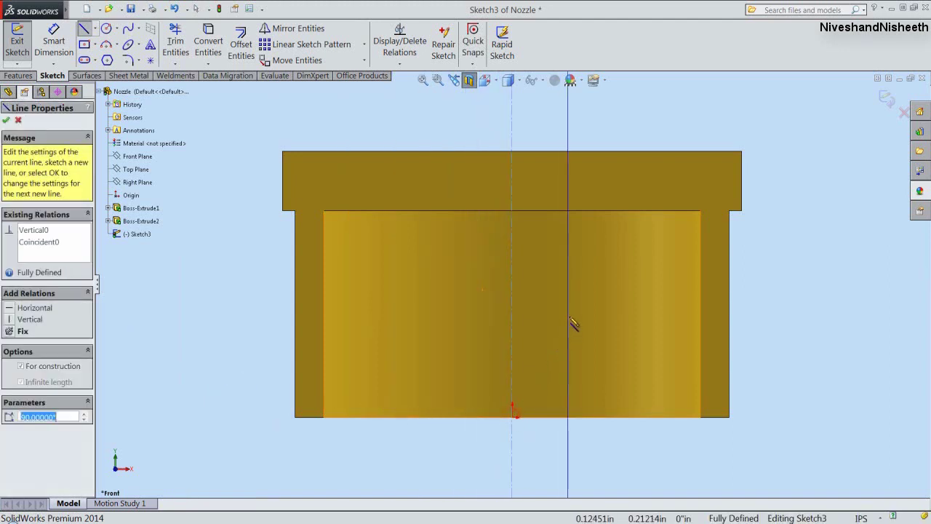
pyautogui.rightClick(573, 324)
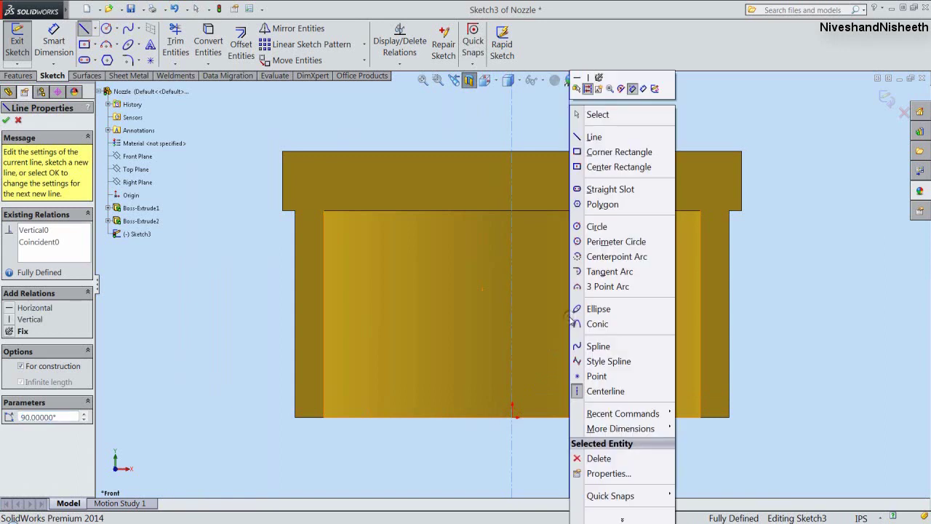
pyautogui.click(597, 113)
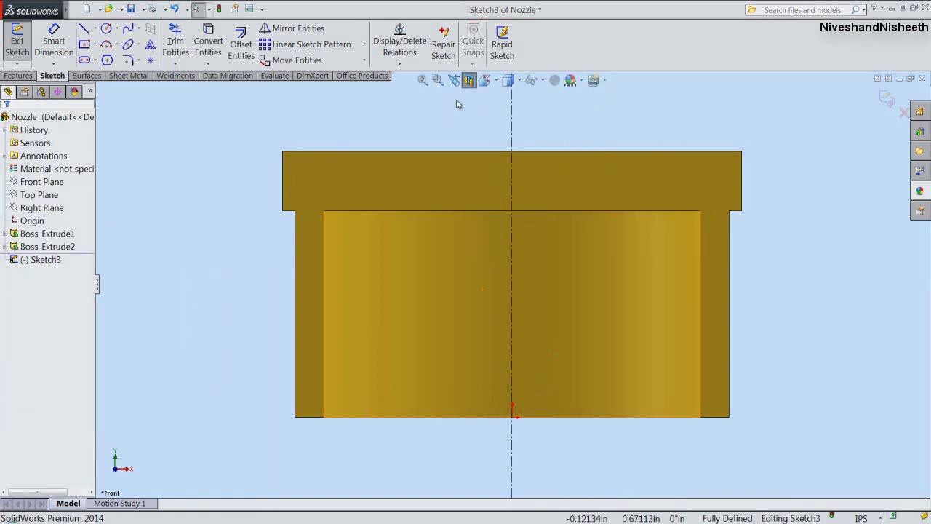
pyautogui.click(423, 80)
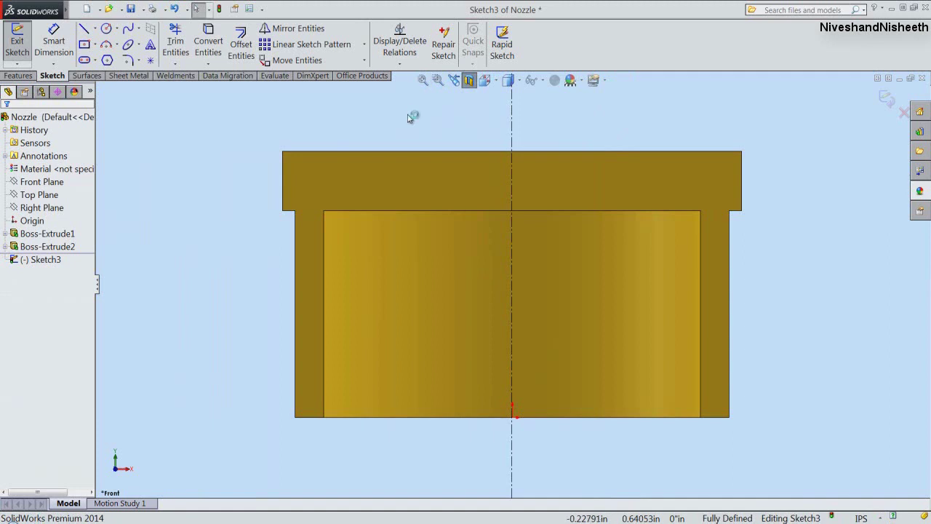
# Sketch a horizontal line from the centerline along the flange's top edge and set its diameter dimension across the centerline to 1/2 inch
pyautogui.rightClick(443, 124)
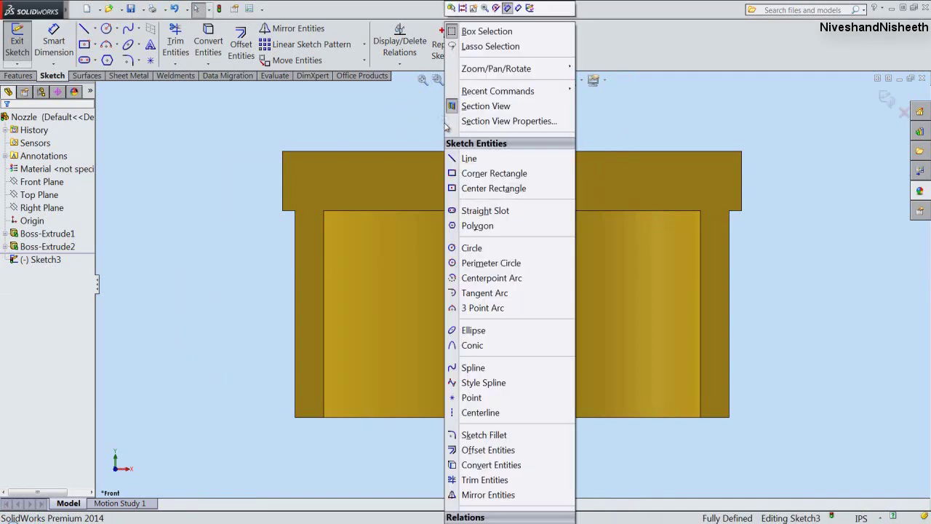
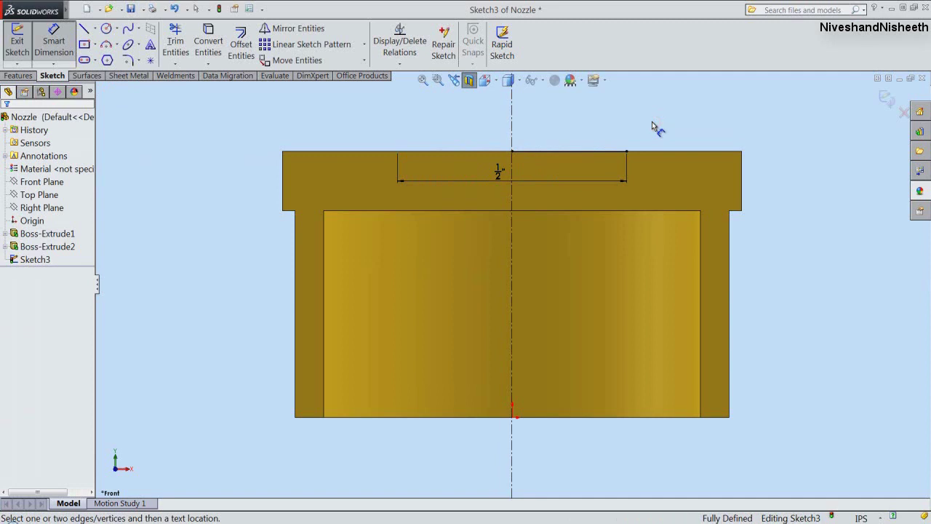
pyautogui.rightClick(654, 124)
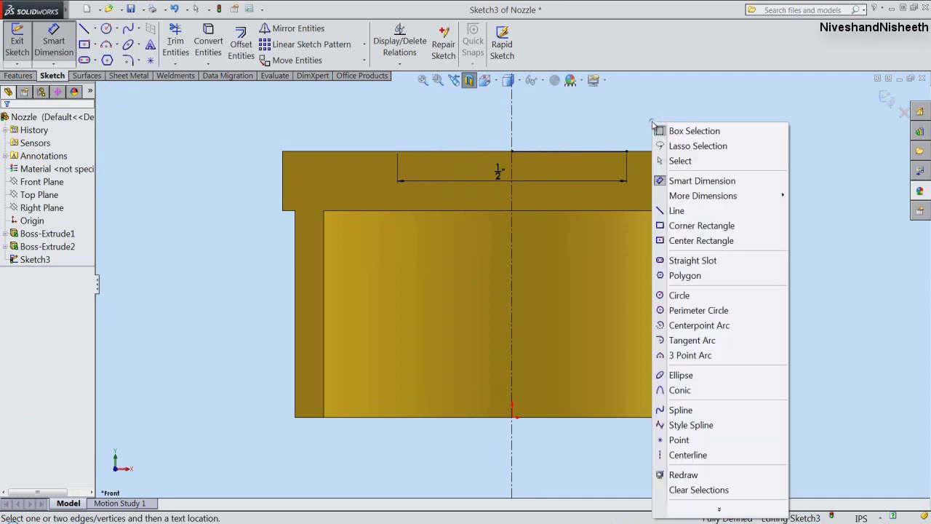
pyautogui.click(682, 162)
pyautogui.scroll(3, 483, 242)
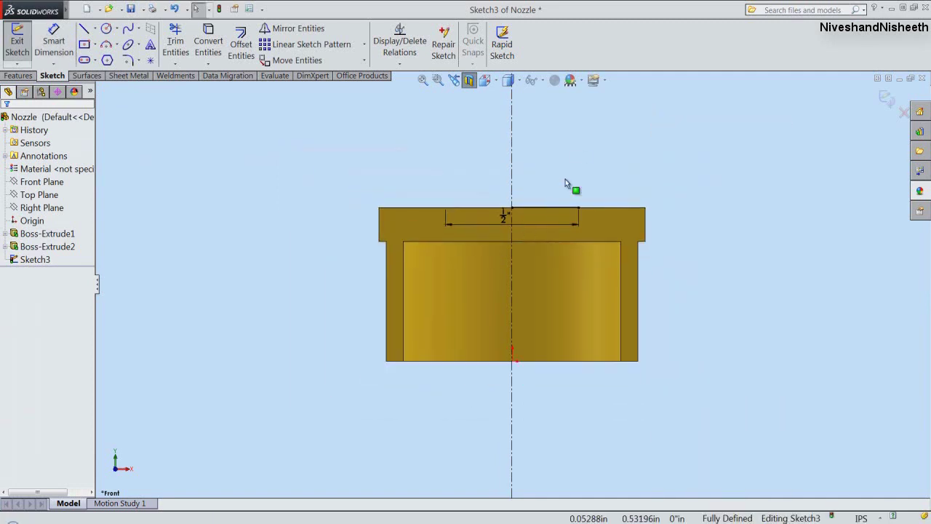
pyautogui.scroll(-3, 565, 179)
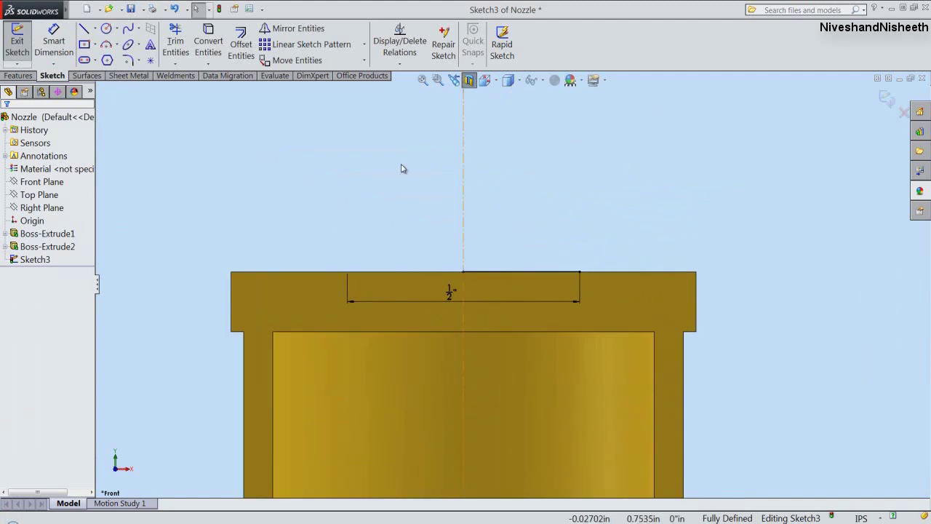
# Offset the line on the flange's top edge upward by 9/16 inch and move the offset dimension to the outer side of both lines
pyautogui.click(237, 50)
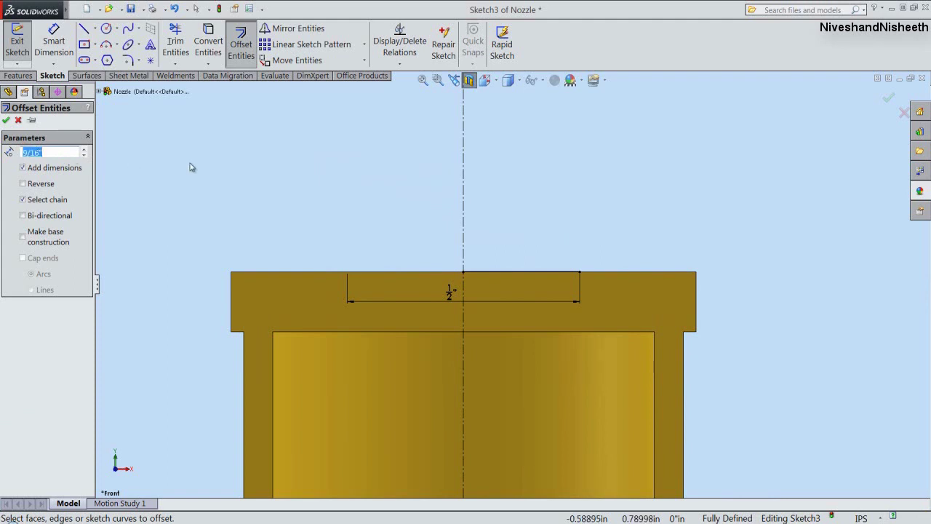
pyautogui.click(521, 272)
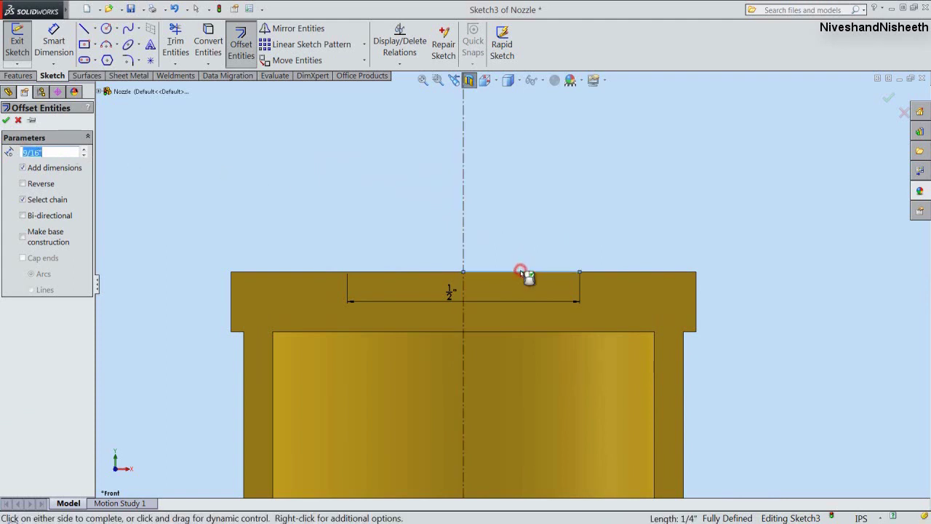
pyautogui.click(515, 226)
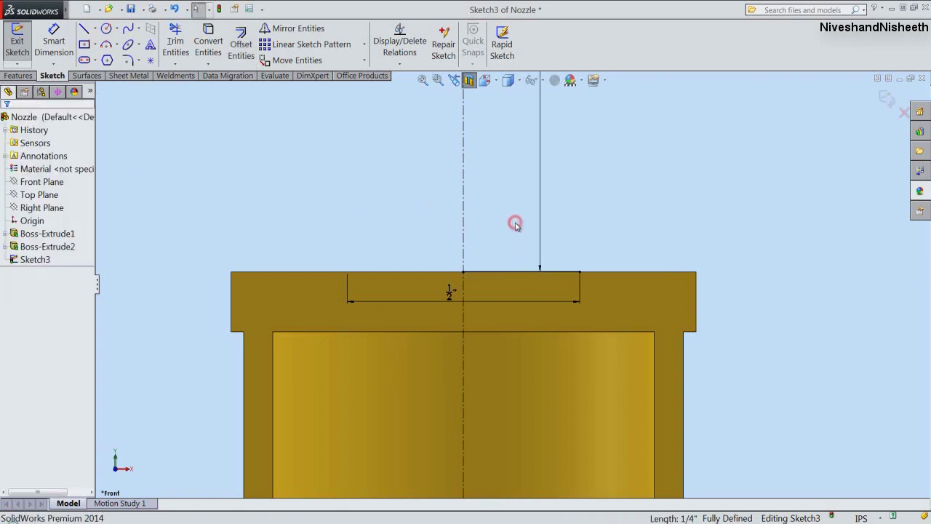
pyautogui.click(423, 80)
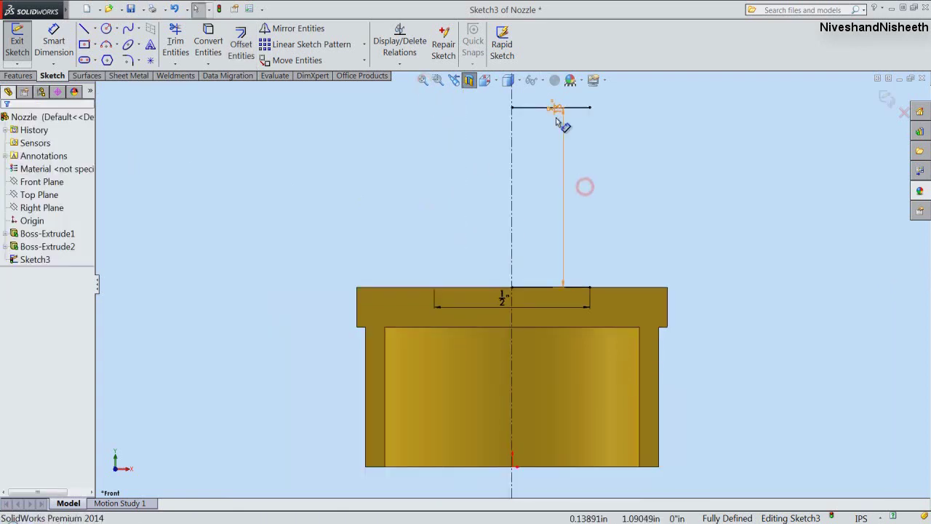
pyautogui.moveTo(561, 109); pyautogui.dragTo(603, 193)
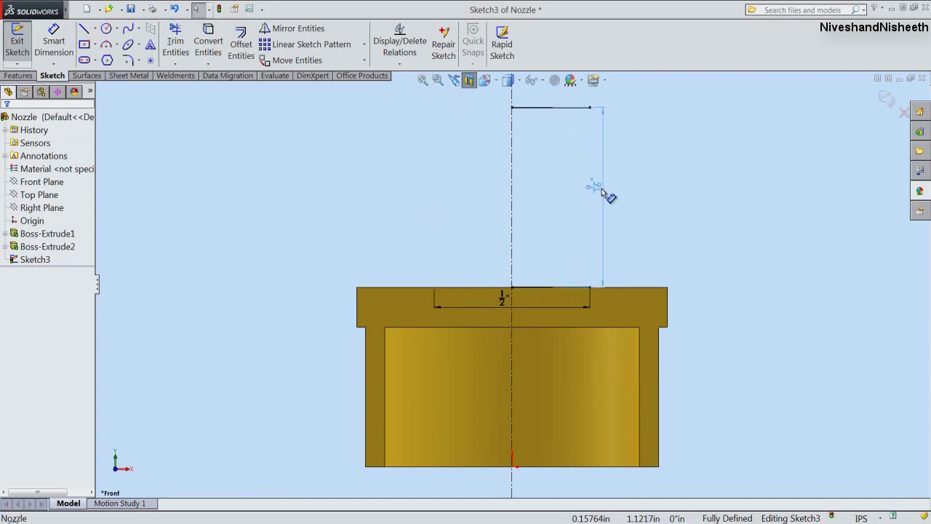
pyautogui.click(602, 202)
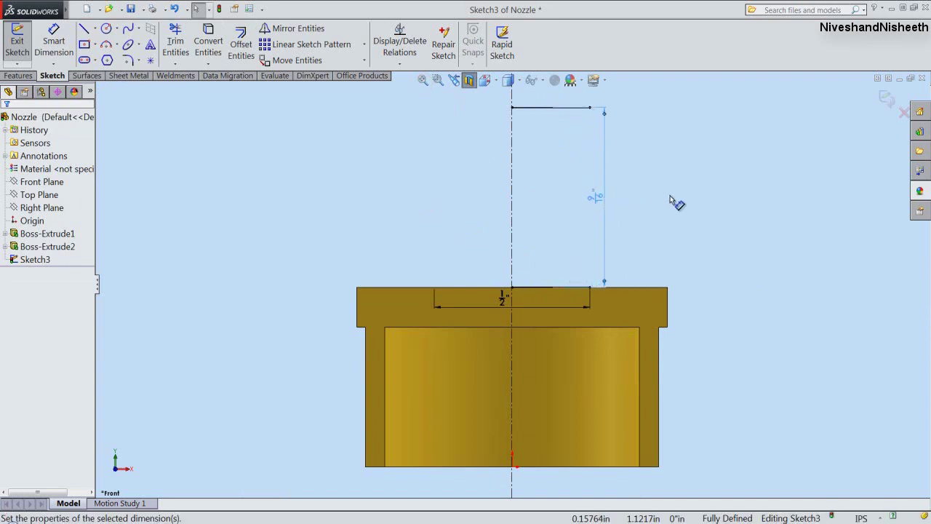
pyautogui.click(714, 204)
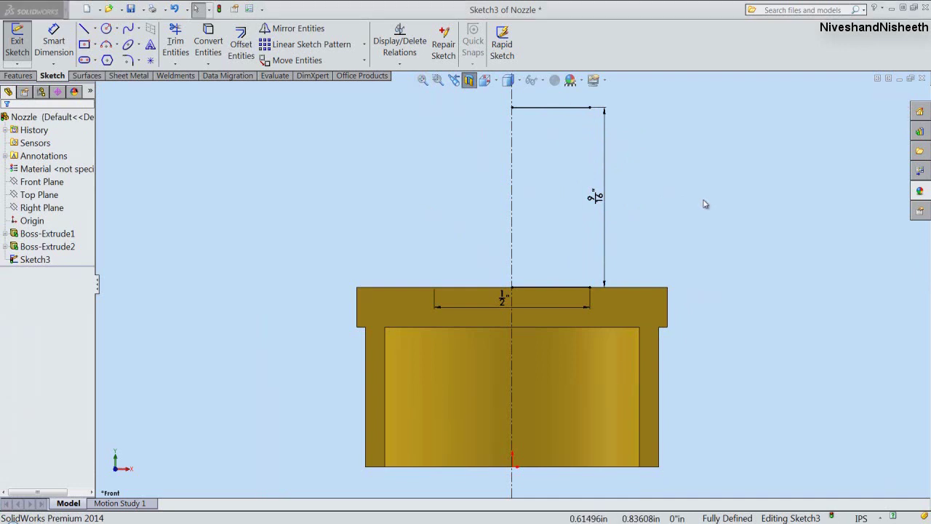
pyautogui.click(704, 202)
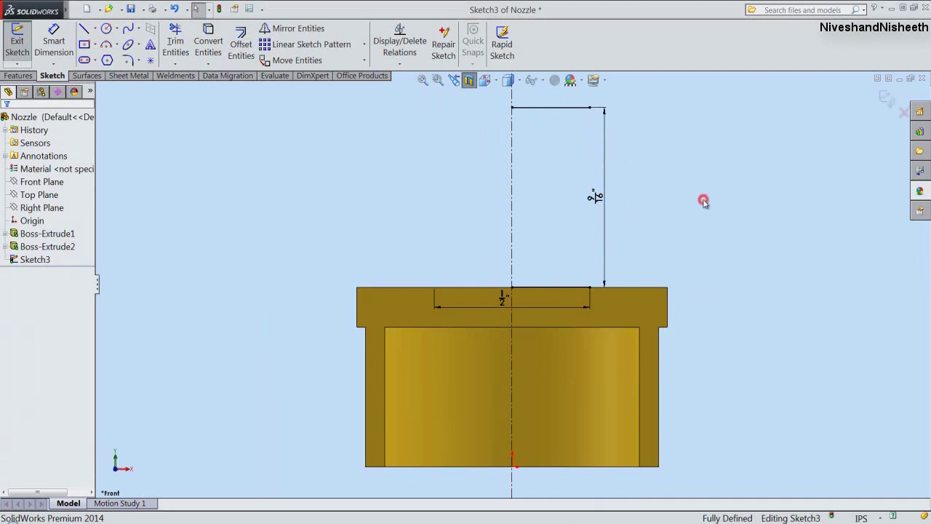
# Add a vertical relation between the outer endpoints of the offset line and the line on the flange
pyautogui.click(590, 110)
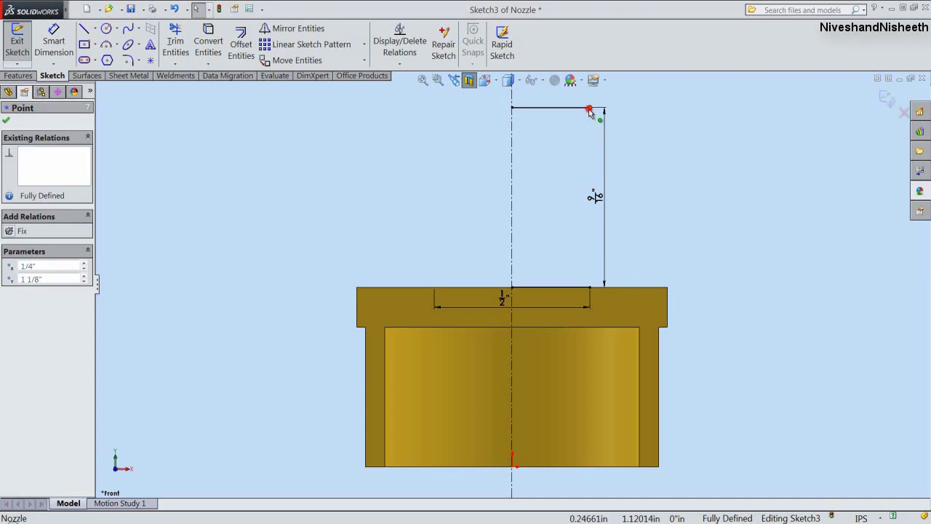
pyautogui.keyDown('ctrl'); pyautogui.click(589, 287); pyautogui.keyUp('ctrl')
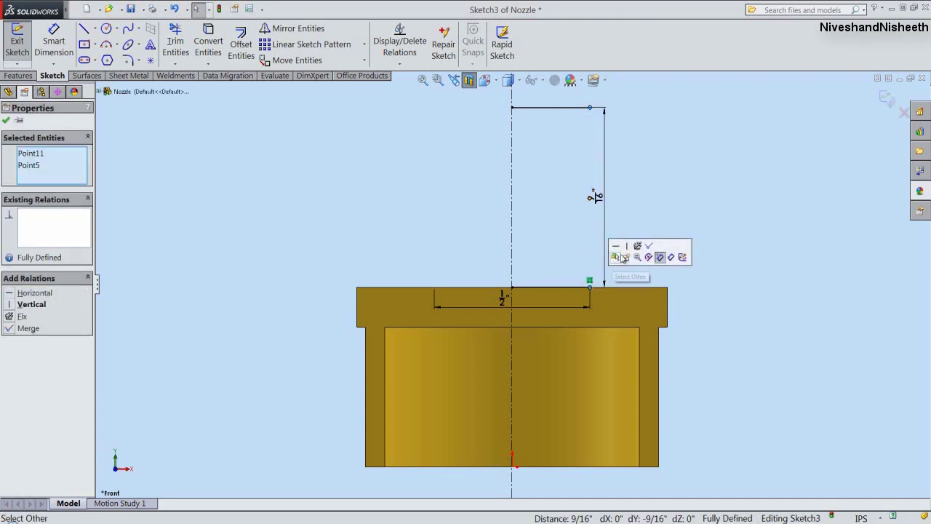
pyautogui.click(628, 248)
pyautogui.click(641, 222)
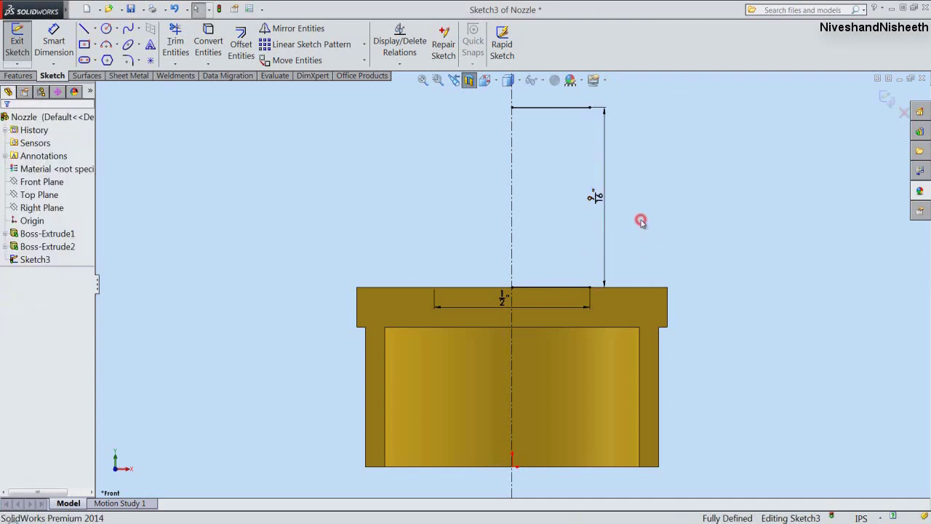
# Pull the offset line's inner endpoint away from the axis and make it coincident with the vertical centerline
pyautogui.press('l')
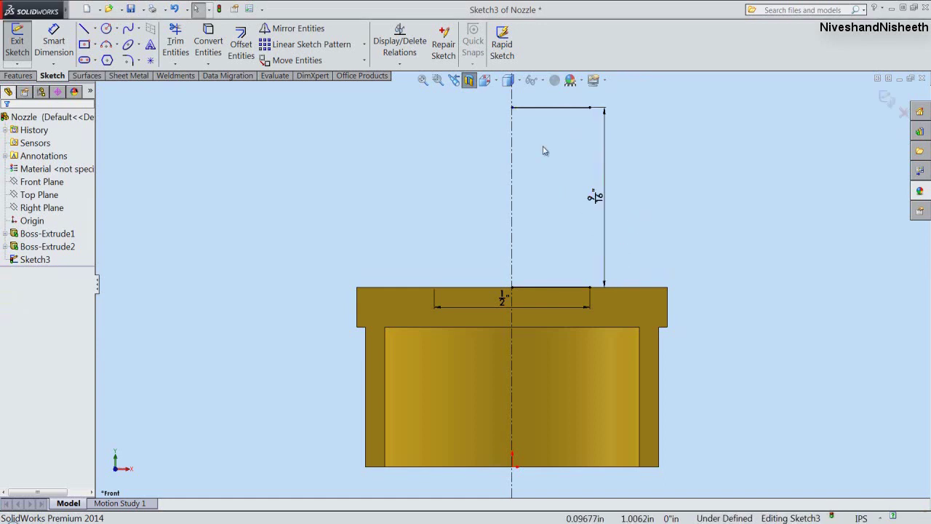
pyautogui.moveTo(513, 109); pyautogui.dragTo(530, 109)
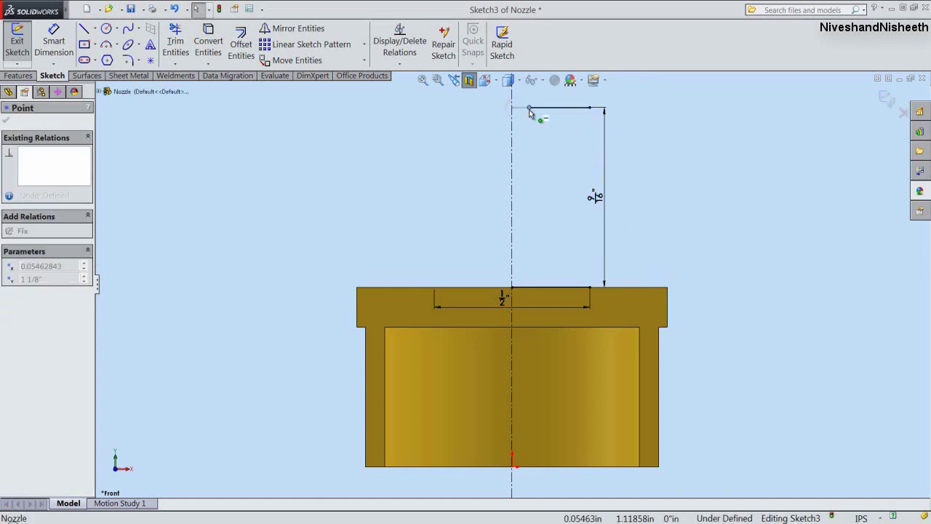
pyautogui.keyDown('ctrl'); pyautogui.click(512, 131); pyautogui.keyUp('ctrl')
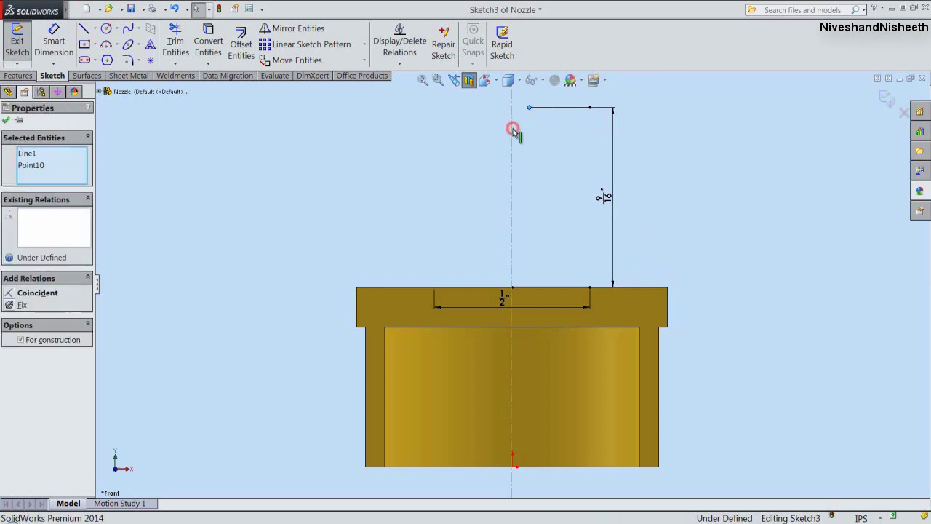
pyautogui.click(543, 92)
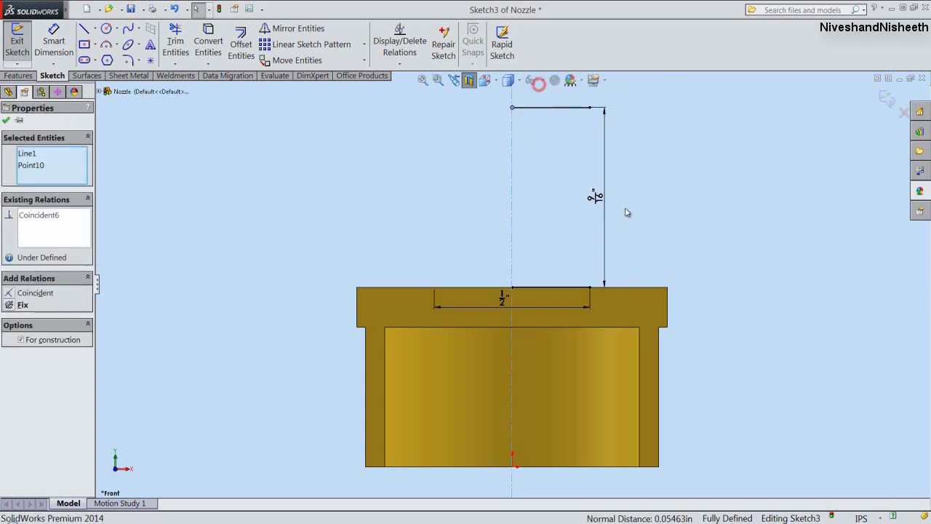
pyautogui.click(634, 228)
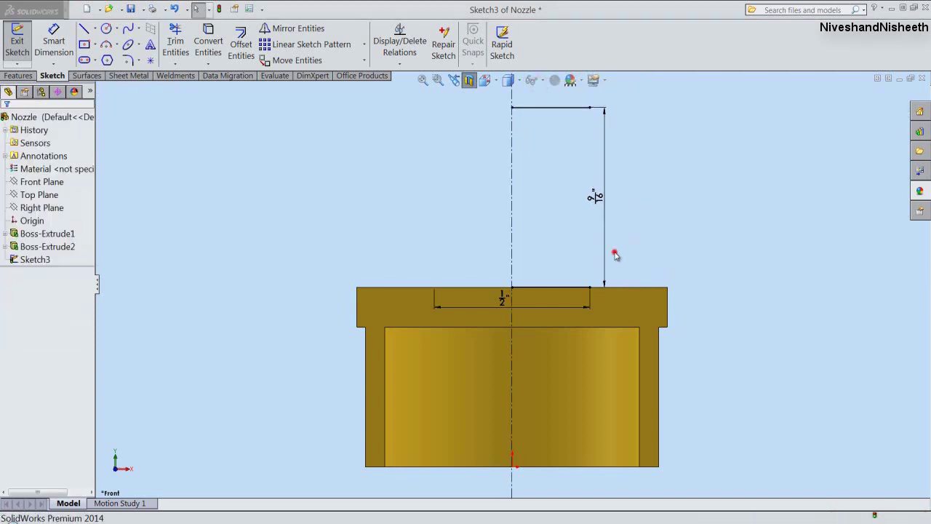
# Convert the upper offset line to construction geometry
pyautogui.click(566, 109)
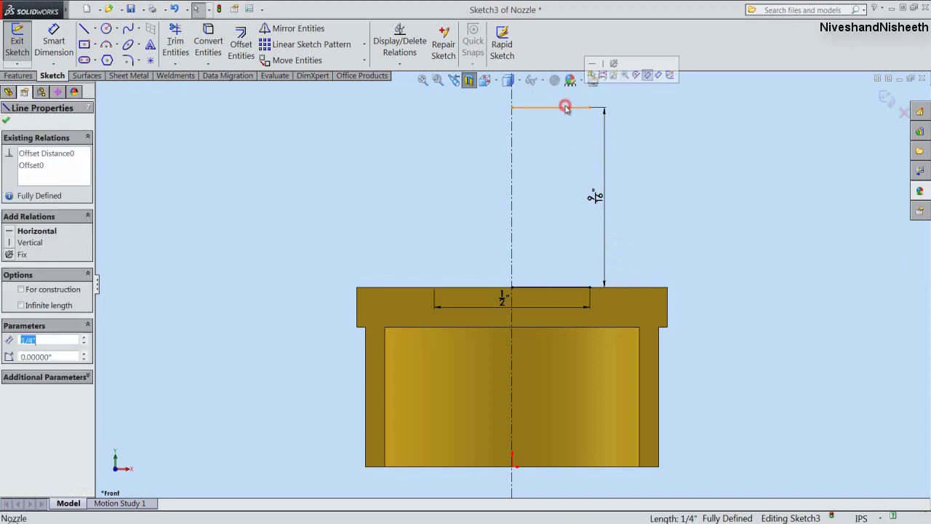
pyautogui.click(603, 76)
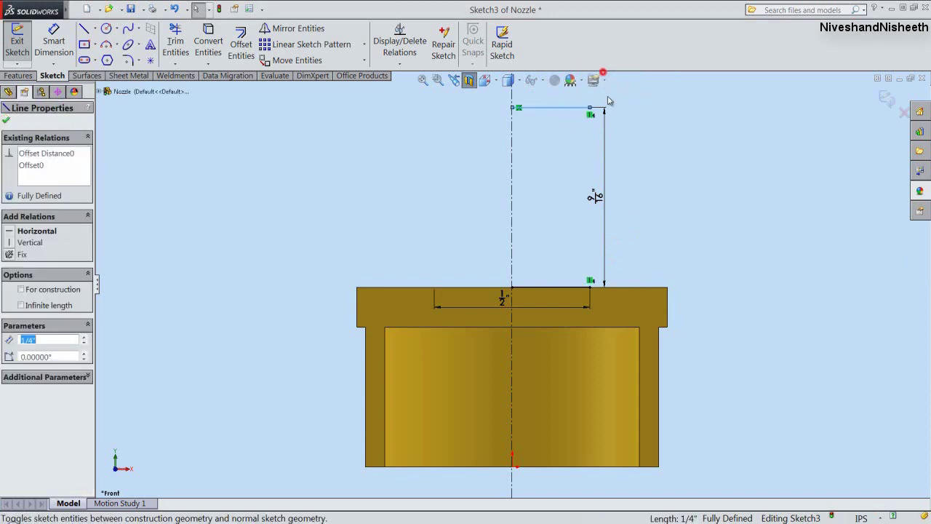
pyautogui.click(656, 185)
# Sketch a line leaning slightly inward from the outer end of the flange line up to the upper construction line
pyautogui.rightClick(656, 186)
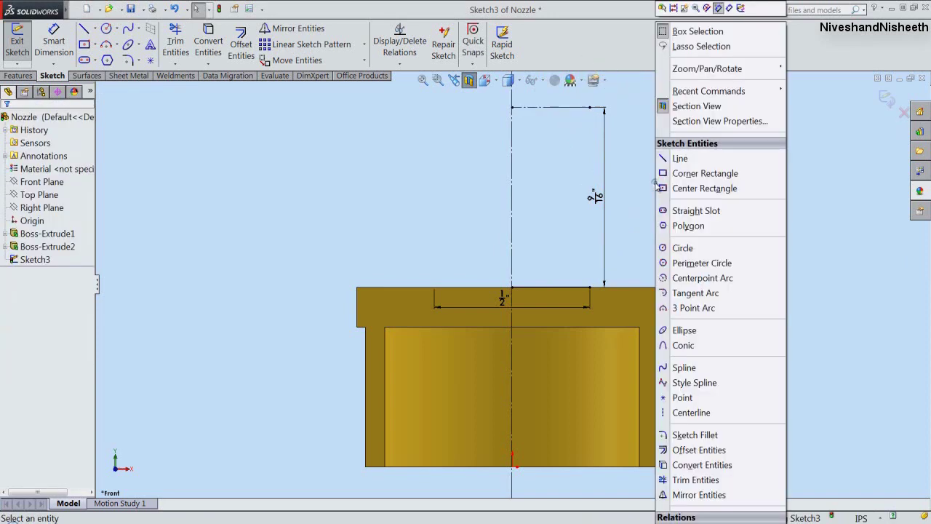
pyautogui.click(673, 157)
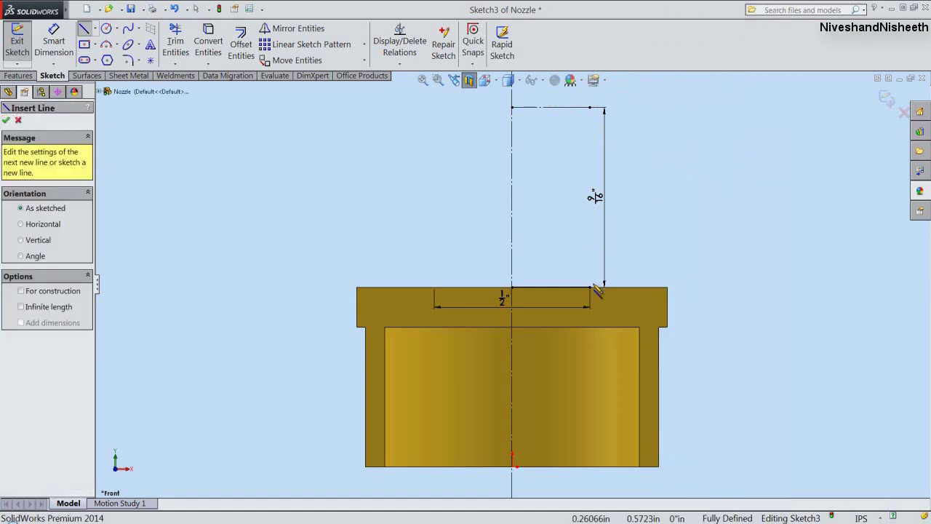
pyautogui.click(590, 287)
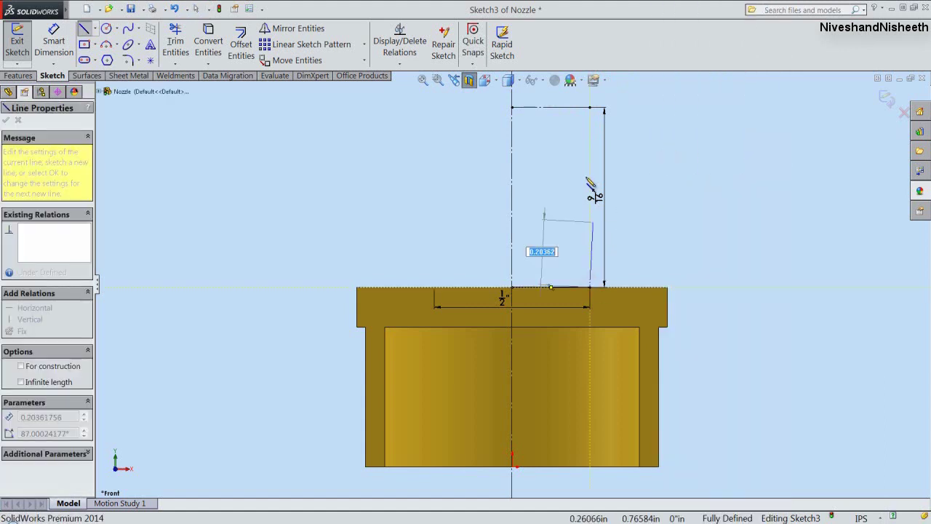
pyautogui.click(581, 108)
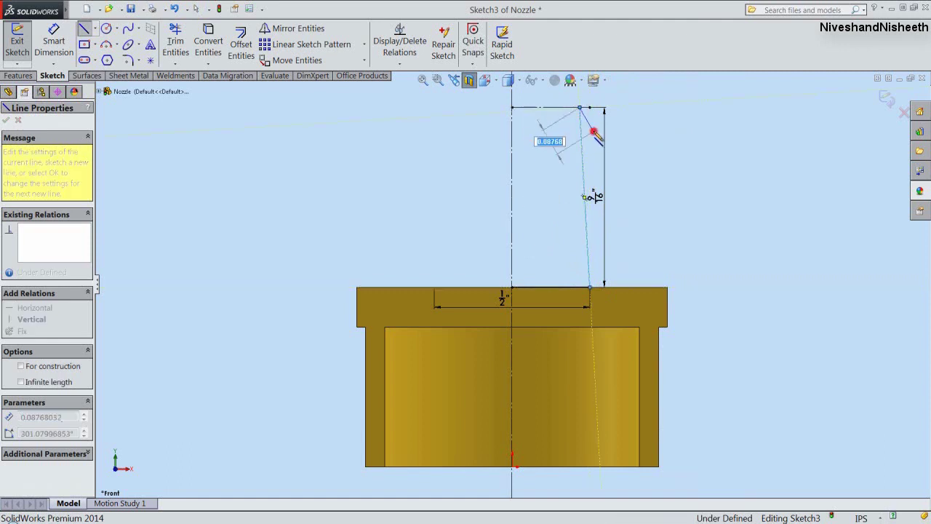
pyautogui.press('Escape')
pyautogui.rightClick(653, 155)
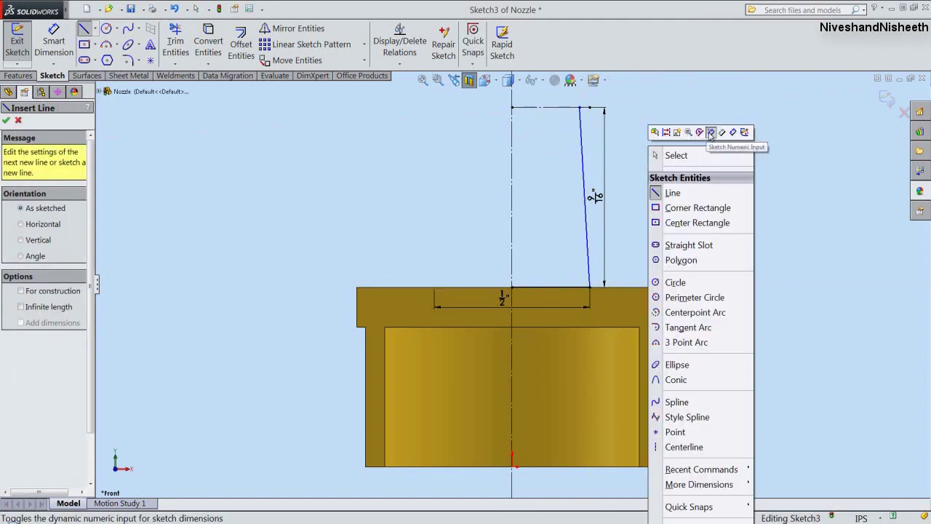
# Dimension the horizontal distance from the tapered line's upper endpoint to the construction line's outer end as 1/64 inch
pyautogui.click(732, 134)
pyautogui.scroll(-4, 618, 141)
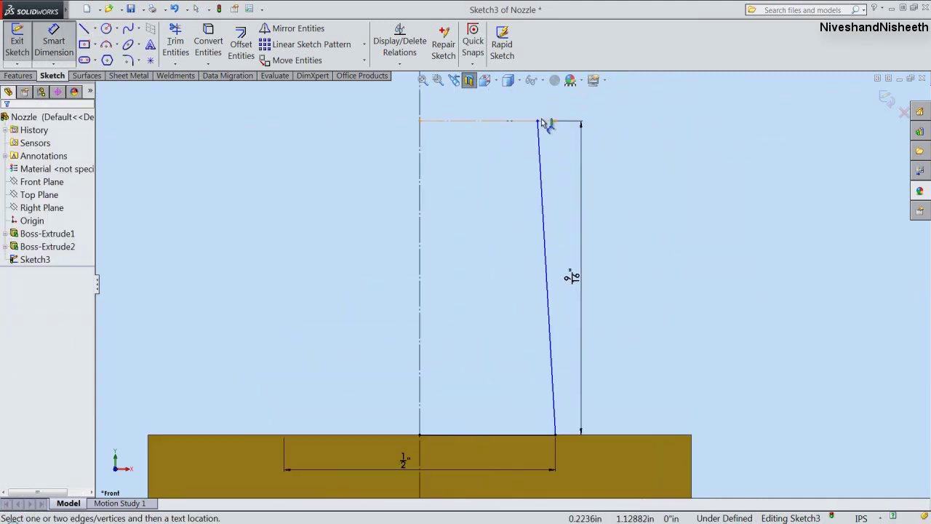
pyautogui.click(539, 122)
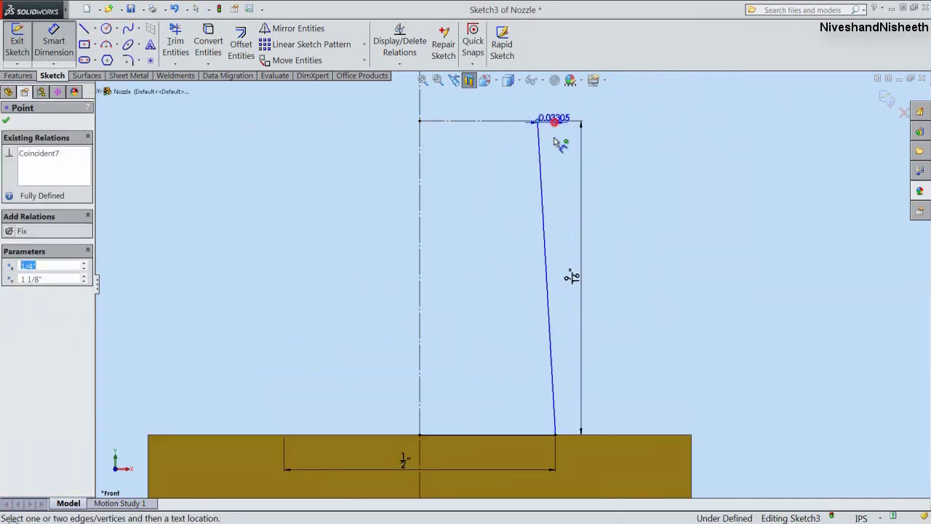
pyautogui.click(554, 154)
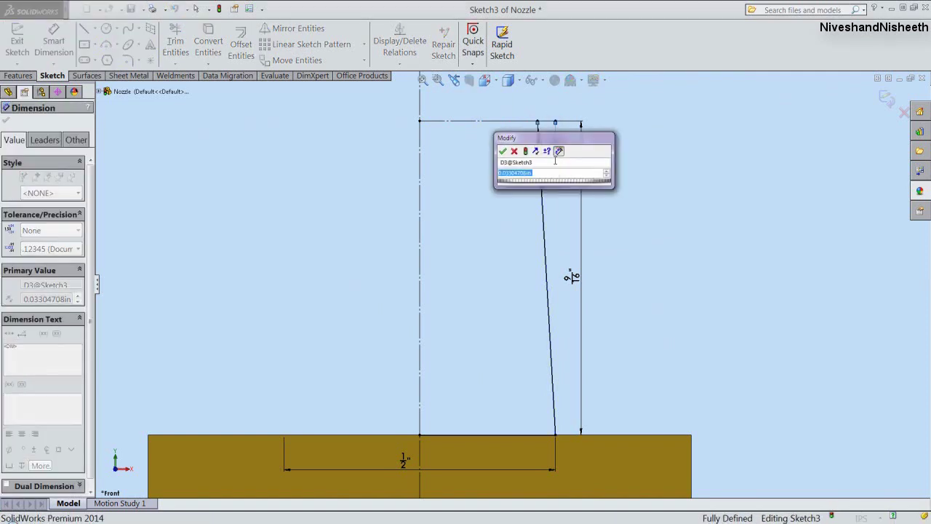
pyautogui.write('1/64')
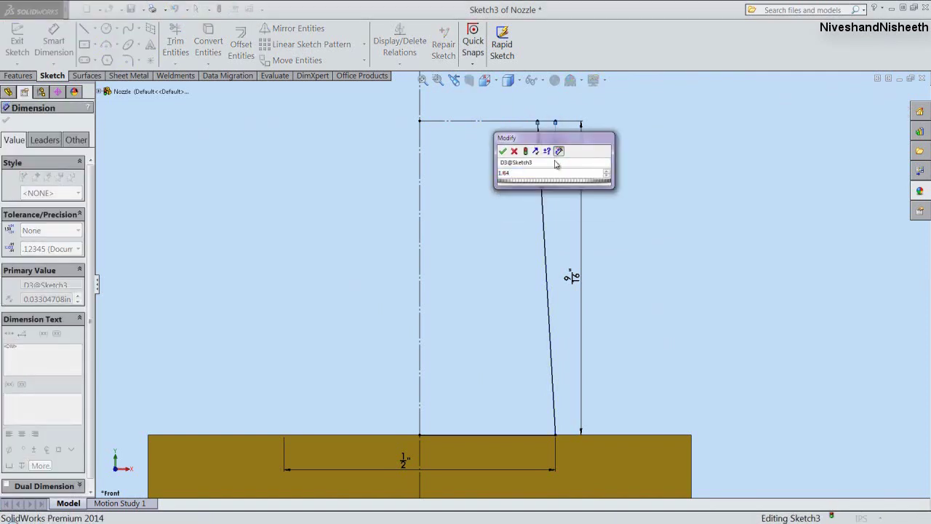
pyautogui.press('Return')
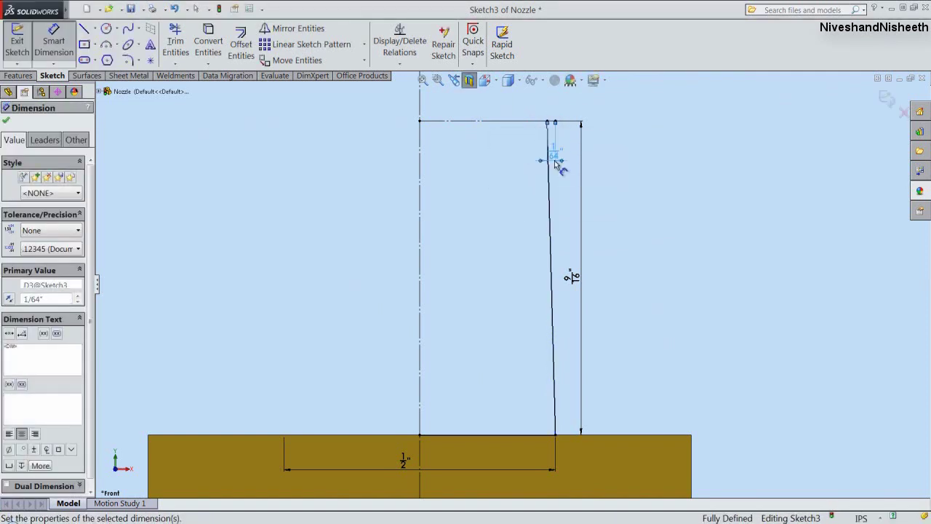
pyautogui.rightClick(641, 193)
pyautogui.click(662, 167)
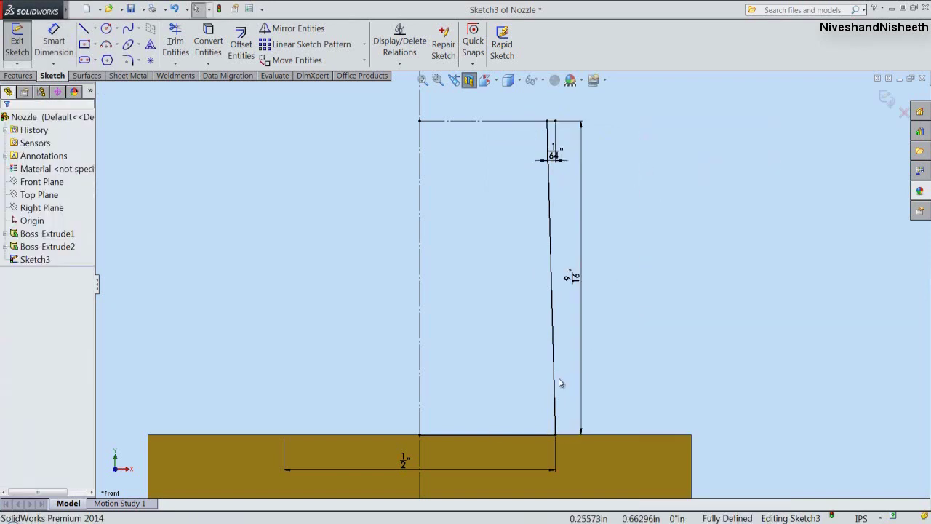
# Offset the horizontal construction line upward by 0.17190 in with chain selection turned off and the direction reversed
pyautogui.scroll(3, 560, 383)
pyautogui.scroll(-4, 542, 178)
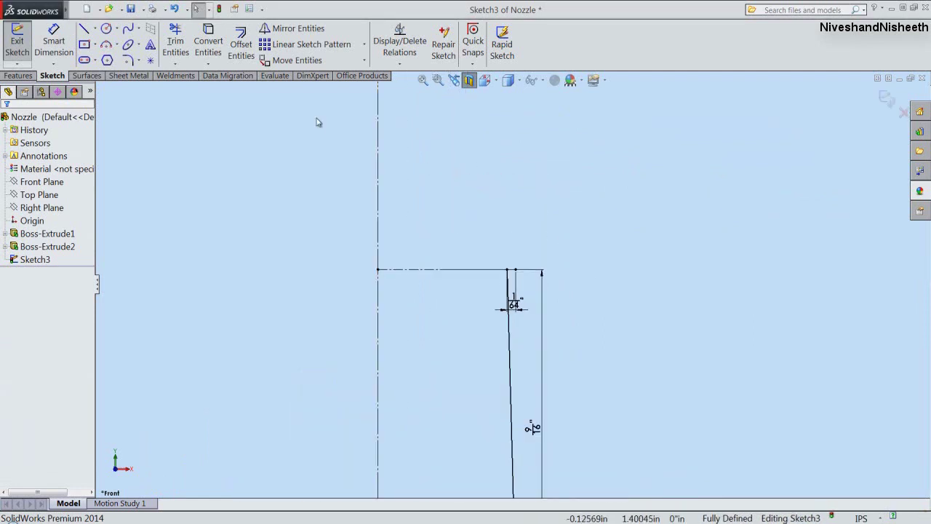
pyautogui.click(245, 60)
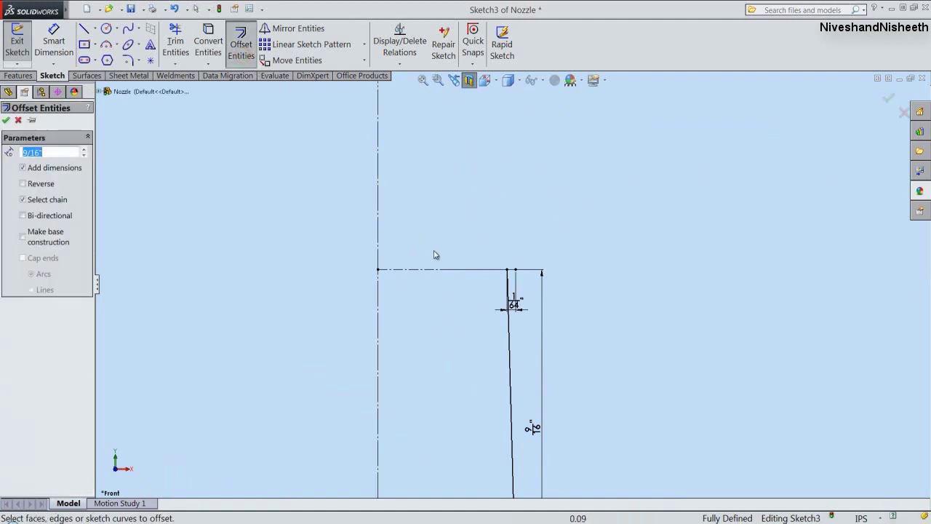
pyautogui.click(446, 271)
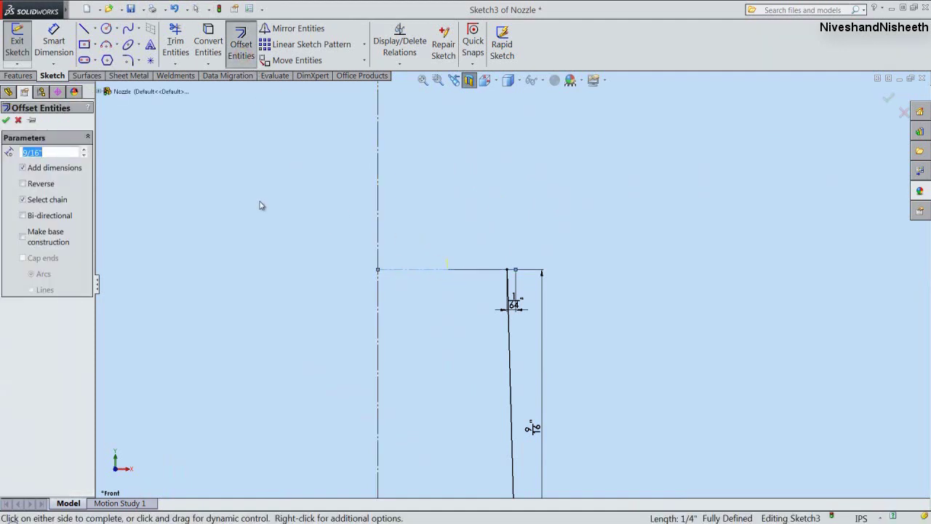
pyautogui.click(59, 153)
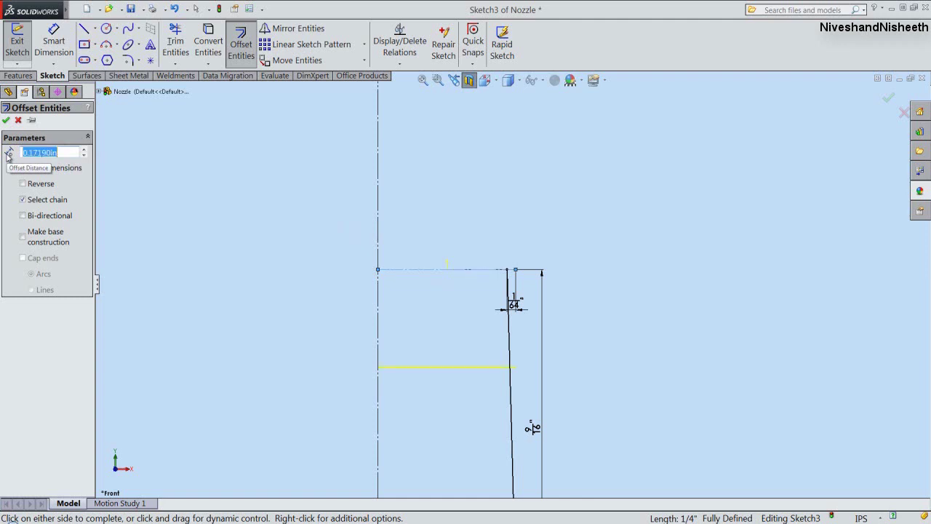
pyautogui.click(22, 200)
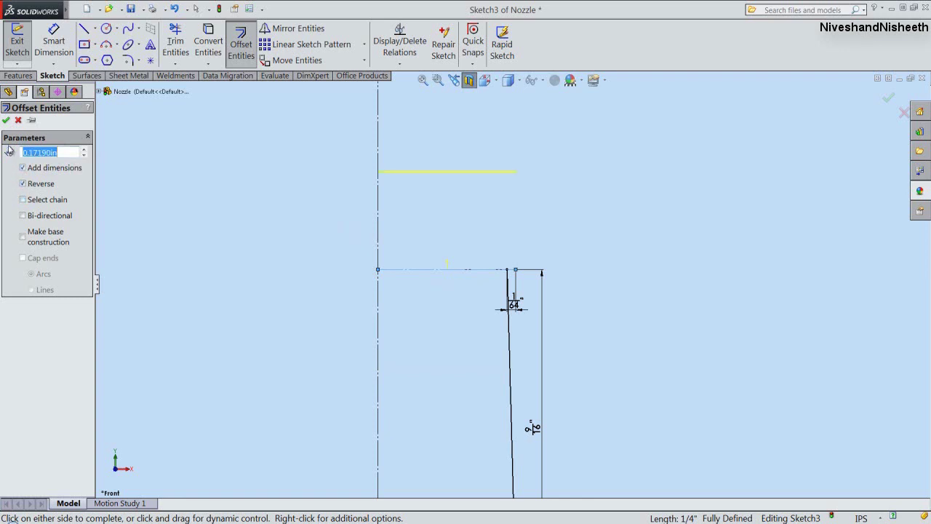
pyautogui.click(6, 121)
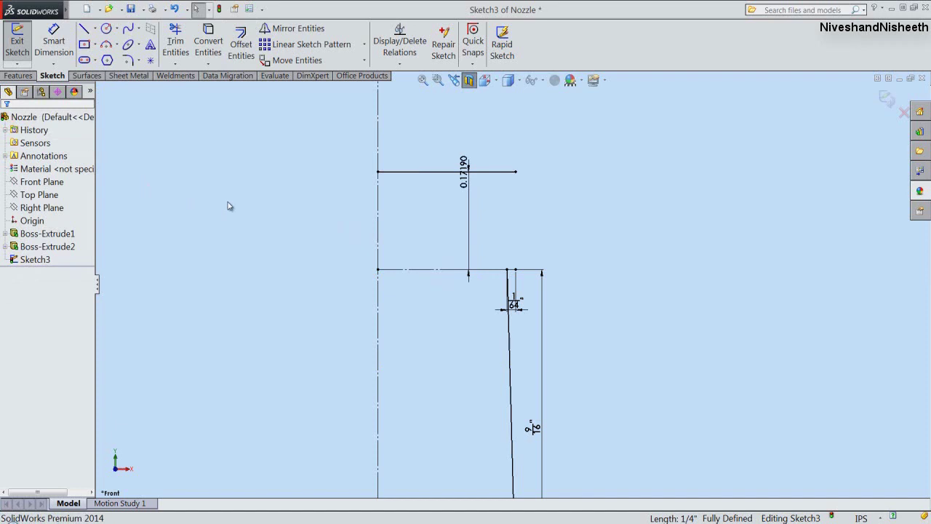
# Add a vertical relation between the outer endpoints of the new offset line and the construction line below it
pyautogui.click(515, 172)
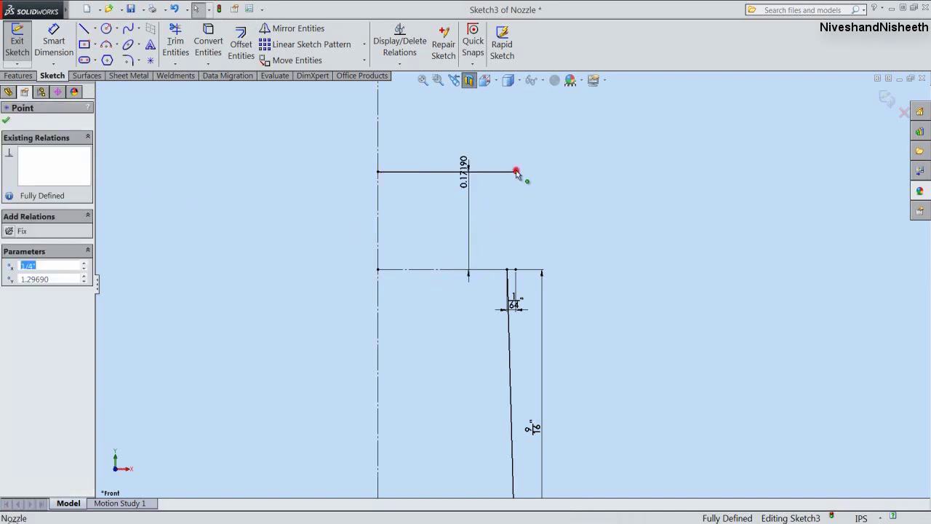
pyautogui.keyDown('ctrl'); pyautogui.click(516, 270); pyautogui.keyUp('ctrl')
pyautogui.click(553, 228)
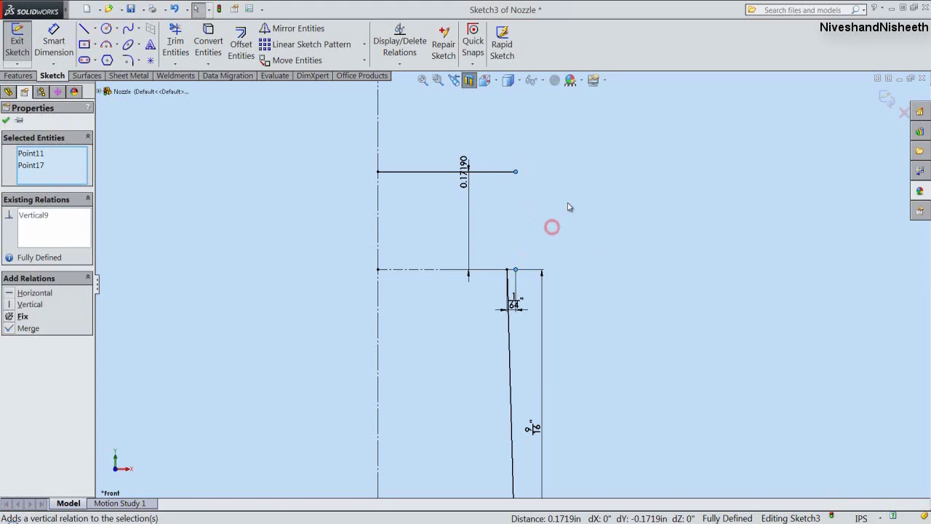
pyautogui.click(568, 201)
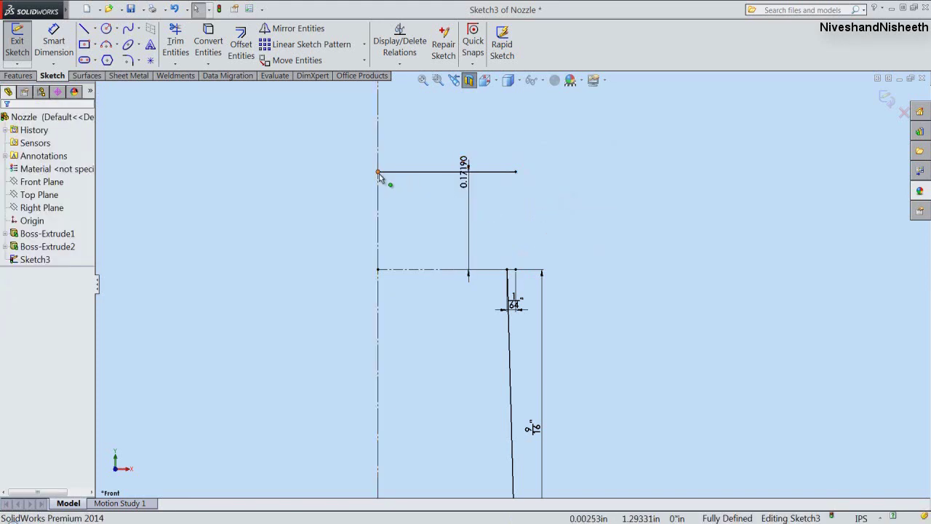
# Pull the new offset line's inner endpoint off the axis, make it coincident with the vertical centerline, and move the offset dimension outside the profile
pyautogui.moveTo(378, 174); pyautogui.dragTo(398, 178)
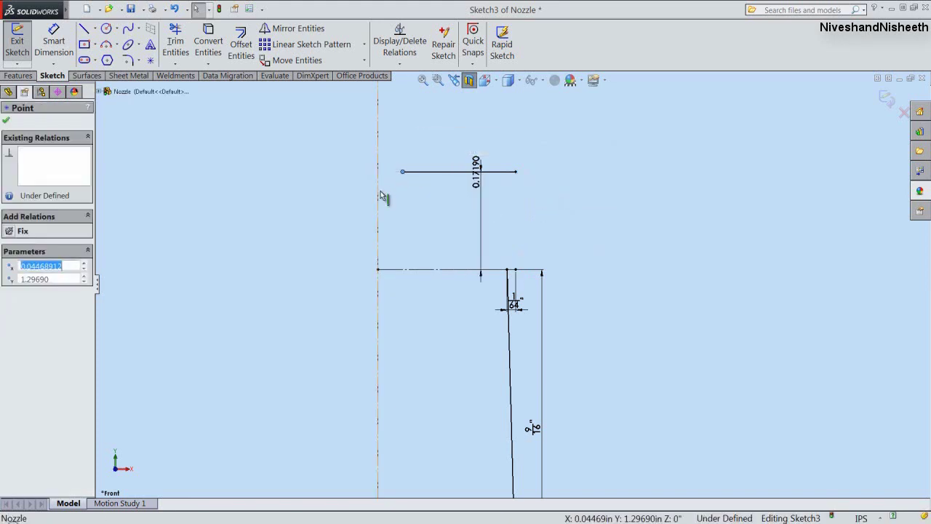
pyautogui.keyDown('ctrl'); pyautogui.click(379, 192); pyautogui.keyUp('ctrl')
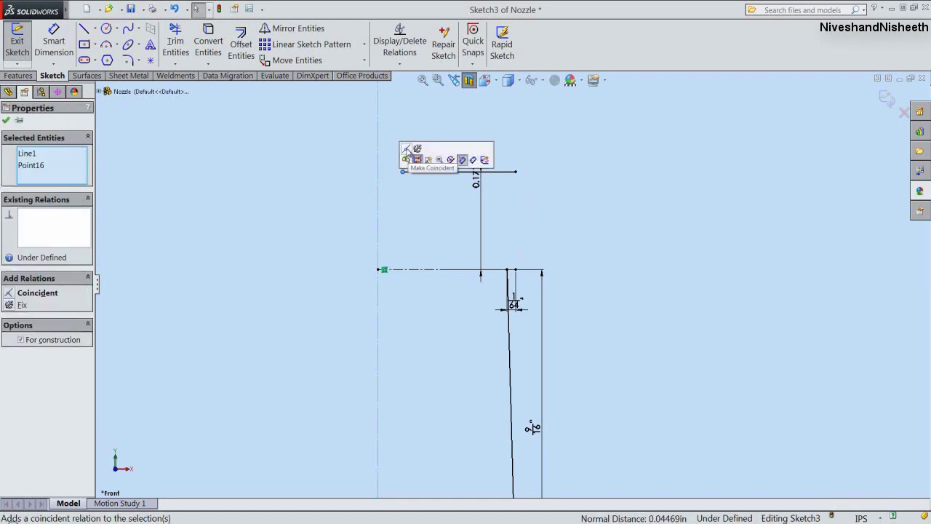
pyautogui.click(406, 148)
pyautogui.click(431, 209)
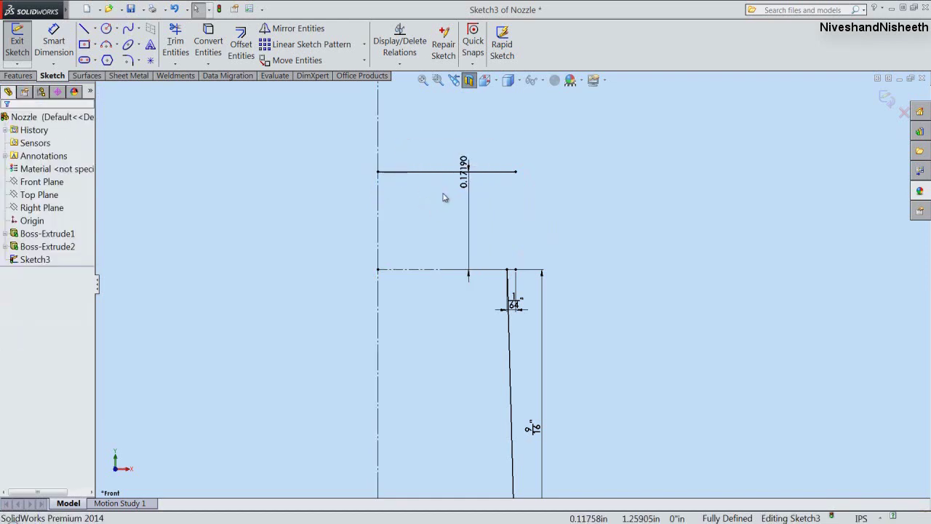
pyautogui.moveTo(466, 180); pyautogui.dragTo(590, 209)
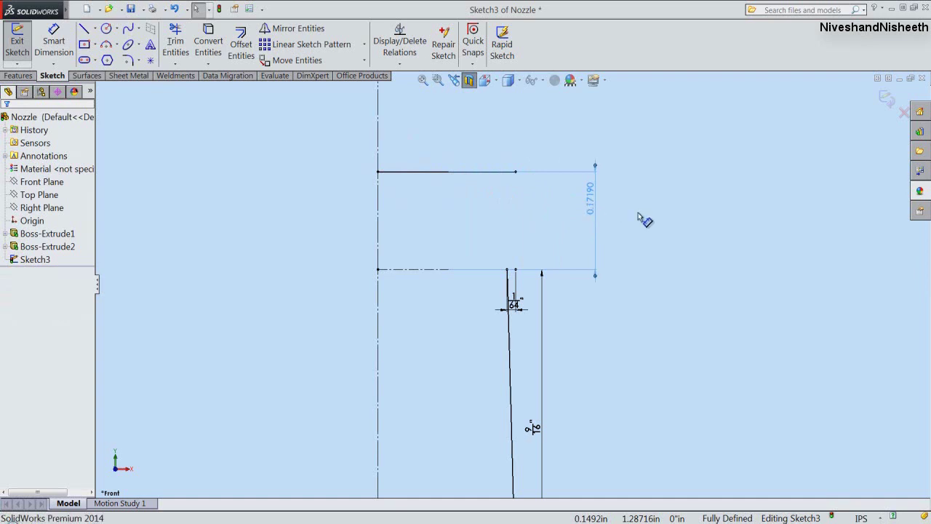
pyautogui.click(645, 219)
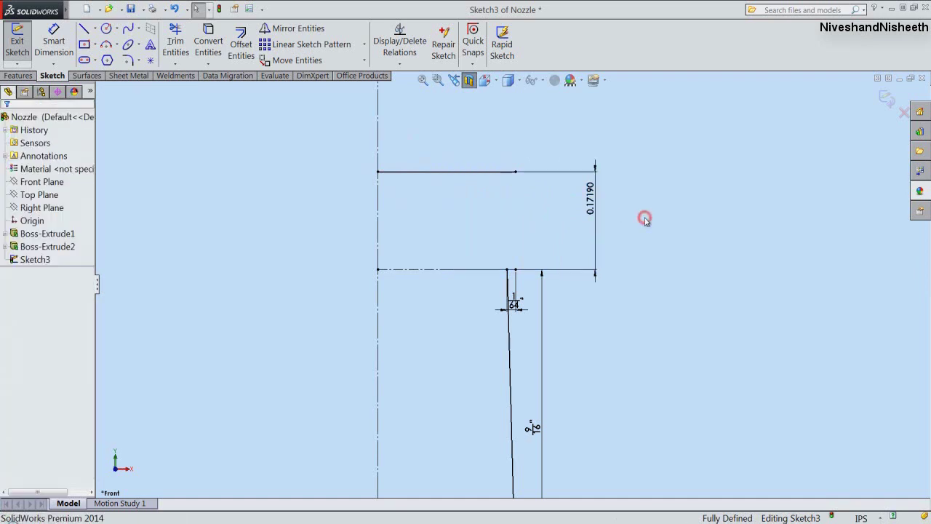
# Sketch a short horizontal line from the taper's upper end to the construction line's outer end, continuing with an inward-leaning line up to the new offset line
pyautogui.rightClick(631, 203)
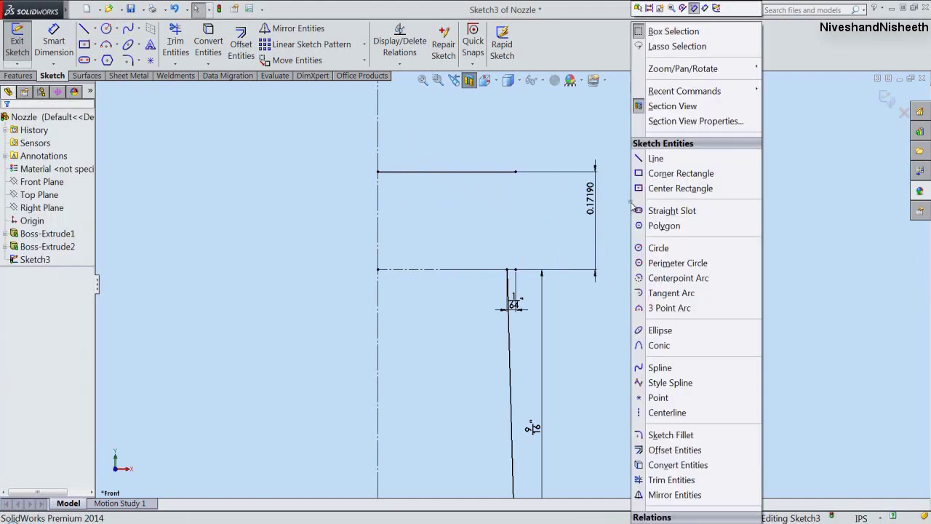
pyautogui.click(653, 158)
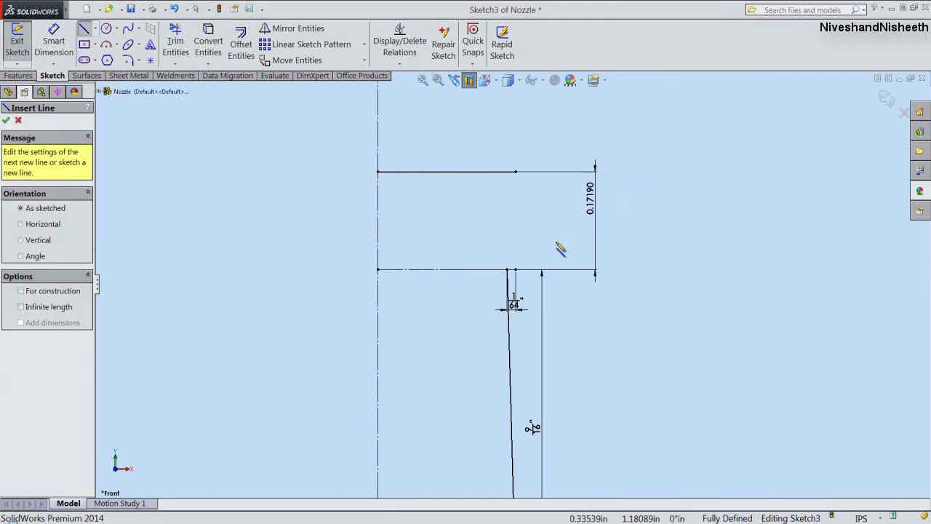
pyautogui.click(508, 270)
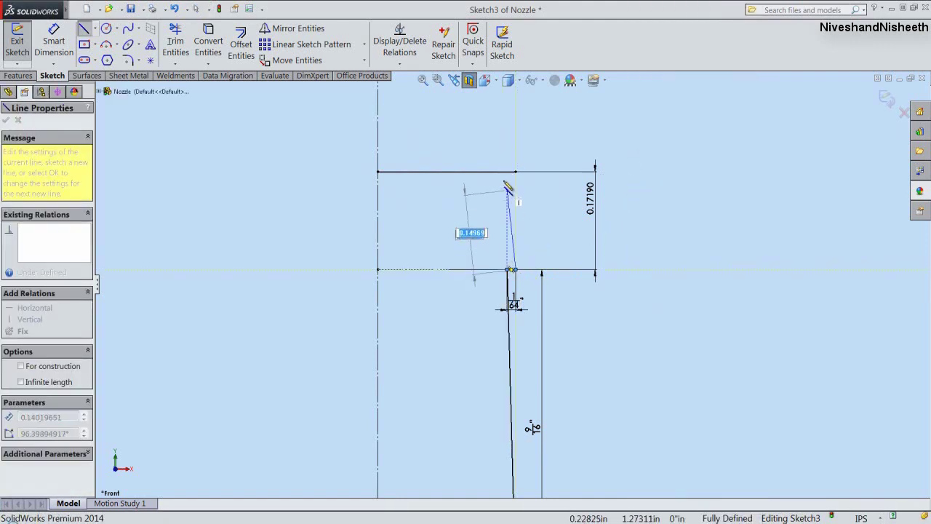
pyautogui.click(503, 174)
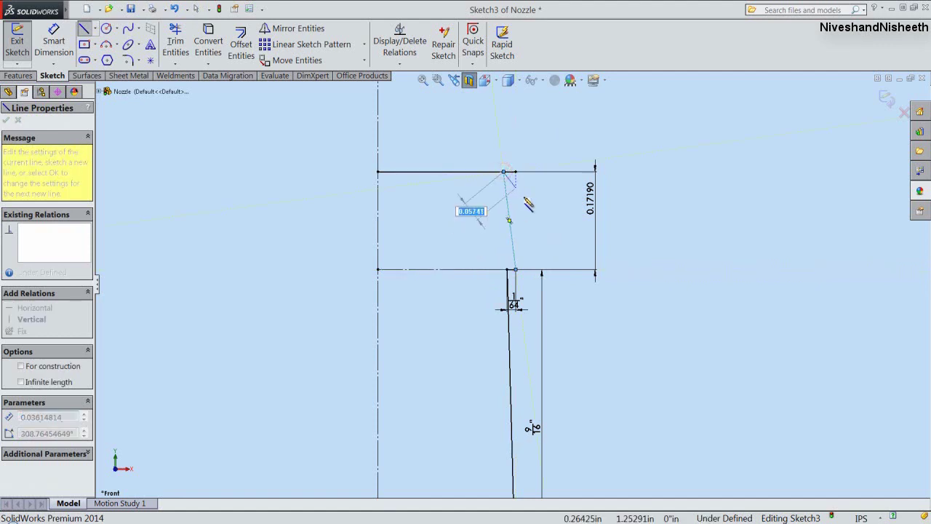
pyautogui.doubleClick(523, 197)
pyautogui.rightClick(557, 163)
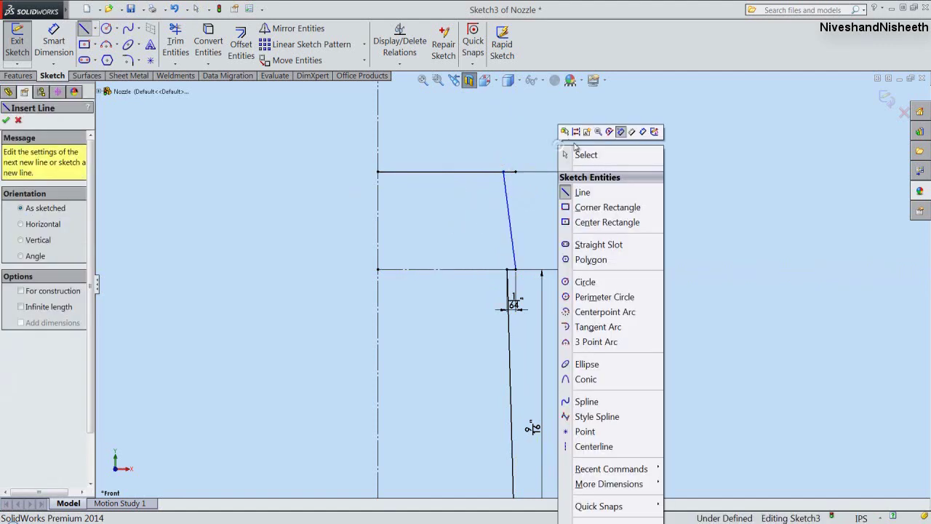
pyautogui.click(565, 152)
pyautogui.click(516, 194)
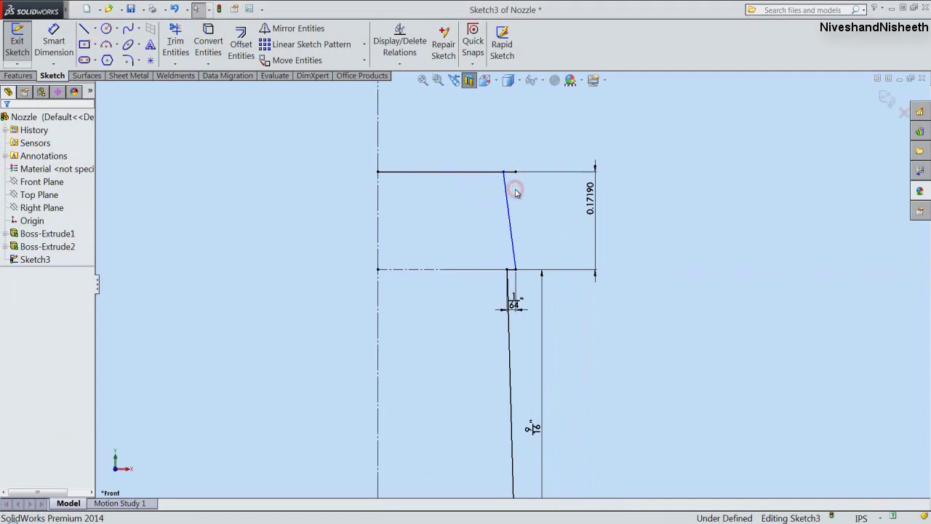
# Dimension the horizontal distance from the new slanted line's upper endpoint to the top offset line's outer end as 1/64 inch
pyautogui.rightClick(516, 194)
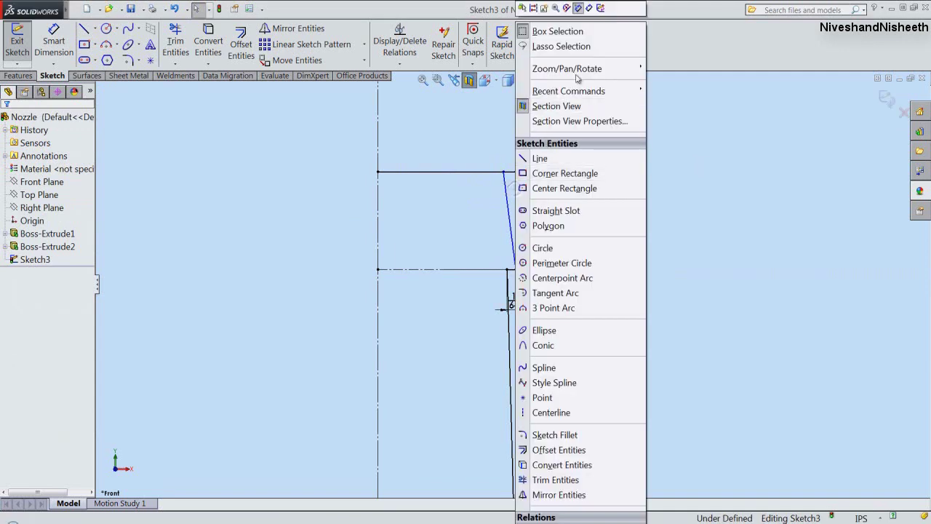
pyautogui.click(590, 8)
pyautogui.click(504, 172)
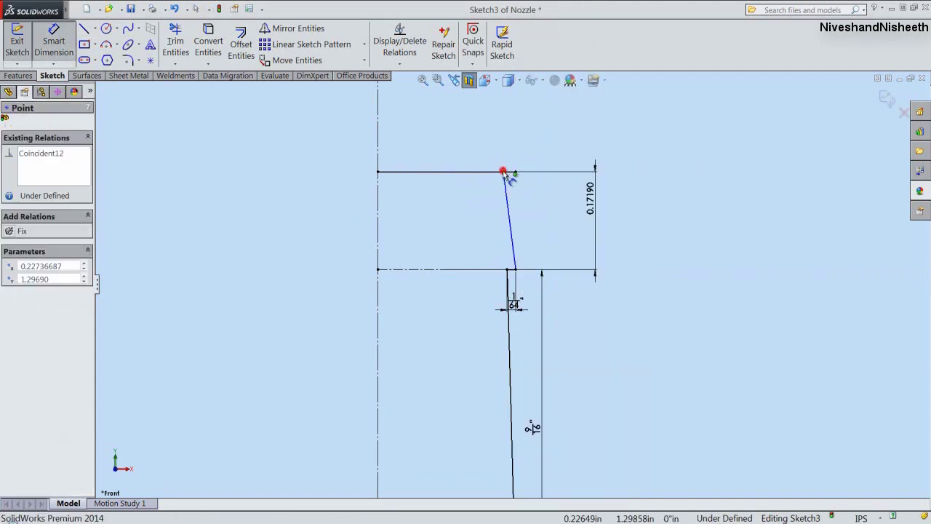
pyautogui.click(515, 172)
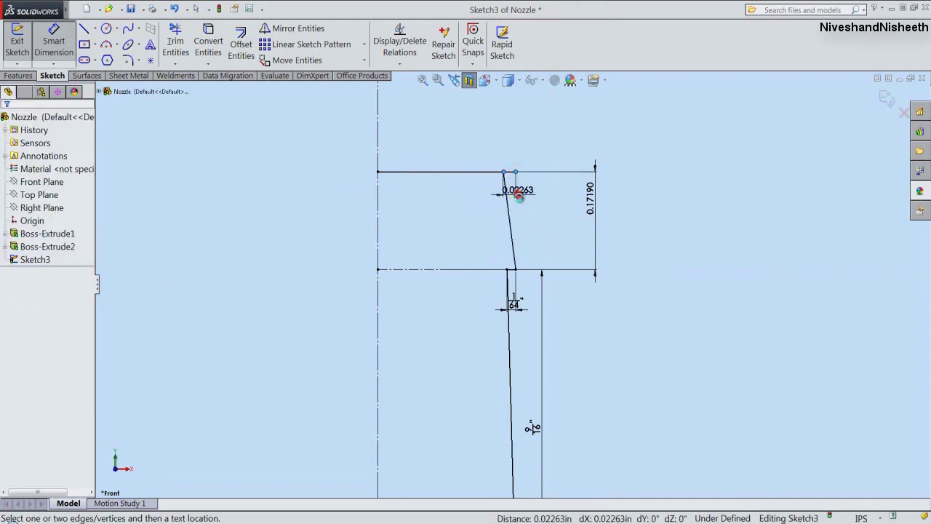
pyautogui.click(519, 138)
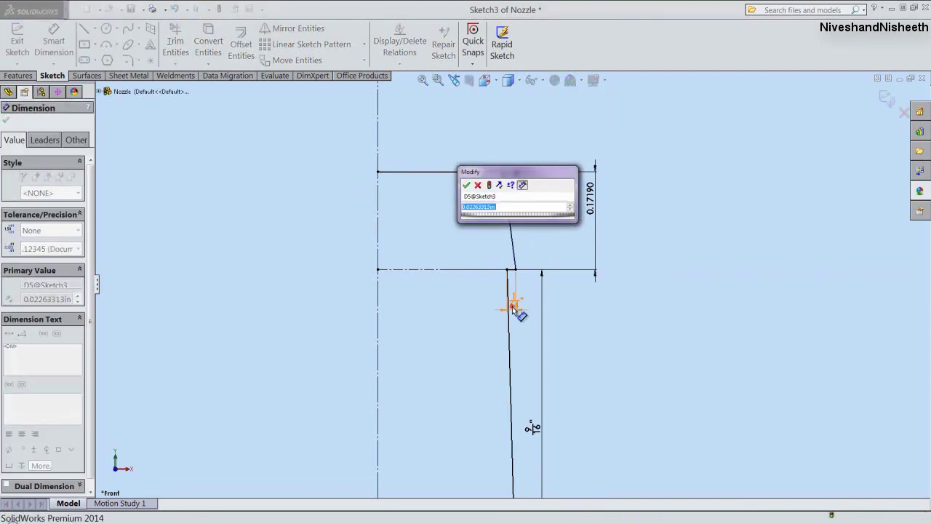
pyautogui.write('1/64"')
pyautogui.click(466, 185)
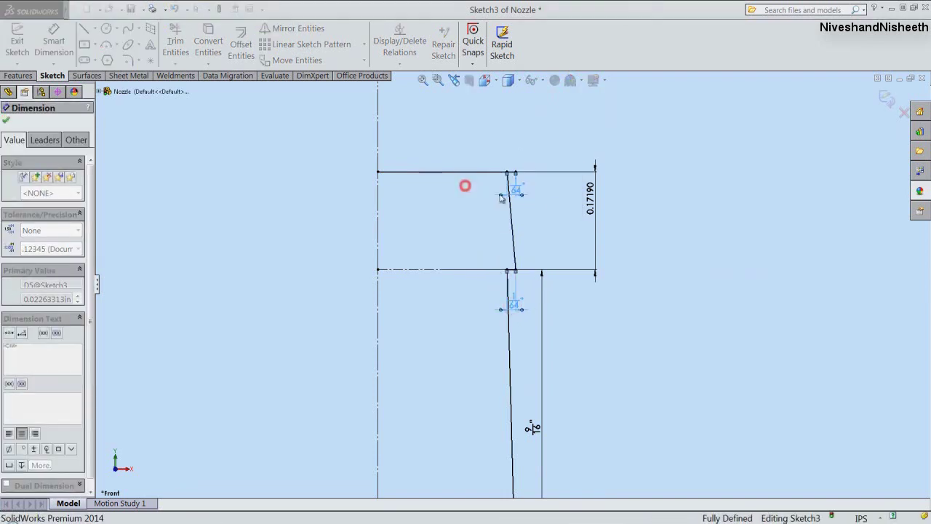
pyautogui.press('Escape')
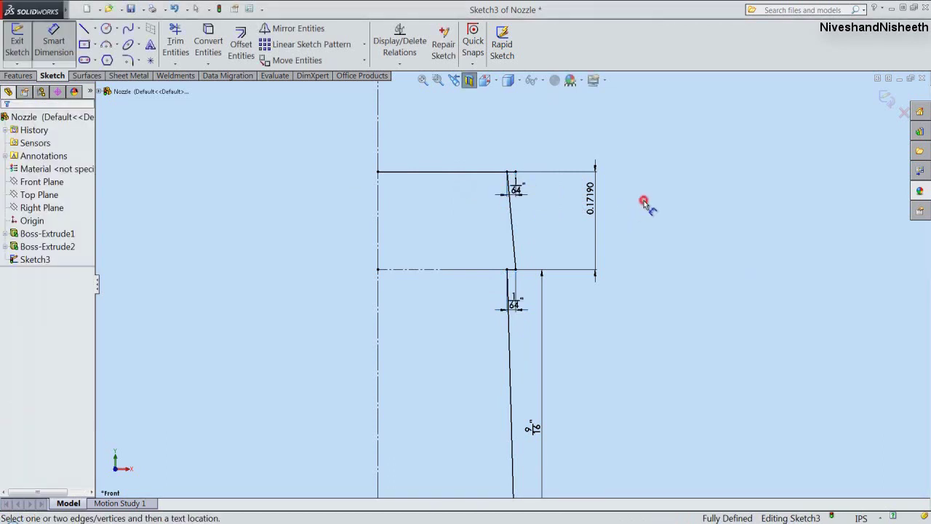
pyautogui.rightClick(644, 206)
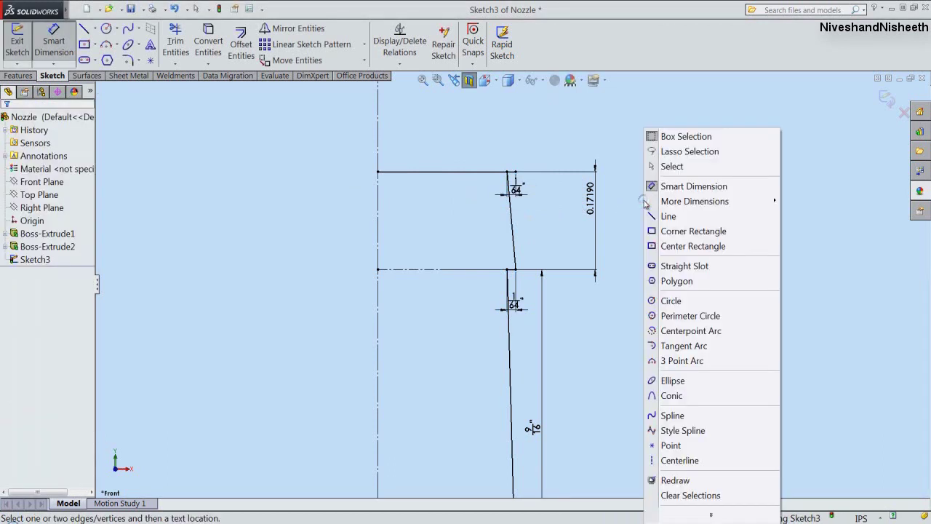
pyautogui.click(665, 165)
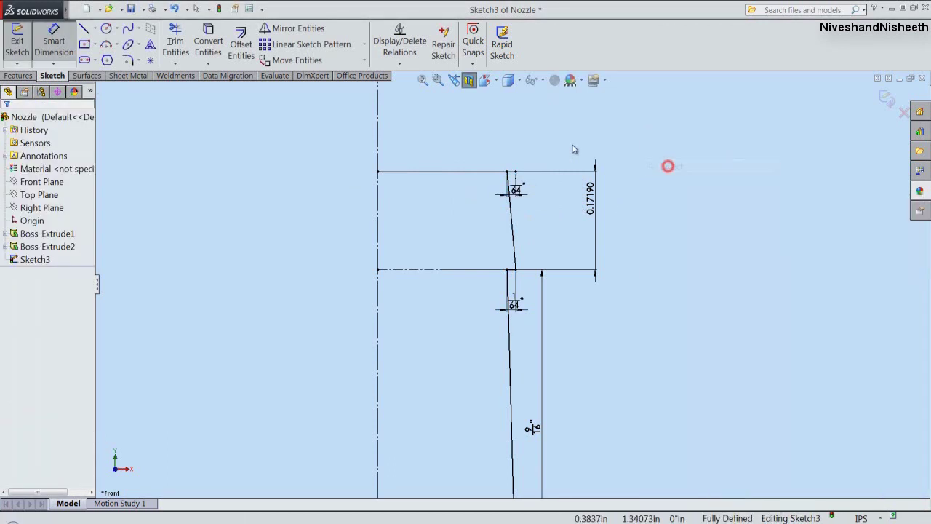
# Convert the top offset line to construction geometry
pyautogui.click(492, 174)
pyautogui.click(528, 144)
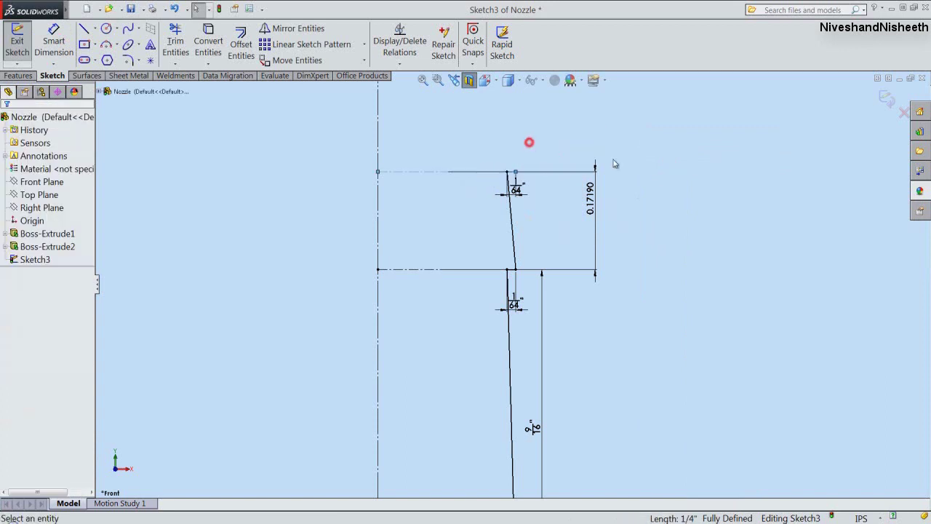
# Sketch a short horizontal line from the slanted line's upper end to the top construction line's outer end
pyautogui.rightClick(666, 171)
pyautogui.click(681, 180)
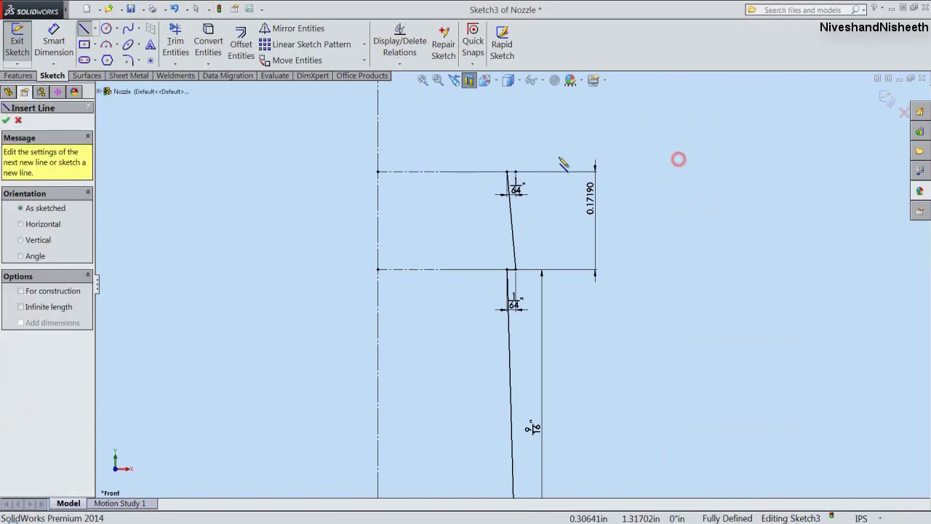
pyautogui.click(507, 172)
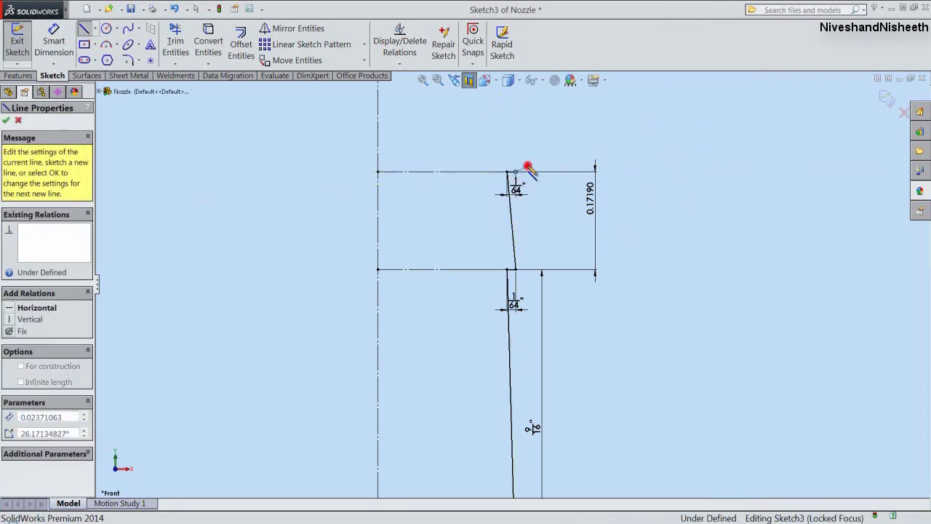
pyautogui.doubleClick(528, 177)
pyautogui.scroll(1, 538, 291)
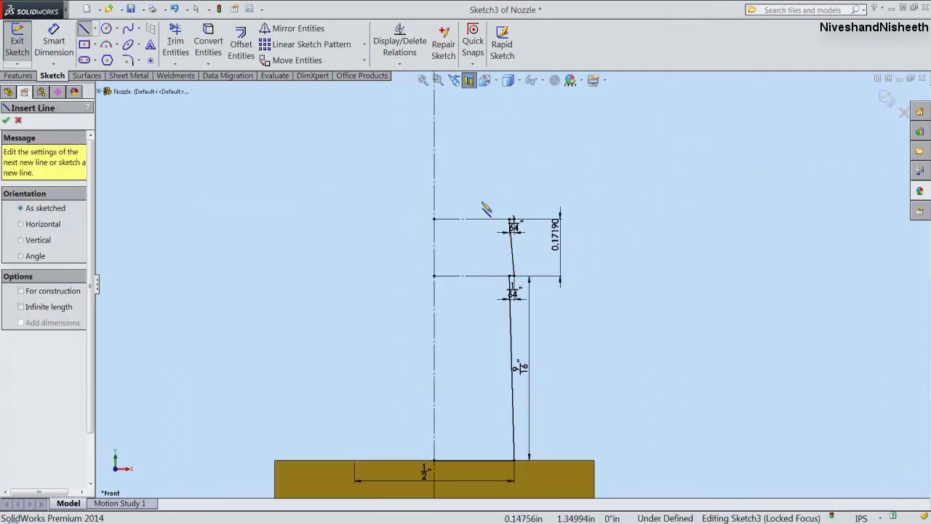
pyautogui.rightClick(591, 145)
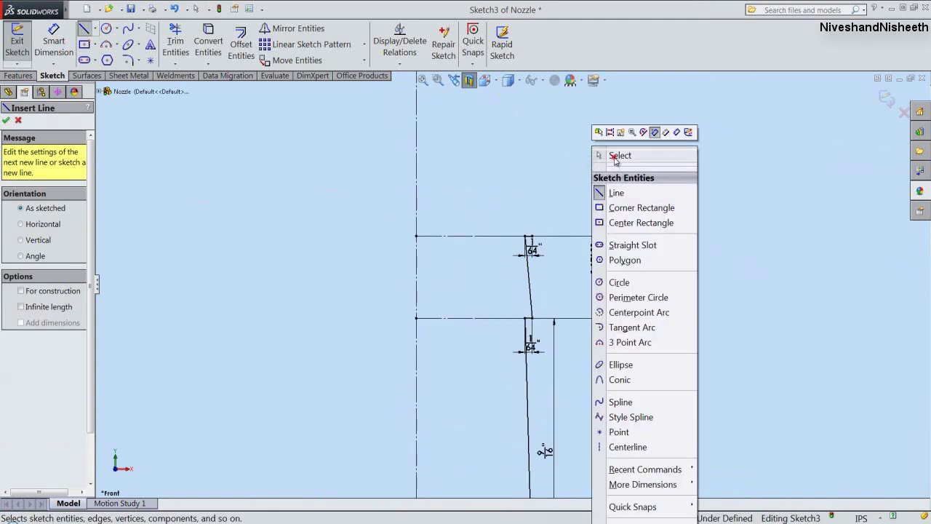
pyautogui.click(616, 156)
pyautogui.click(614, 159)
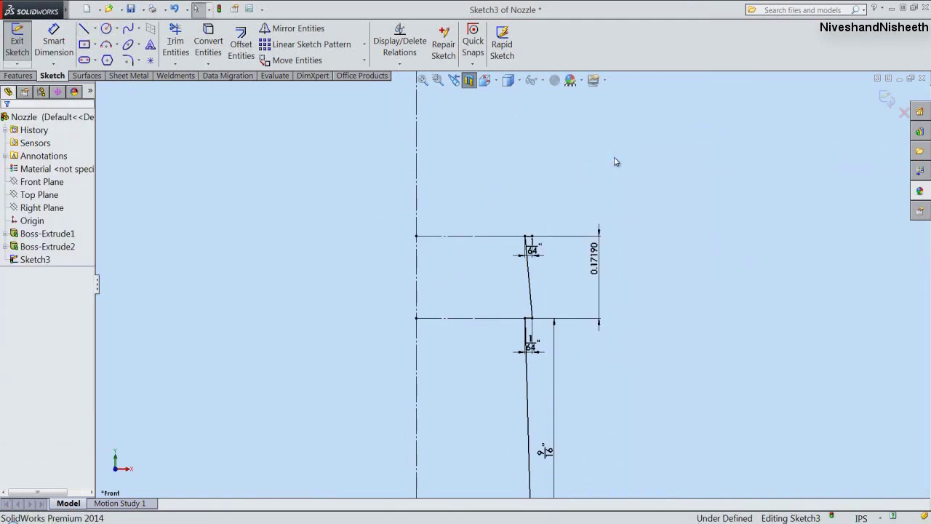
# Offset the top construction line upward by 0.17190 in with the direction reversed
pyautogui.click(255, 54)
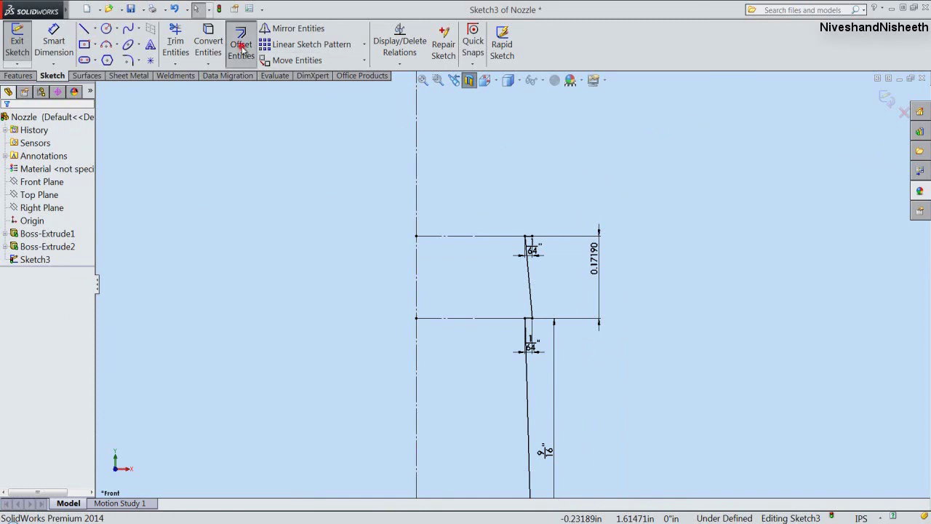
pyautogui.click(470, 235)
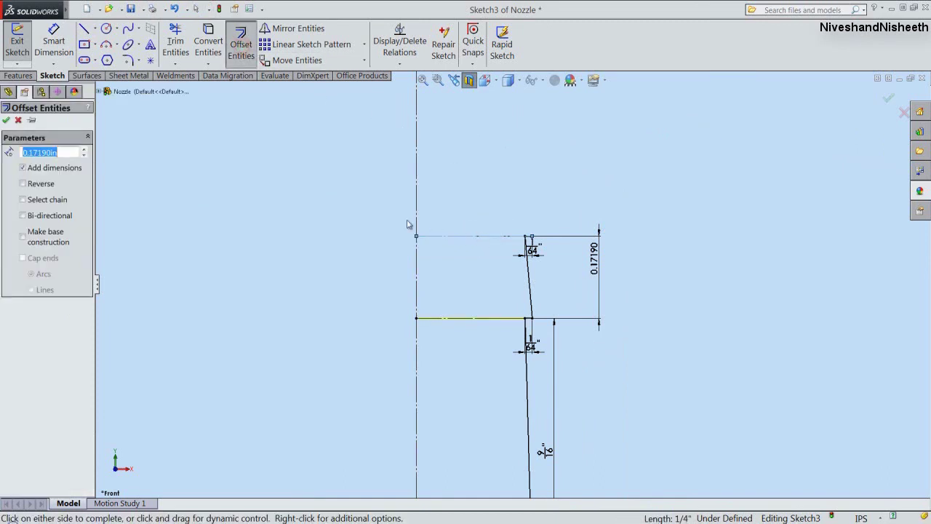
pyautogui.click(22, 185)
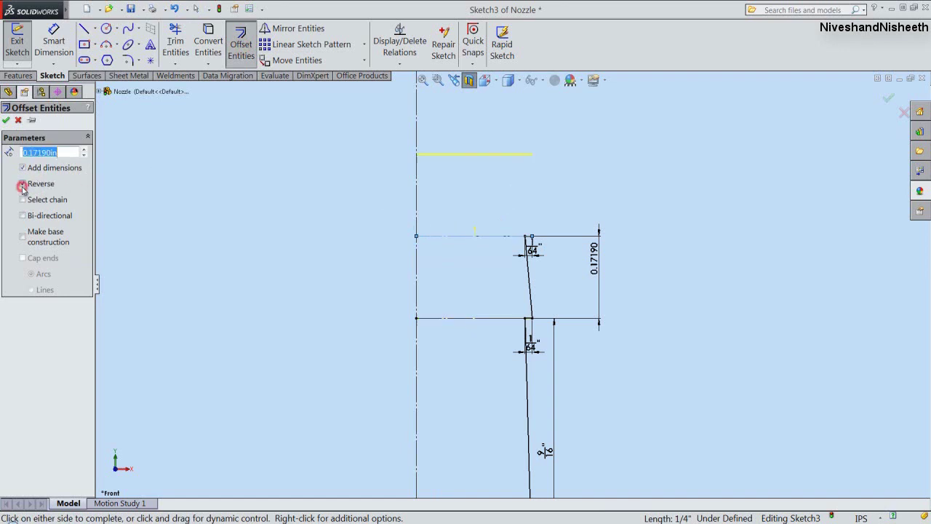
pyautogui.click(6, 120)
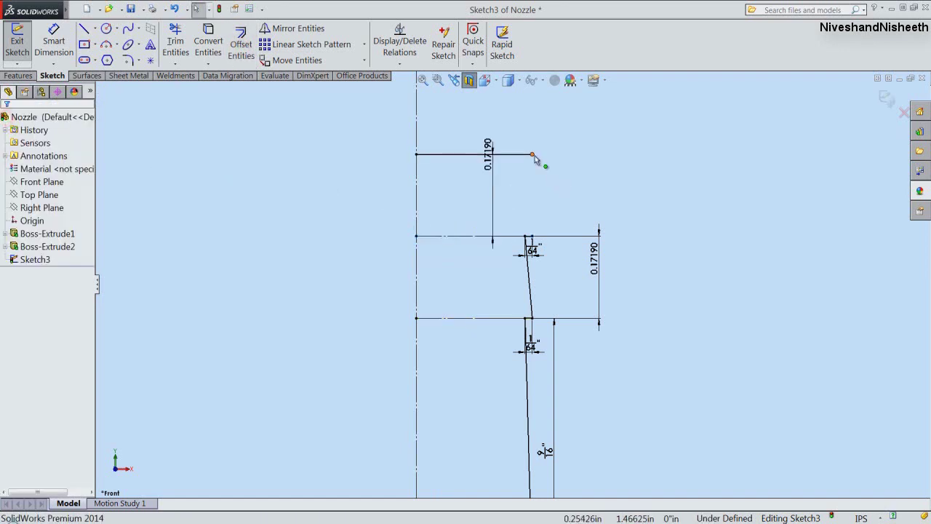
# Add a vertical relation between the new offset line's outer endpoint and the outer endpoint of the construction line below
pyautogui.click(533, 154)
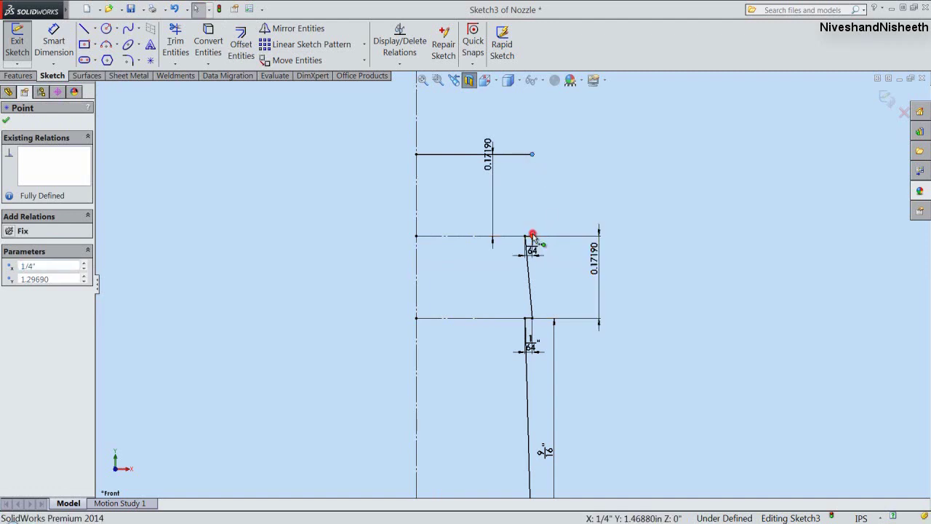
pyautogui.keyDown('ctrl'); pyautogui.click(532, 237); pyautogui.keyUp('ctrl')
pyautogui.click(570, 192)
pyautogui.click(458, 173)
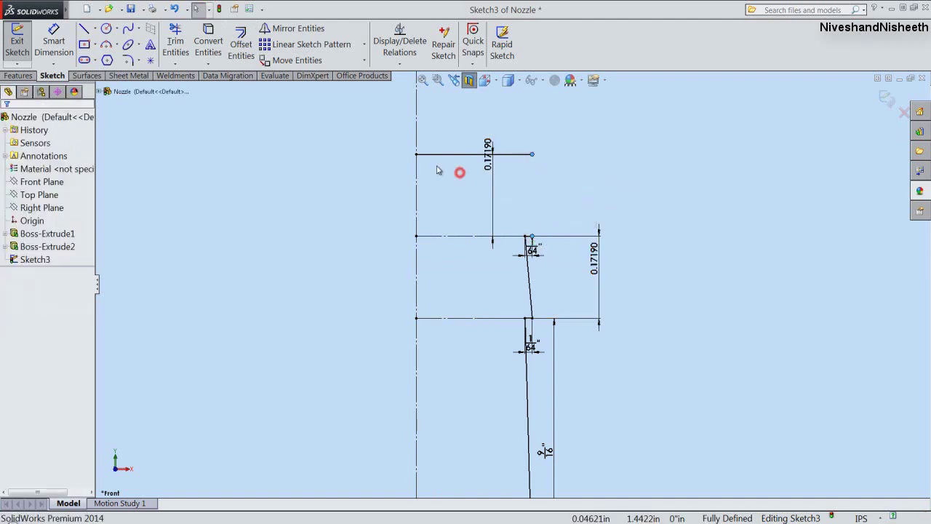
# Make the new offset line's inner endpoint coincident with the vertical centerline and convert the line to construction geometry
pyautogui.click(417, 154)
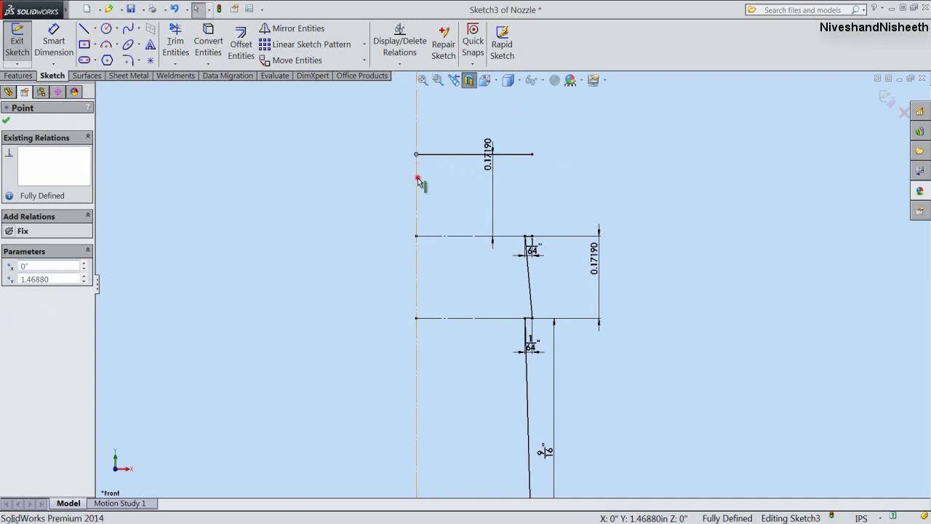
pyautogui.keyDown('ctrl'); pyautogui.click(417, 179); pyautogui.keyUp('ctrl')
pyautogui.click(445, 139)
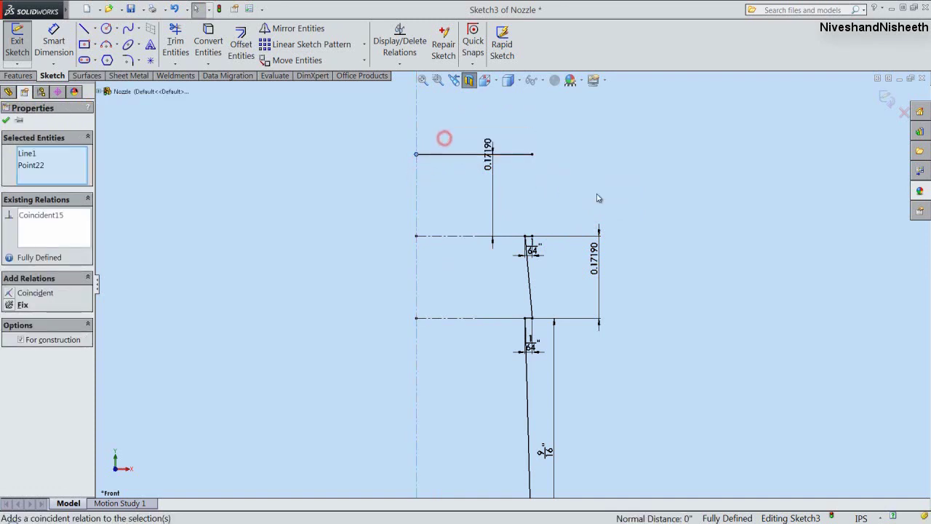
pyautogui.click(598, 195)
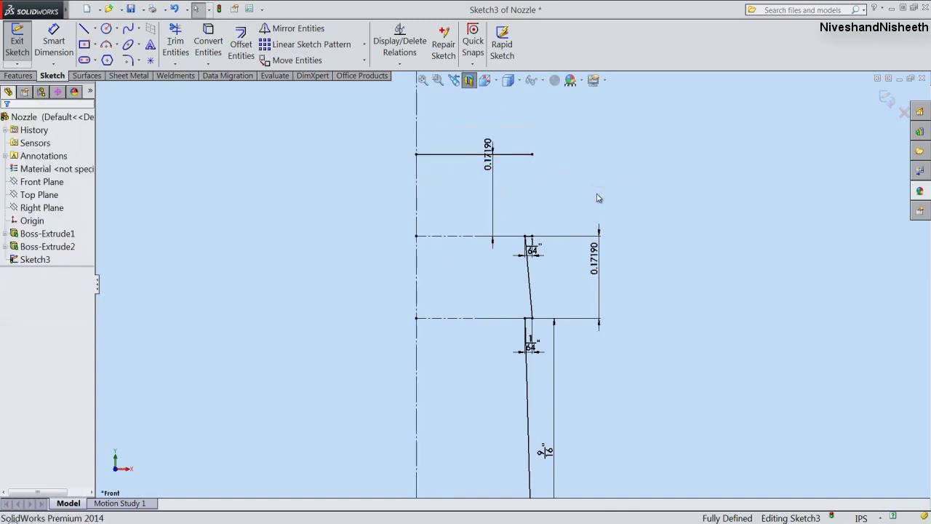
pyautogui.click(514, 153)
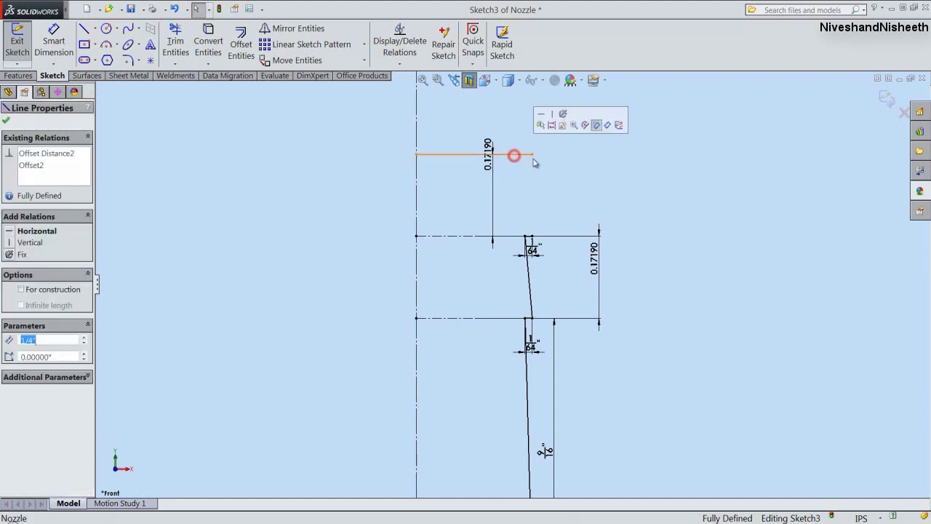
pyautogui.click(597, 180)
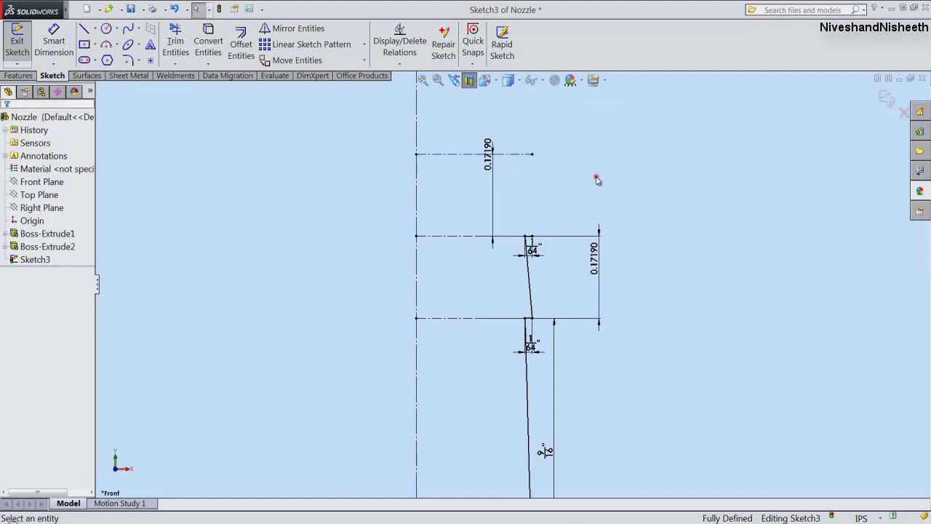
# Sketch an inward-leaning line from the last step's outer end up to the new construction line, continuing with a 1/64 inch horizontal line to its outer end
pyautogui.rightClick(596, 179)
pyautogui.click(613, 157)
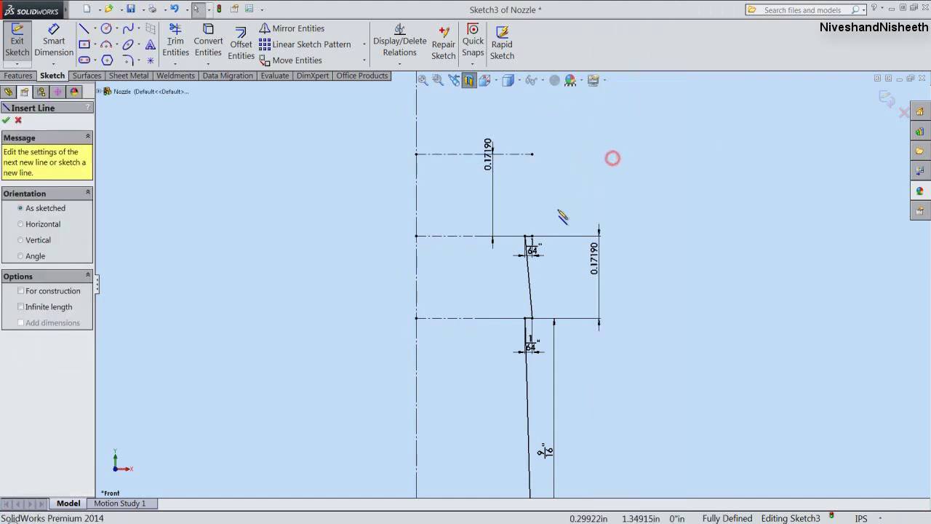
pyautogui.click(529, 236)
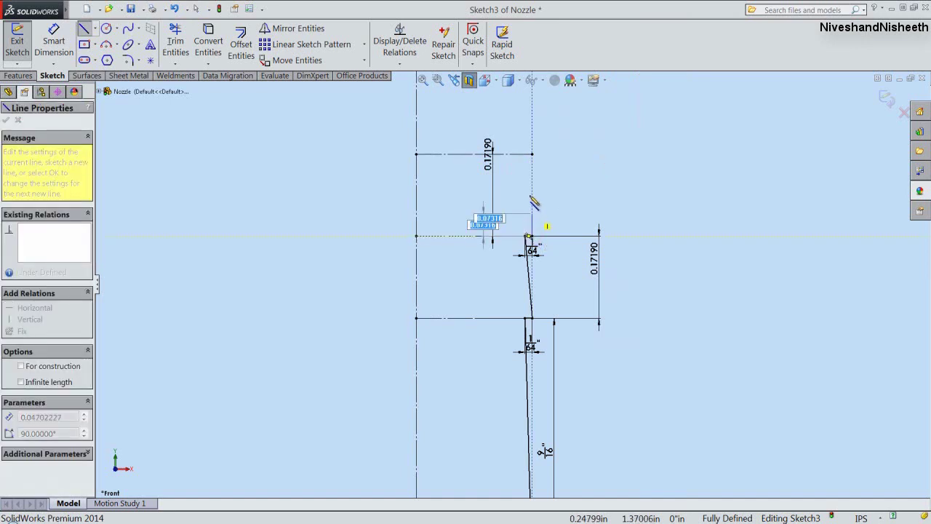
pyautogui.click(526, 155)
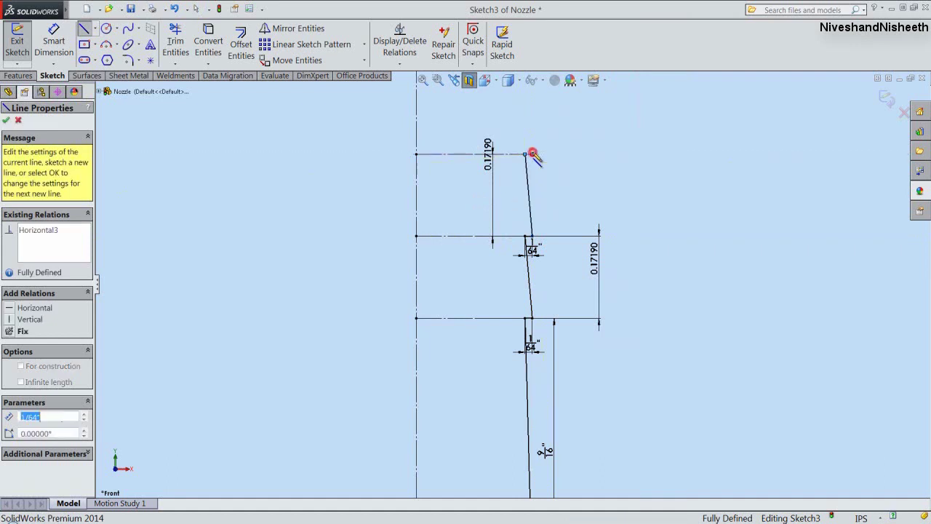
pyautogui.press('Escape')
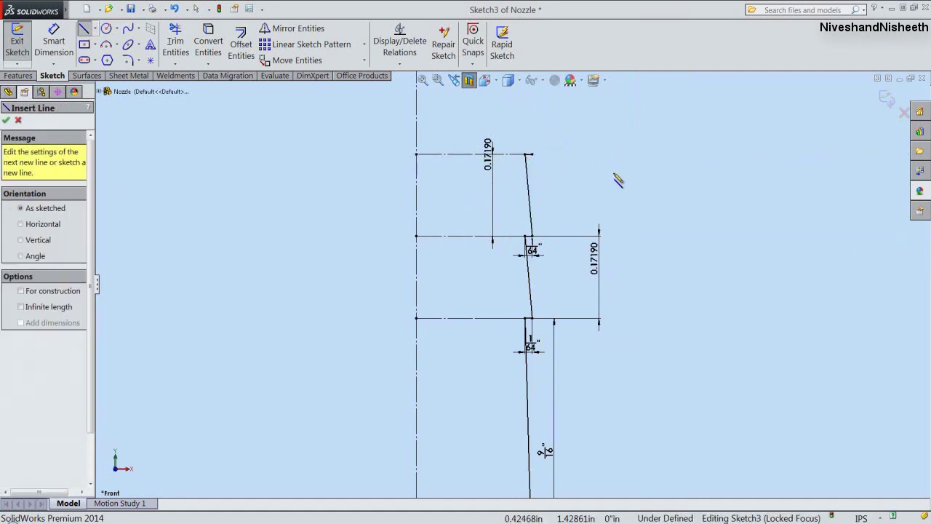
pyautogui.rightClick(617, 175)
pyautogui.click(630, 157)
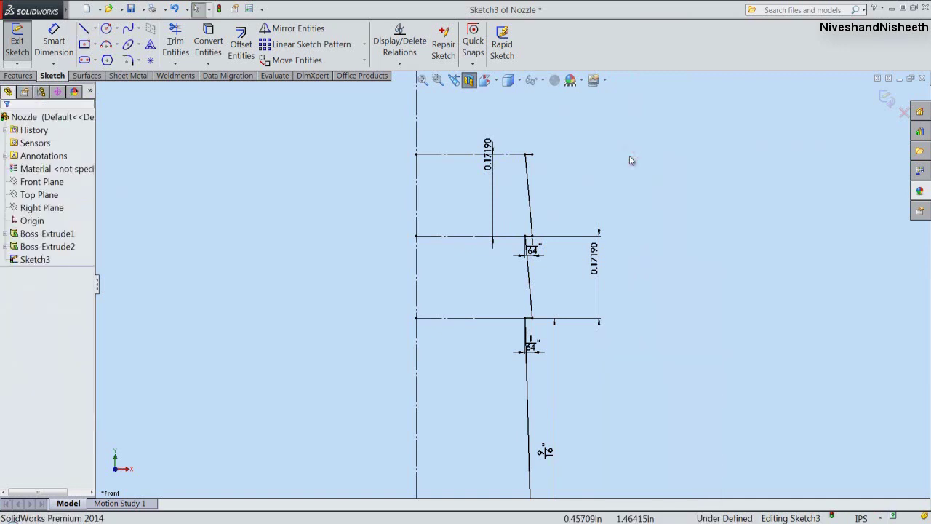
# Offset the uppermost construction line another 0.17190 in upward with the direction reversed
pyautogui.click(241, 47)
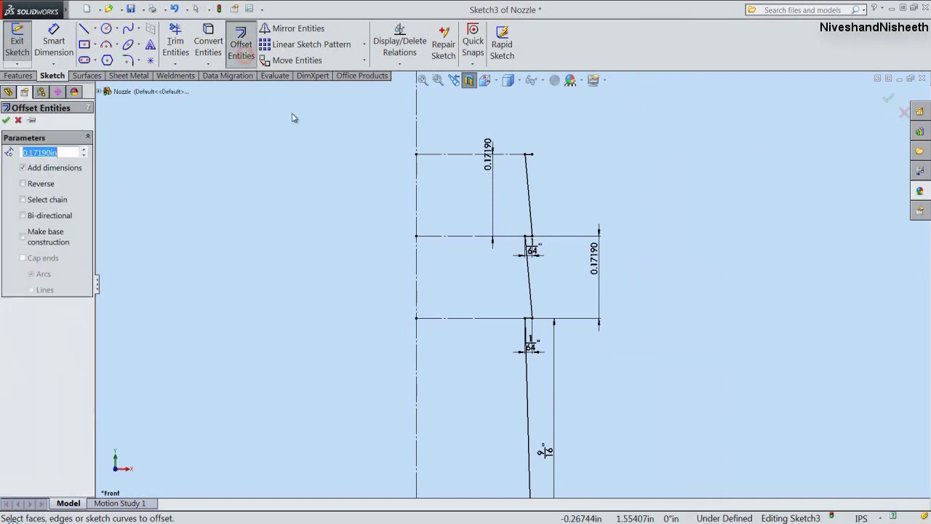
pyautogui.click(467, 154)
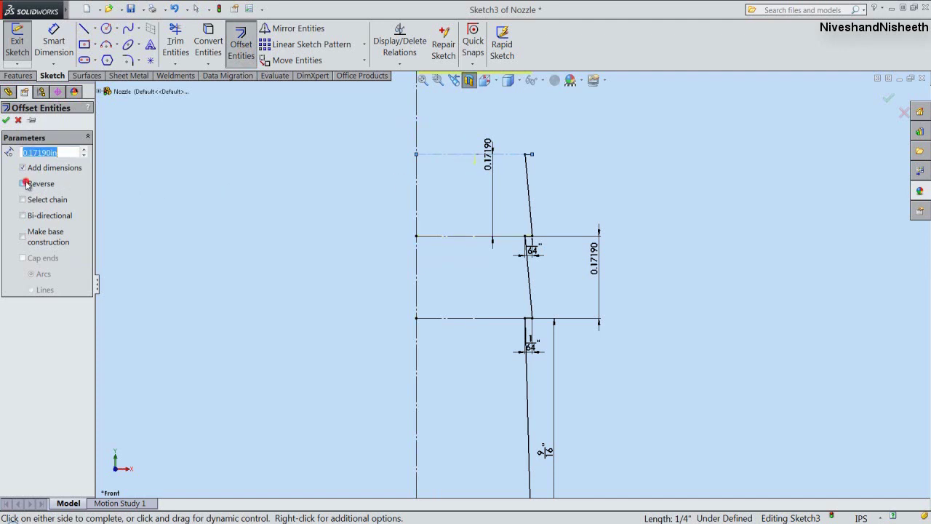
pyautogui.click(5, 120)
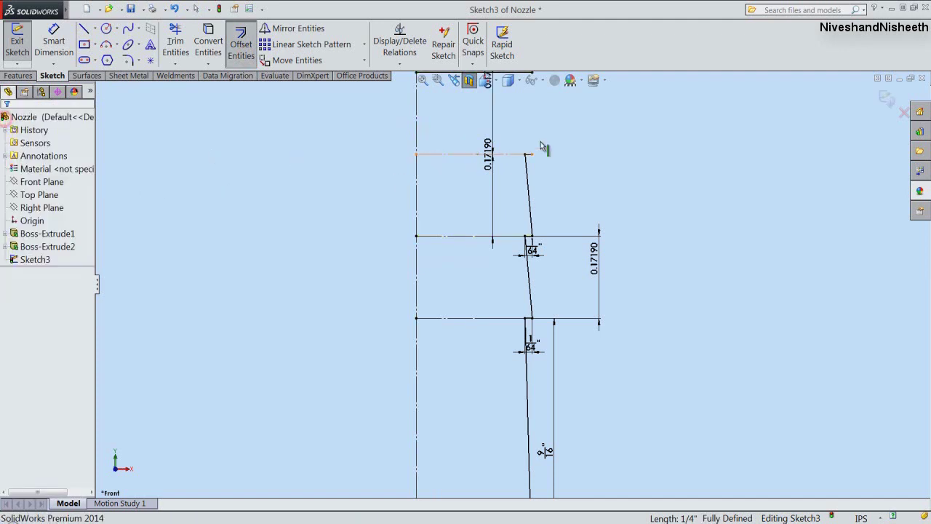
# Make the inner endpoint of the newest offset line coincident with the vertical centerline
pyautogui.scroll(2, 613, 264)
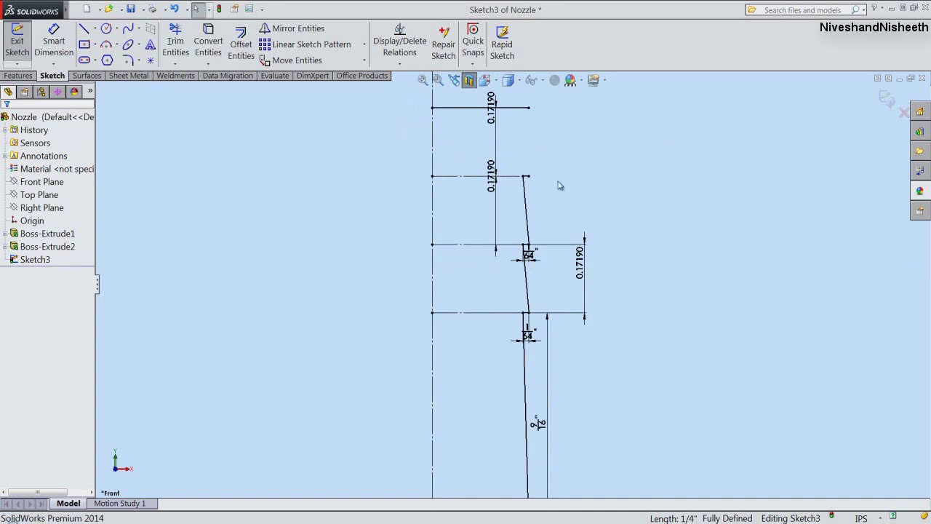
pyautogui.click(432, 108)
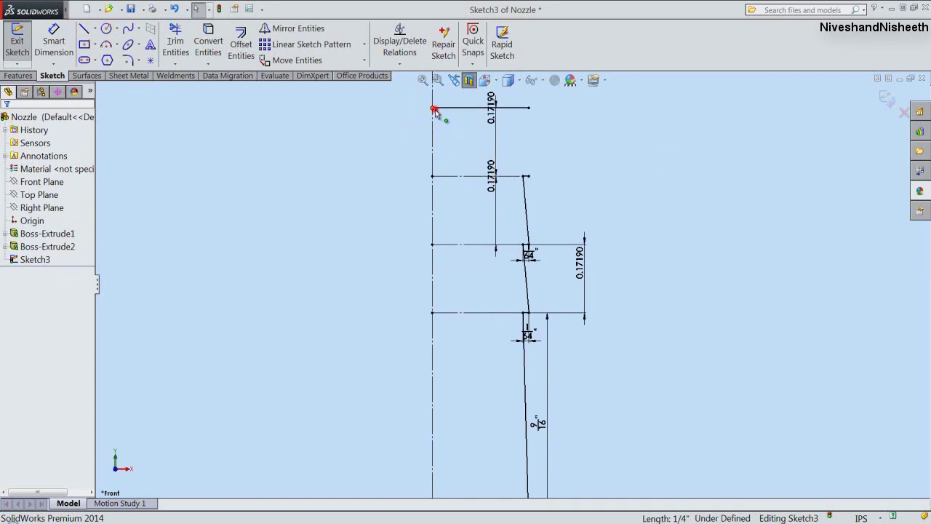
pyautogui.keyDown('ctrl'); pyautogui.click(433, 149); pyautogui.keyUp('ctrl')
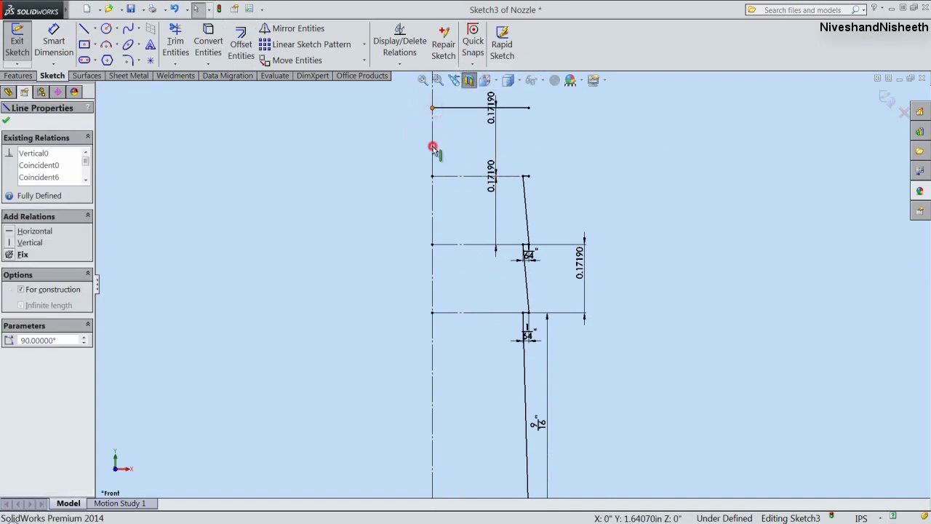
pyautogui.click(460, 109)
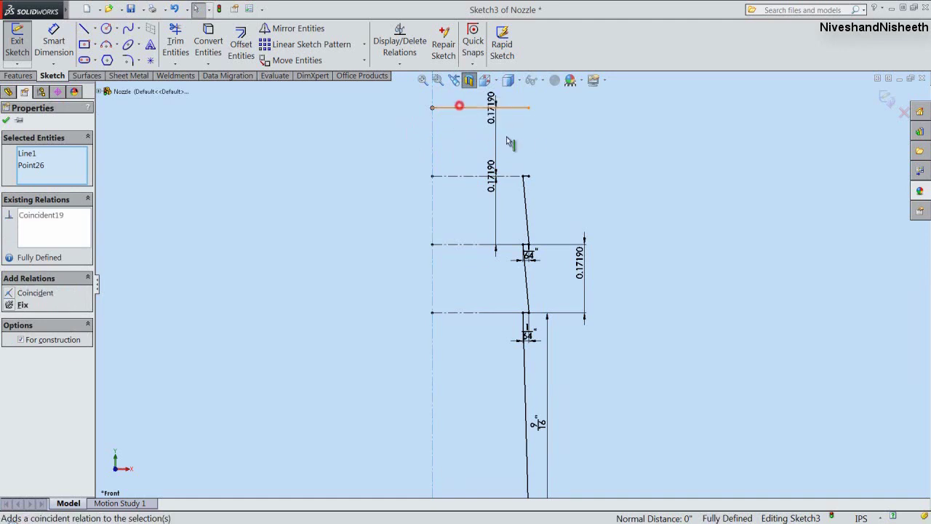
pyautogui.click(547, 143)
# Vertically align the newest offset line's outer endpoint with the outer endpoint below it, and convert the line to construction geometry
pyautogui.click(529, 108)
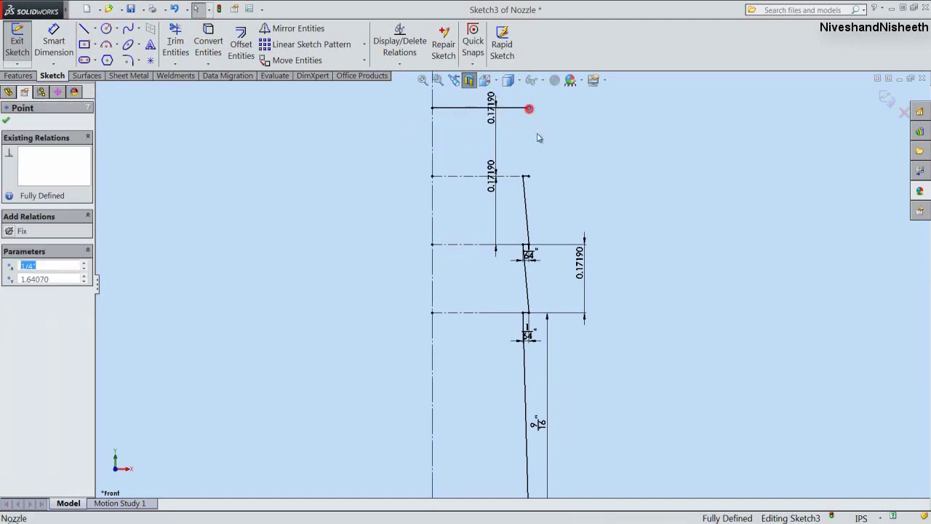
pyautogui.keyDown('ctrl'); pyautogui.click(529, 176); pyautogui.keyUp('ctrl')
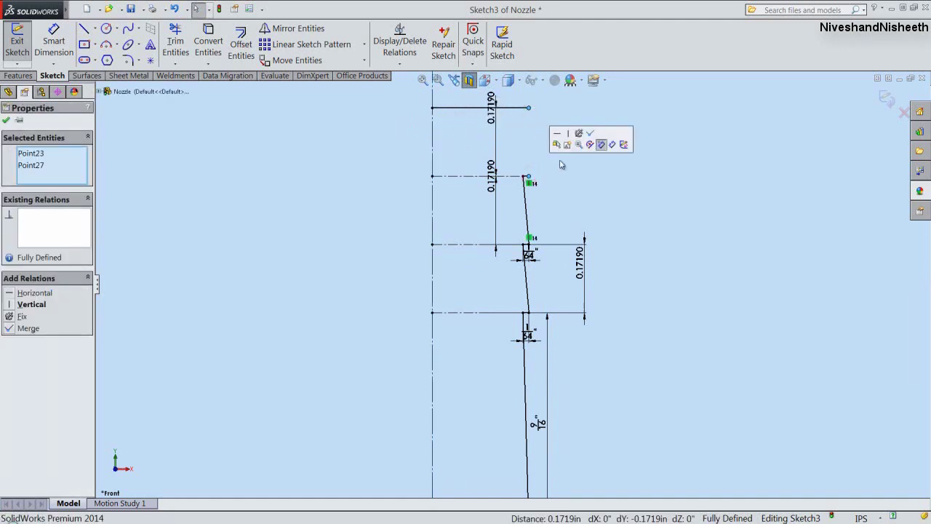
pyautogui.click(569, 133)
pyautogui.click(613, 177)
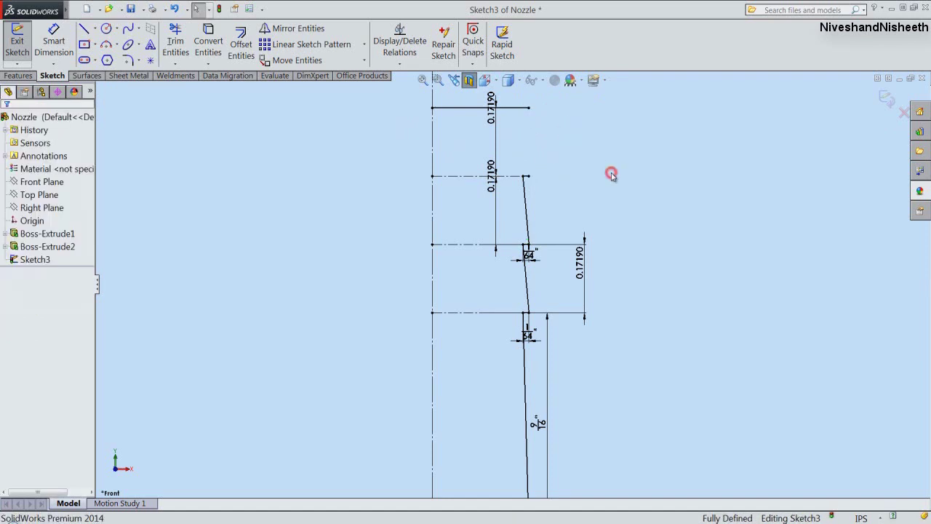
pyautogui.click(510, 108)
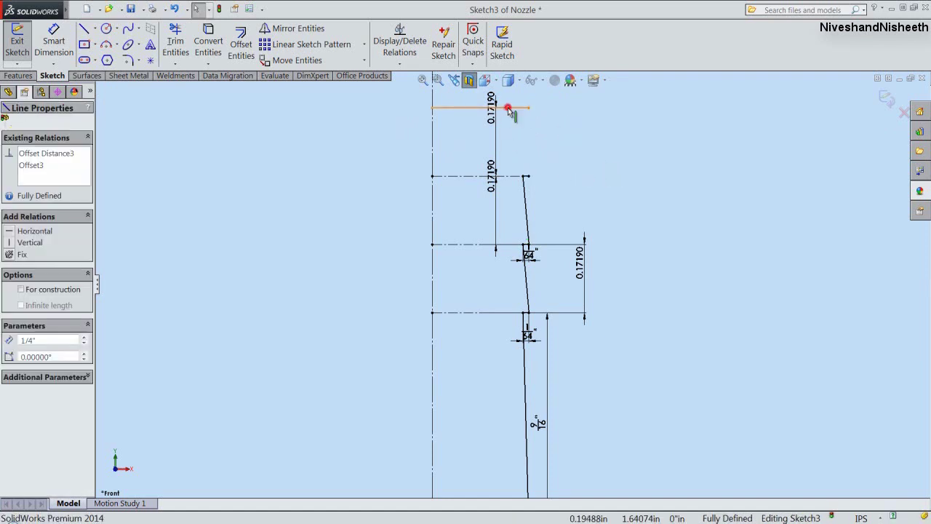
pyautogui.click(546, 77)
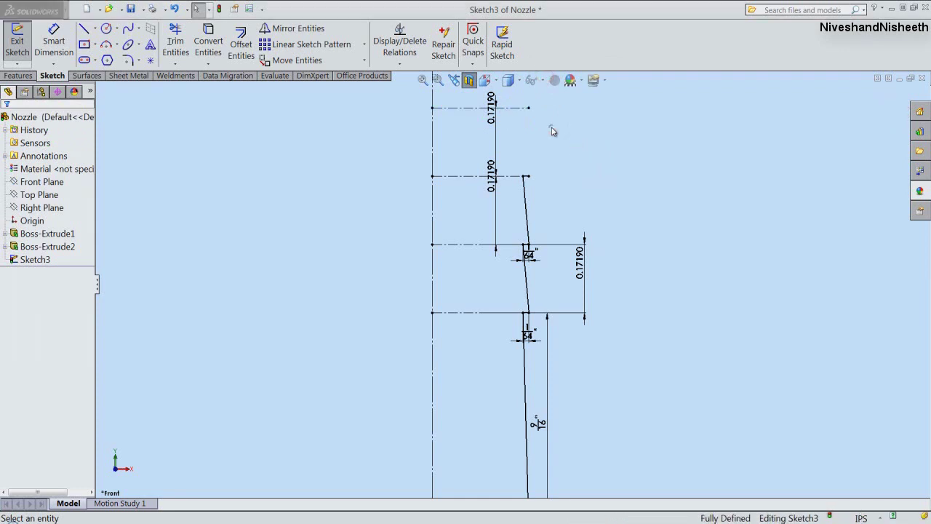
# Sketch an inward-leaning line from the last step's outer end up to the uppermost construction line, continuing horizontally to its outer end
pyautogui.rightClick(553, 128)
pyautogui.click(574, 158)
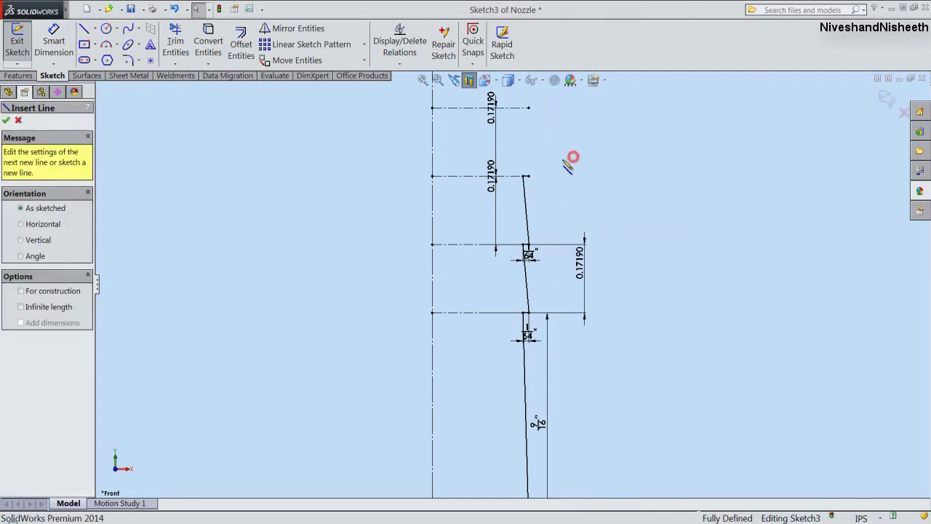
pyautogui.click(527, 176)
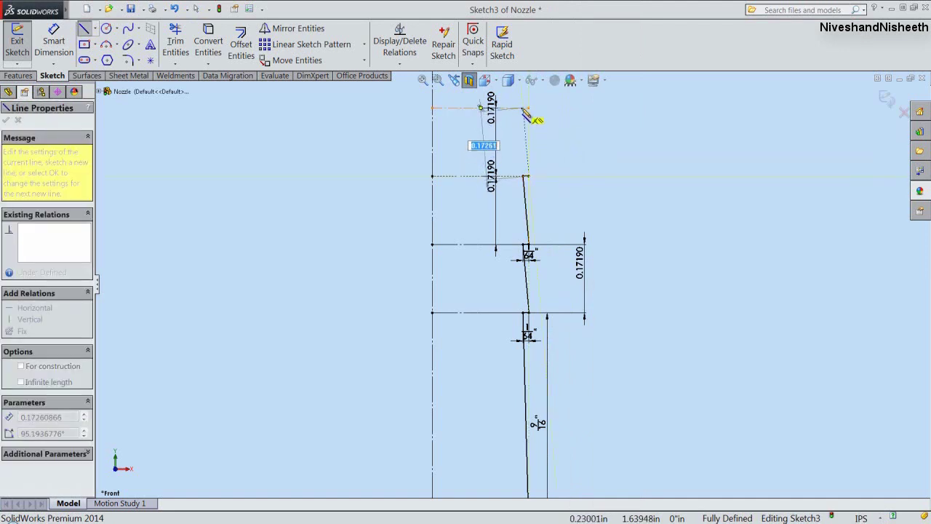
pyautogui.click(524, 108)
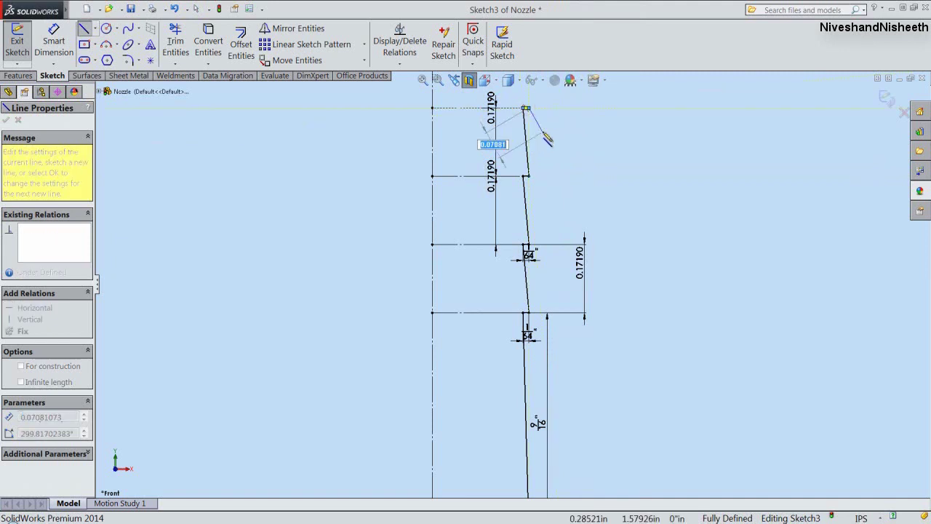
pyautogui.press('Escape')
pyautogui.scroll(3, 535, 145)
pyautogui.scroll(-2, 514, 186)
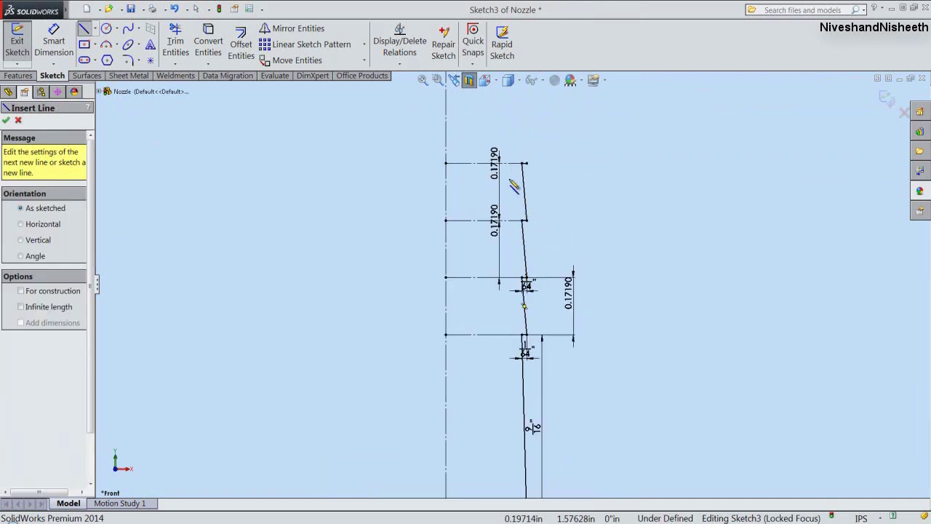
pyautogui.scroll(-1, 514, 181)
pyautogui.rightClick(525, 147)
pyautogui.click(535, 133)
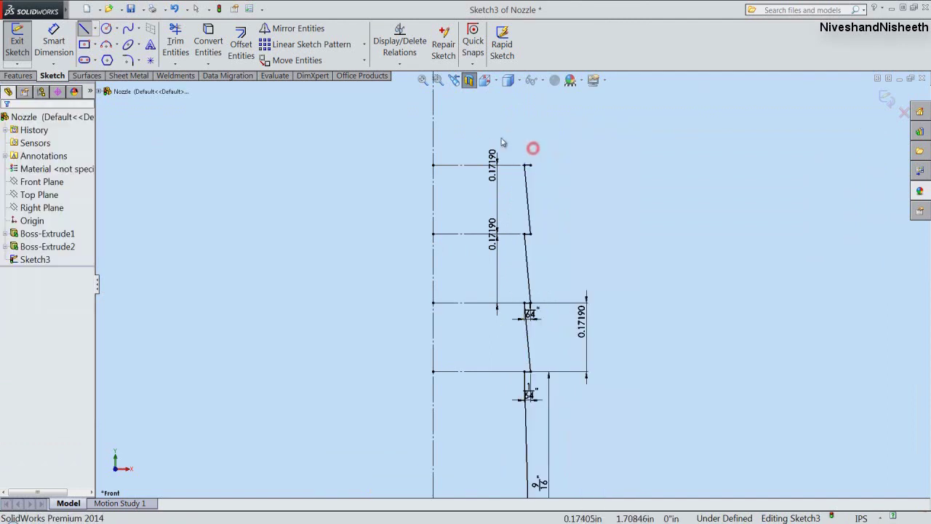
# Offset the uppermost construction line 0.17190 in upward with the direction reversed and dimensions added
pyautogui.click(241, 46)
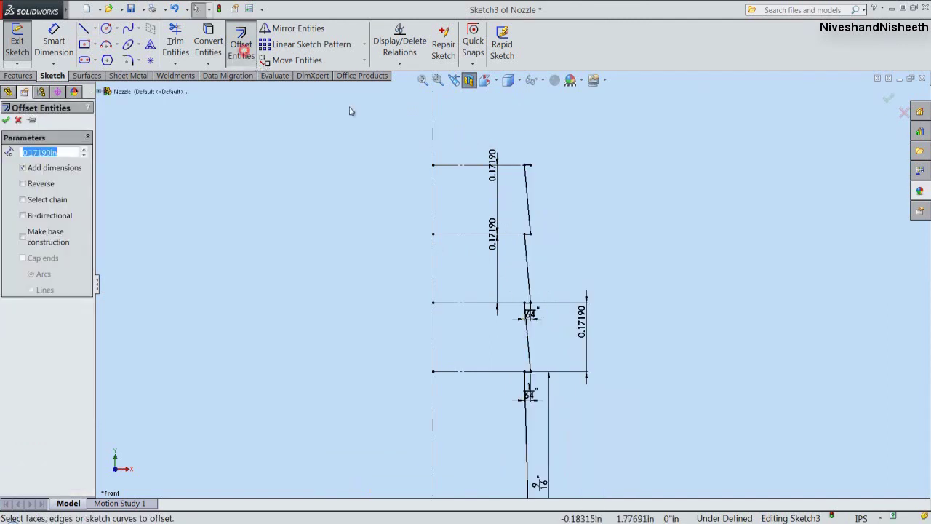
pyautogui.click(473, 165)
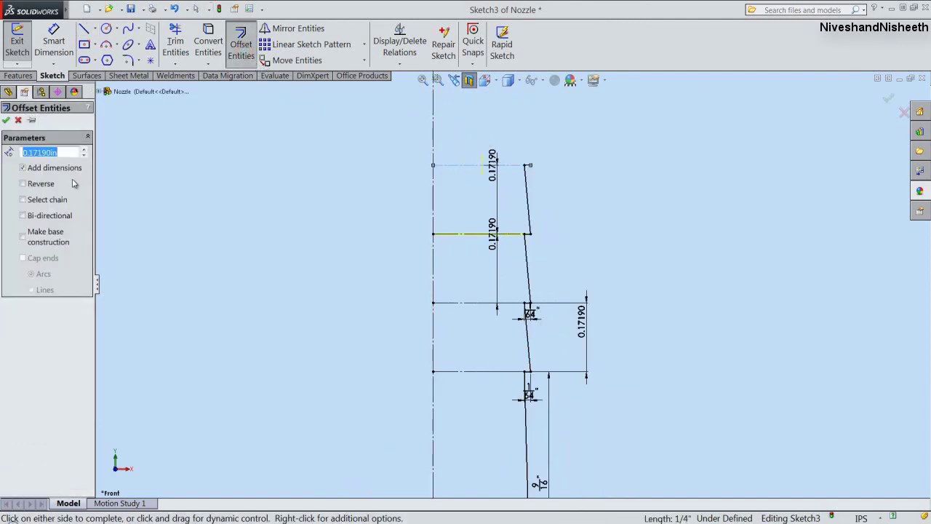
pyautogui.click(23, 183)
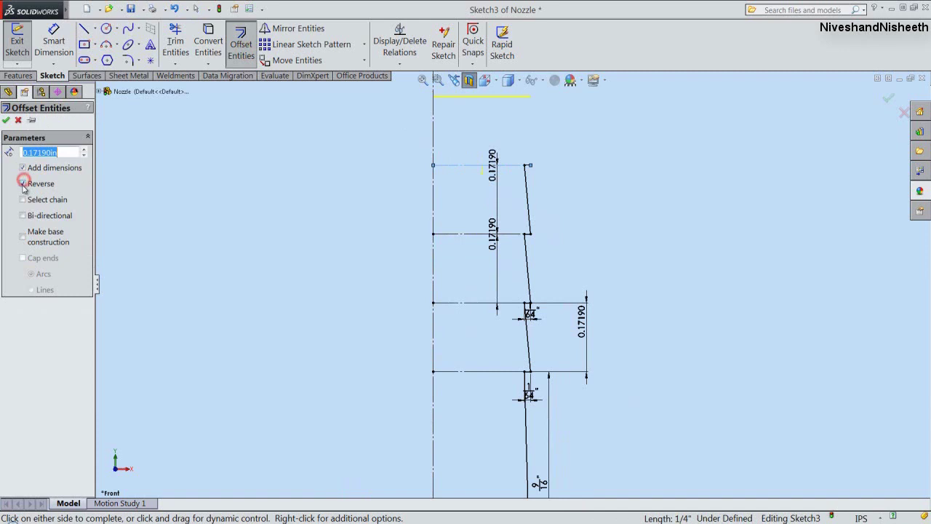
pyautogui.click(7, 120)
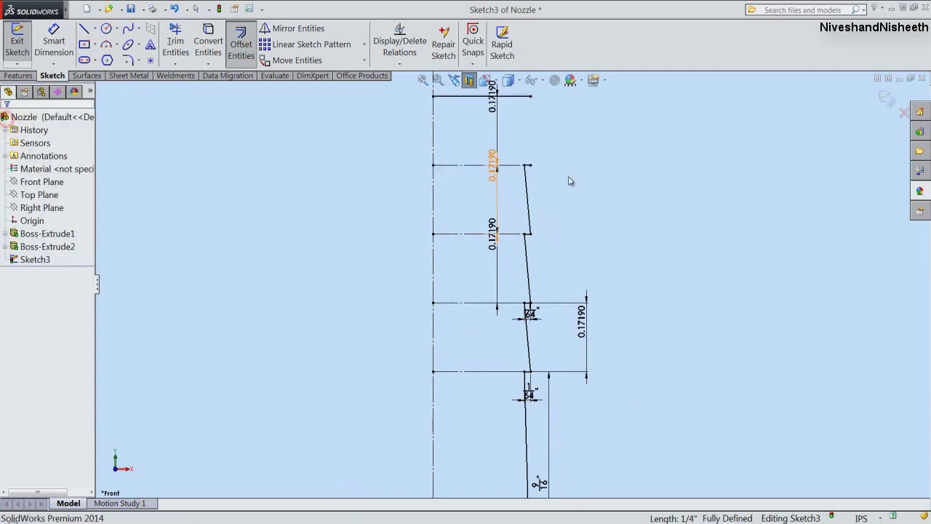
# Vertically align the newest offset line's outer endpoint with the outer endpoint directly below it
pyautogui.click(531, 97)
pyautogui.keyDown('ctrl'); pyautogui.click(531, 167); pyautogui.keyUp('ctrl')
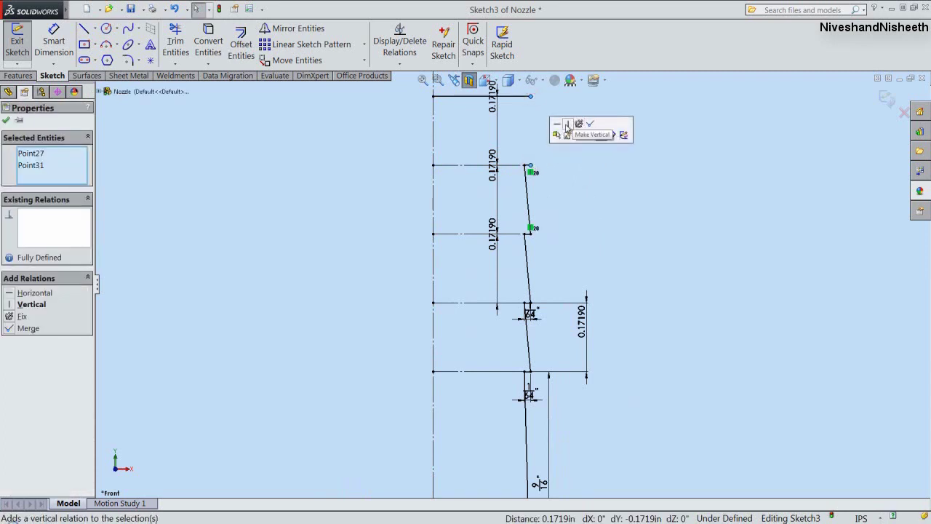
pyautogui.click(568, 124)
pyautogui.click(559, 134)
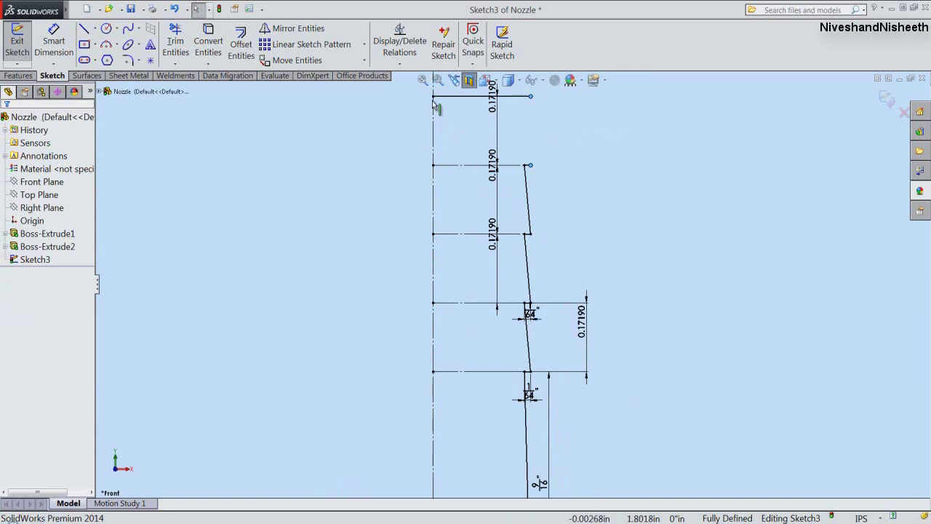
# Make the new offset line's inner endpoint coincident with the vertical centerline, and convert the line to construction geometry
pyautogui.click(433, 96)
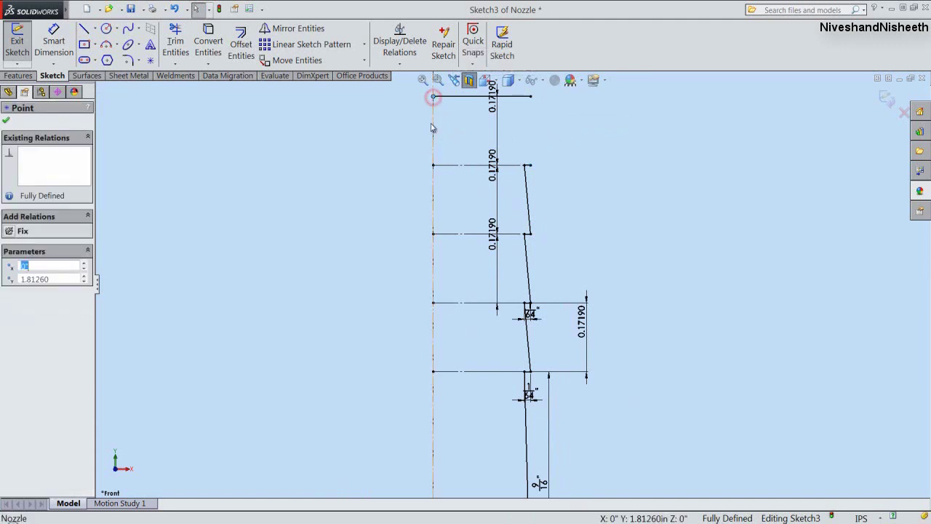
pyautogui.keyDown('ctrl'); pyautogui.click(434, 128); pyautogui.keyUp('ctrl')
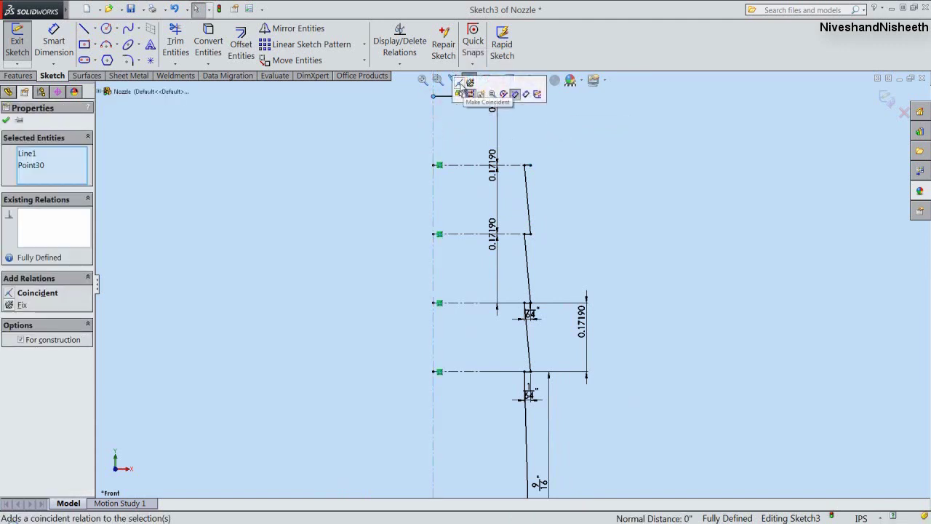
pyautogui.click(465, 88)
pyautogui.click(539, 155)
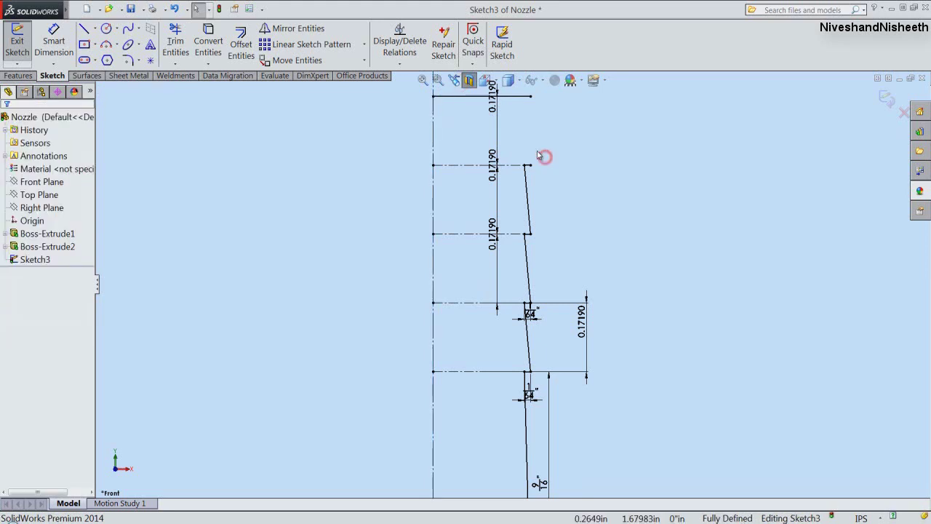
pyautogui.click(512, 102)
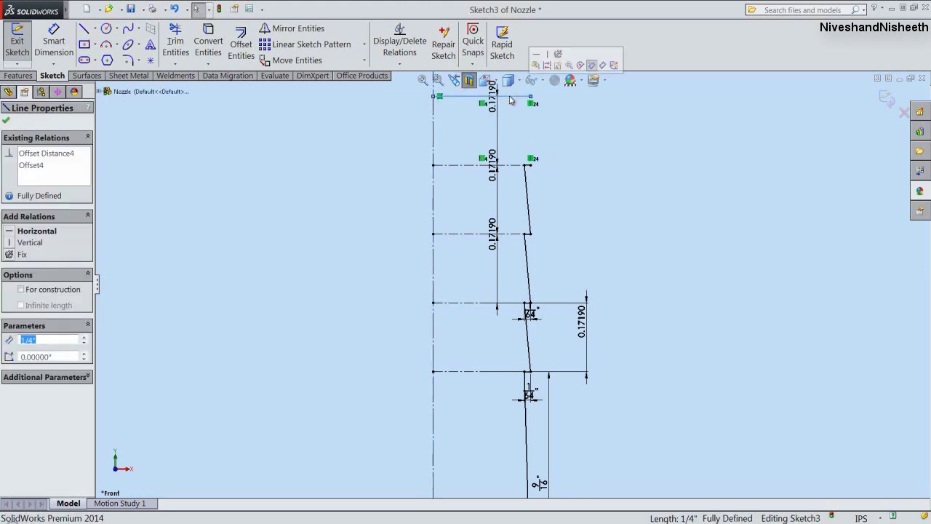
pyautogui.click(547, 65)
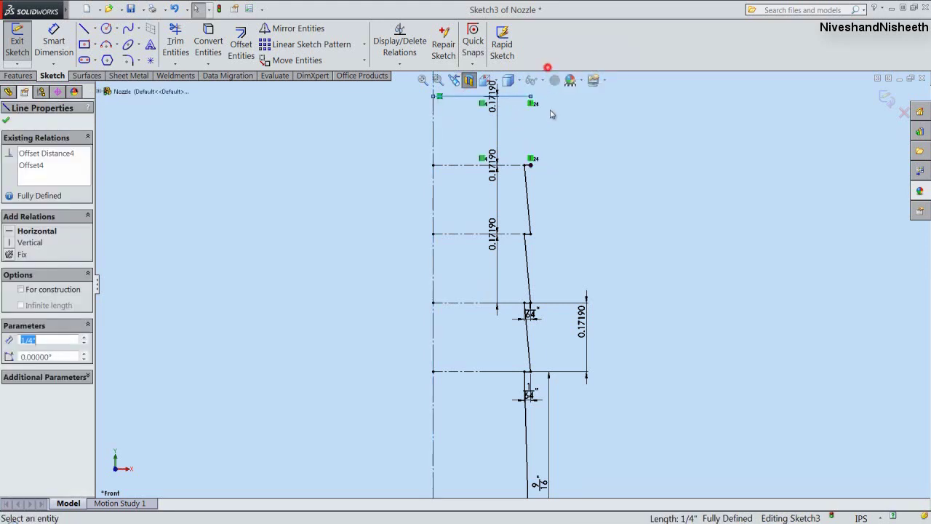
# Sketch the last barb's inward-leaning line from the step's outer end up to the uppermost construction line
pyautogui.rightClick(573, 182)
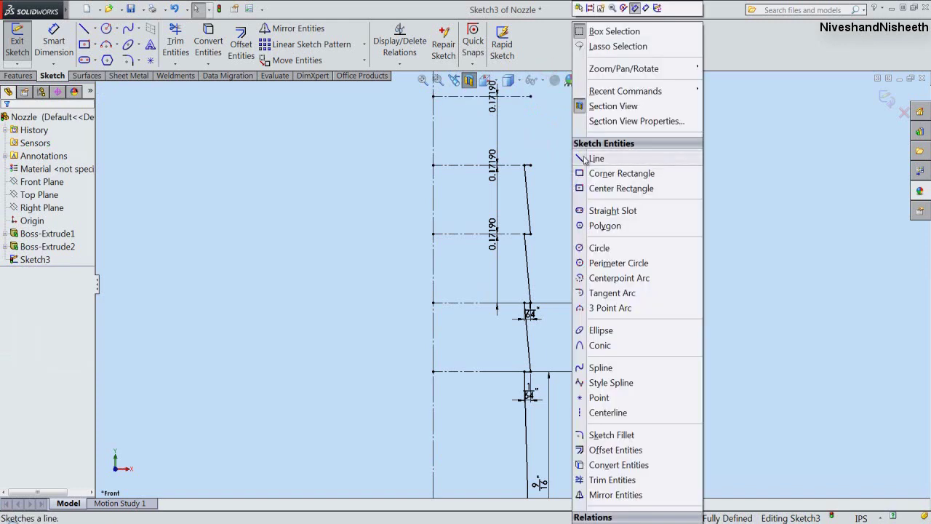
pyautogui.click(594, 128)
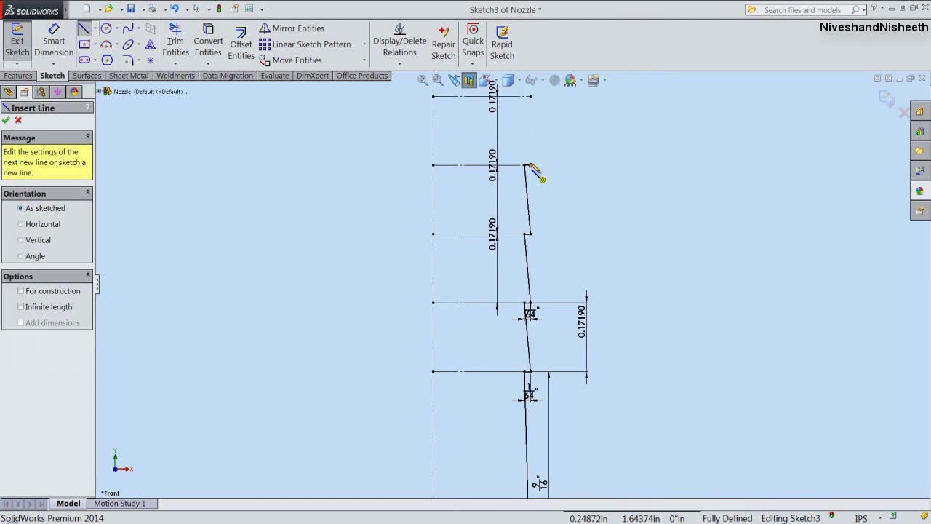
pyautogui.click(528, 165)
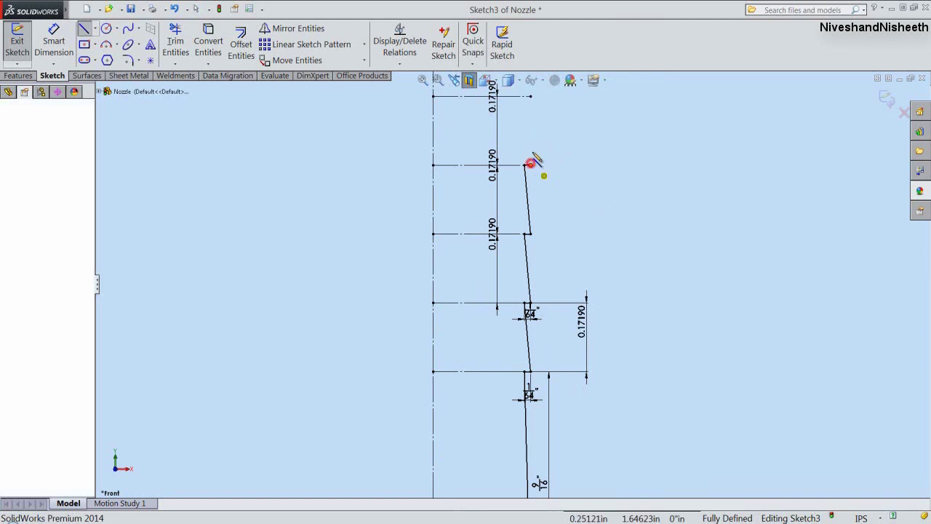
pyautogui.click(524, 96)
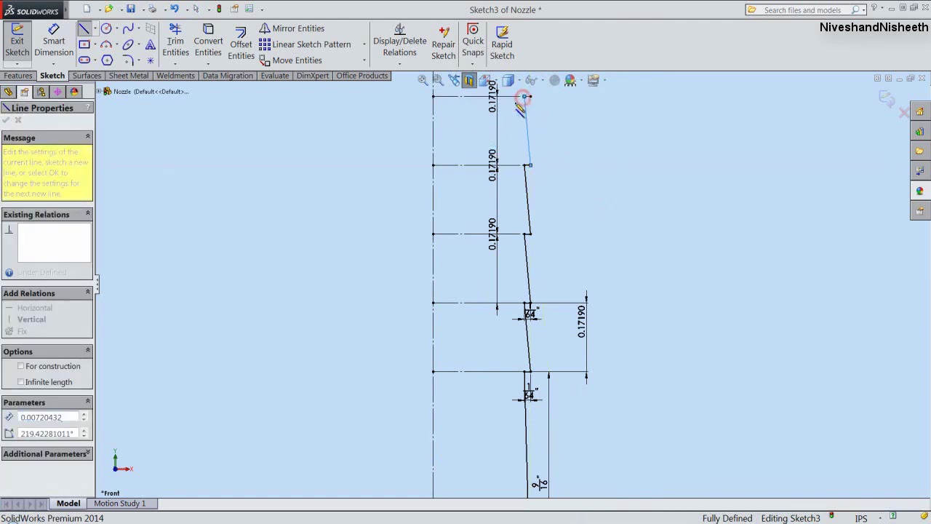
# Close the profile with a horizontal line to the centerline and a vertical line down it to the flange's upper face
pyautogui.click(434, 96)
pyautogui.scroll(4, 460, 190)
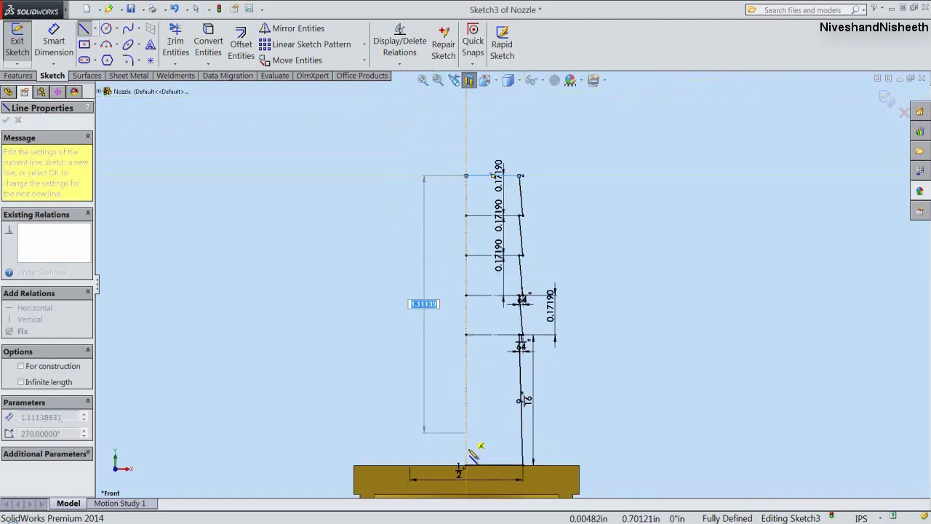
pyautogui.doubleClick(468, 466)
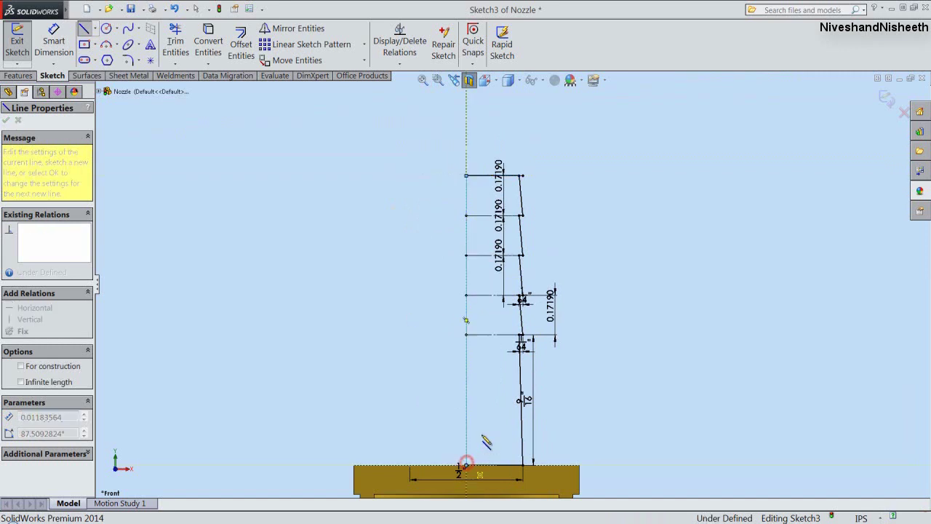
pyautogui.rightClick(668, 256)
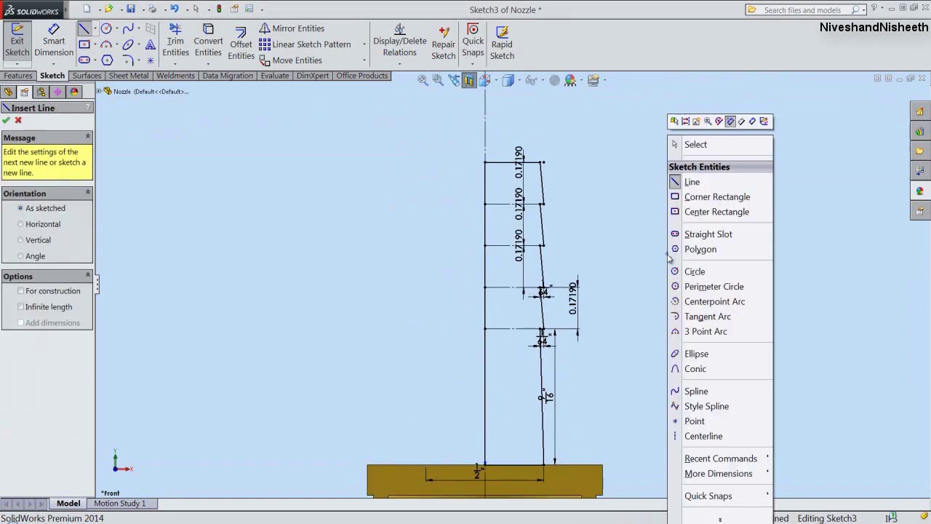
pyautogui.click(684, 145)
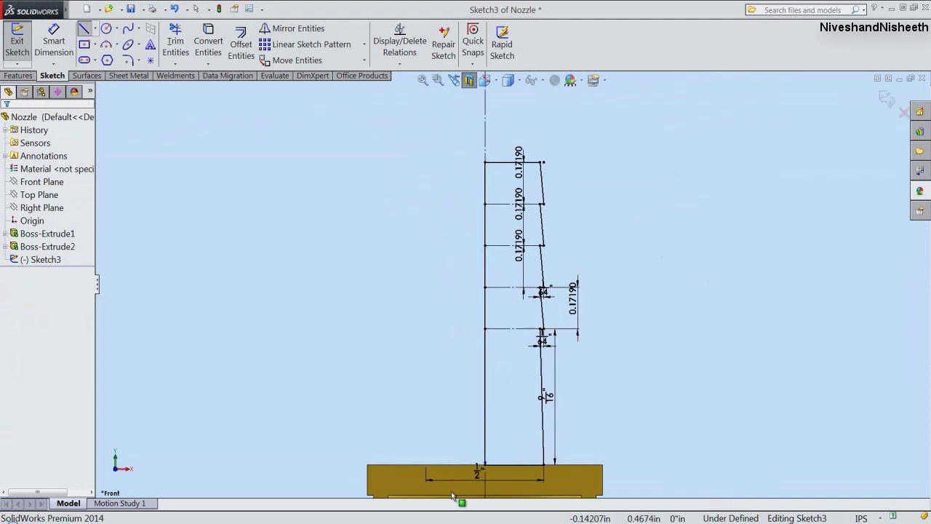
pyautogui.scroll(-5, 512, 461)
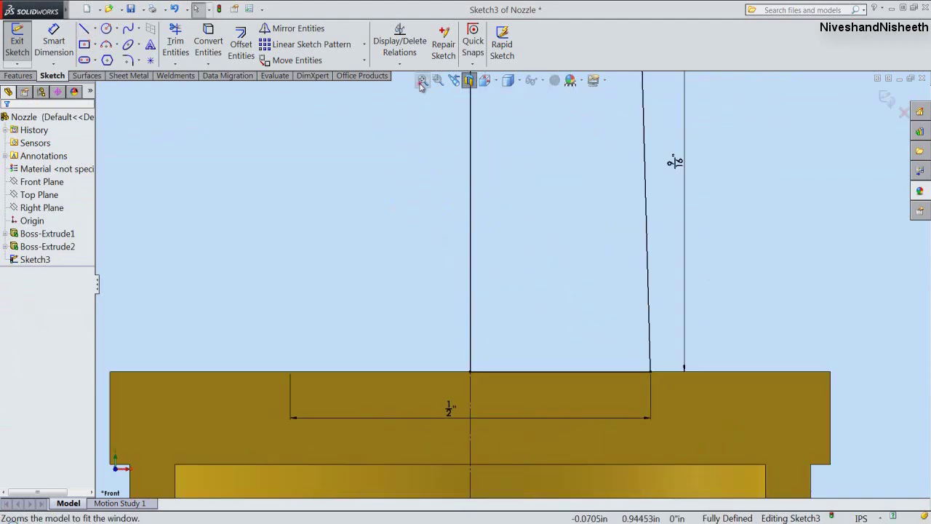
pyautogui.click(422, 80)
pyautogui.click(405, 150)
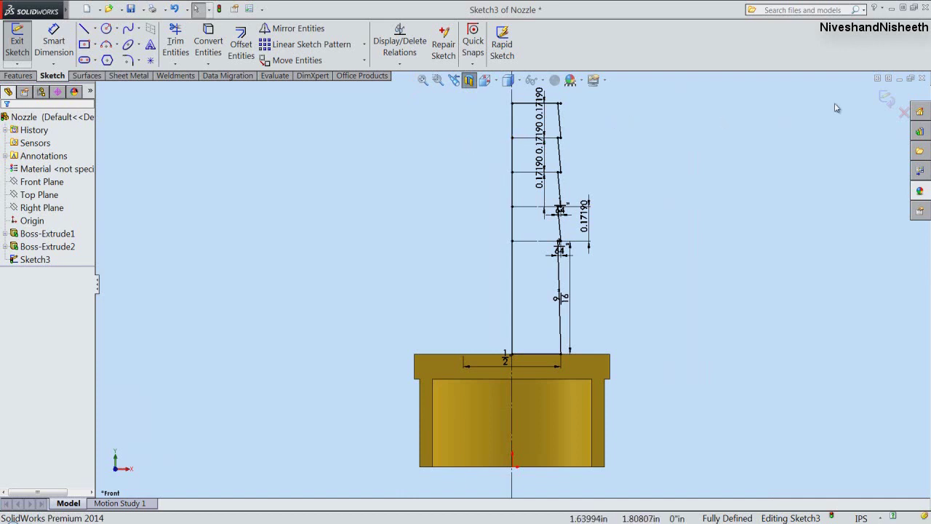
# Exit the sketch and revolve the barb profile 360 degrees about its vertical axis line, merging it with the body
pyautogui.click(887, 99)
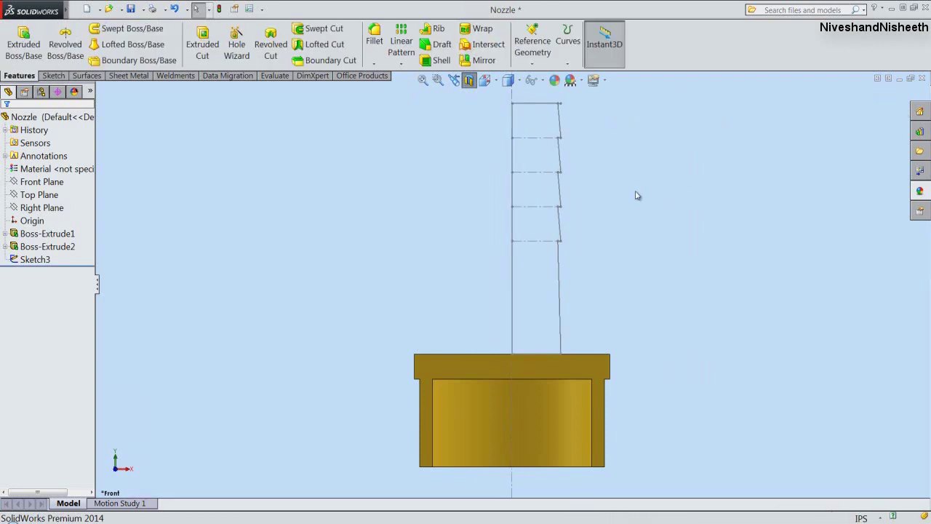
pyautogui.moveTo(636, 195); pyautogui.dragTo(615, 197, button='right')
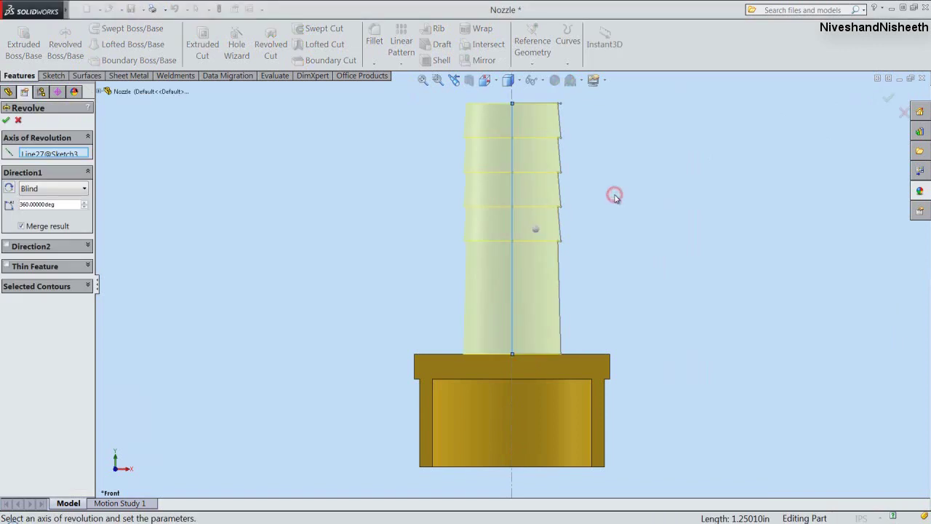
pyautogui.rightClick(616, 198)
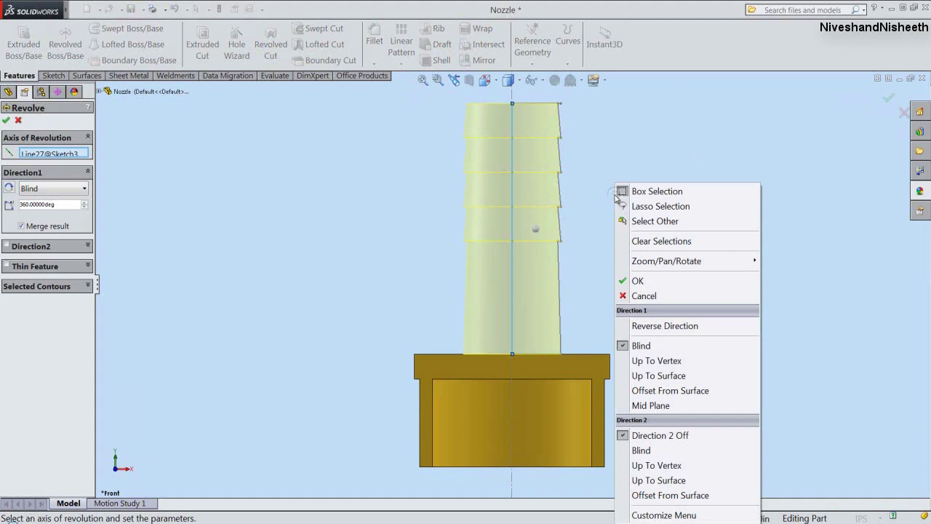
pyautogui.click(639, 281)
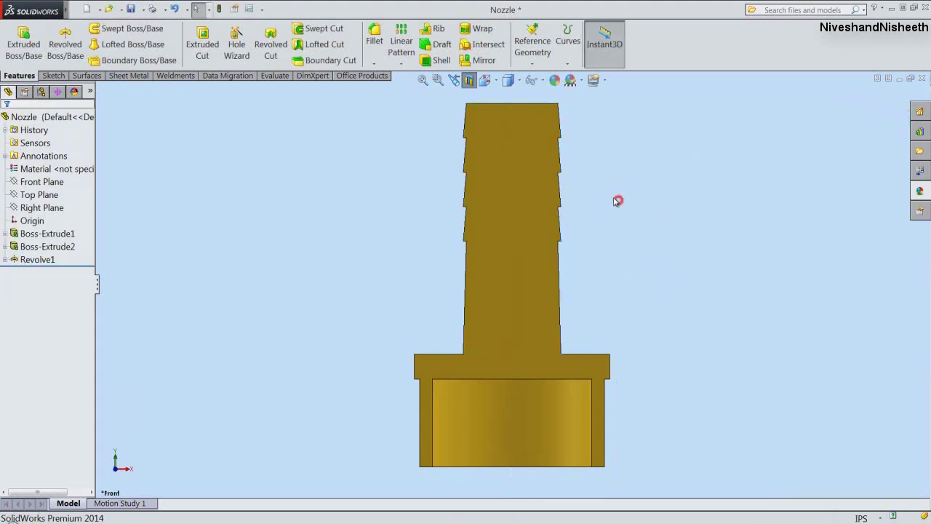
# Turn off the section view and show the whole nozzle in isometric orientation
pyautogui.click(454, 80)
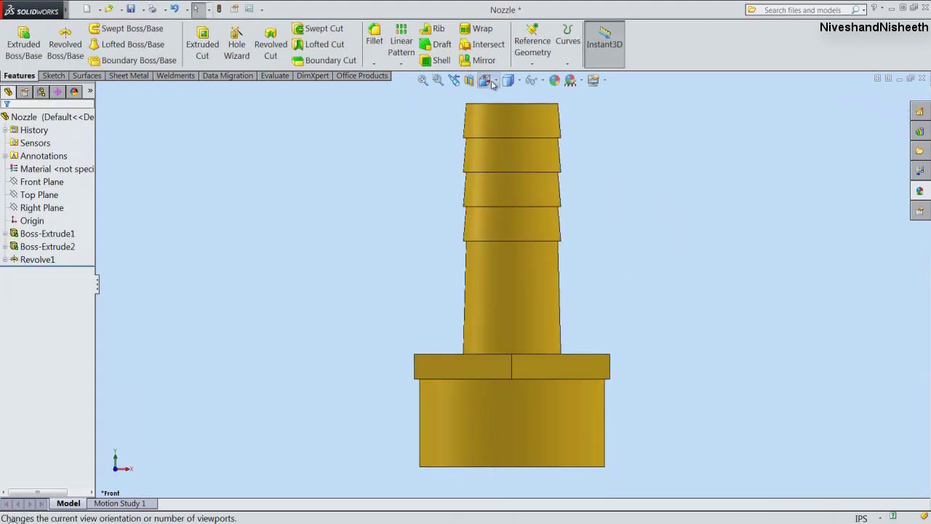
pyautogui.press('space')
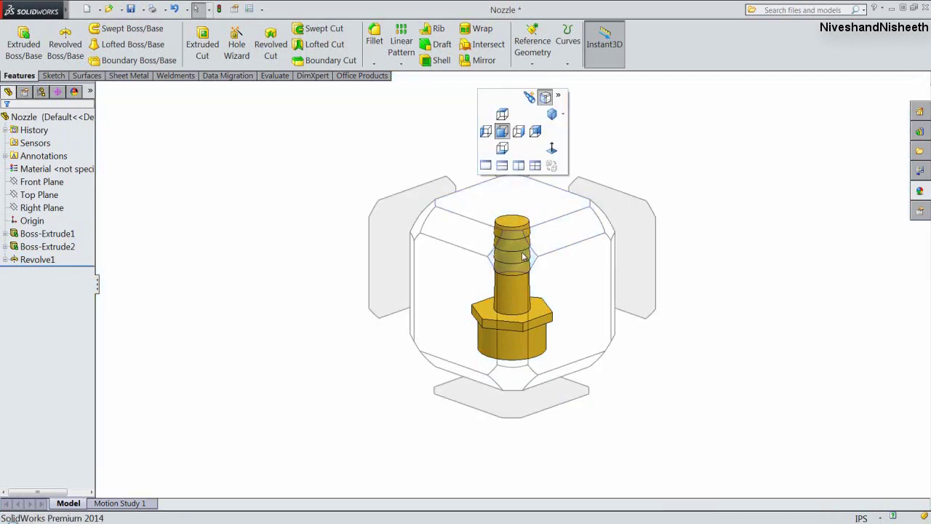
pyautogui.click(522, 255)
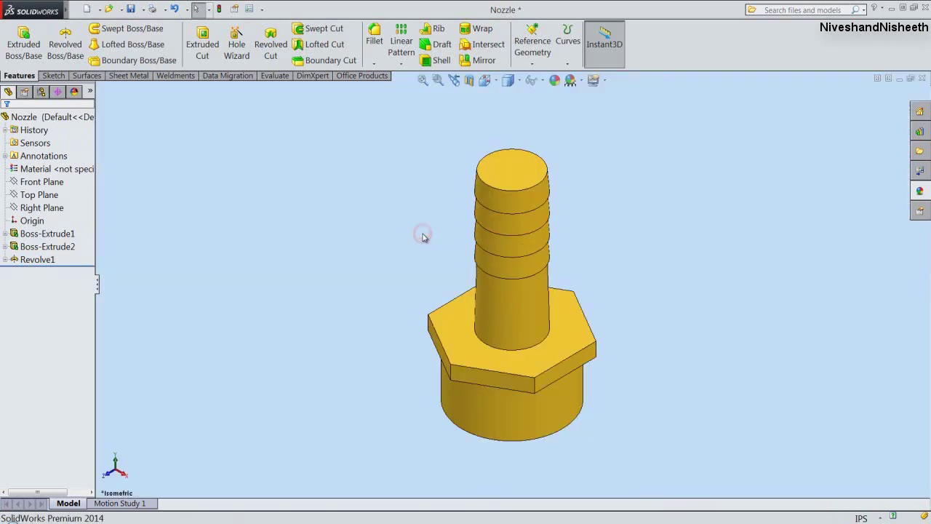
pyautogui.click(427, 206)
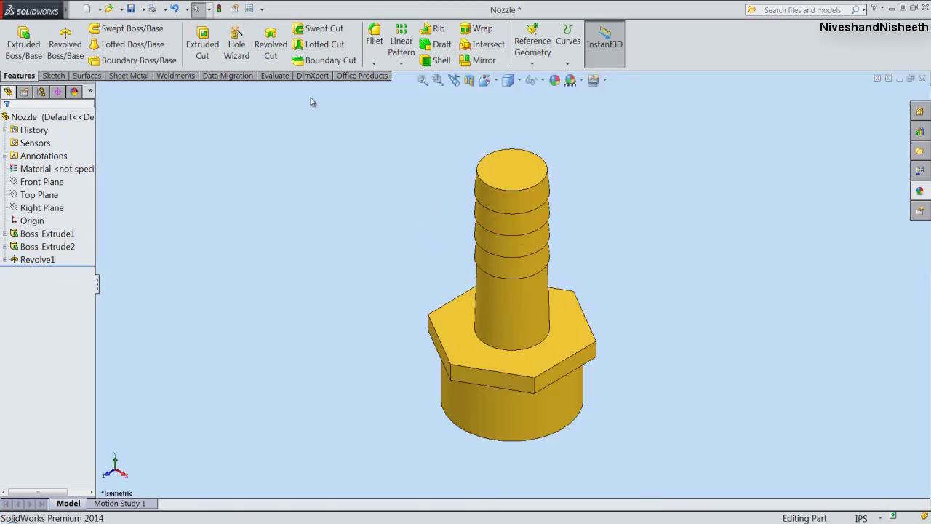
# Start an Extruded Cut on the barb's upper end face and sketch a centered circle with a 0.3438 in diameter
pyautogui.click(202, 45)
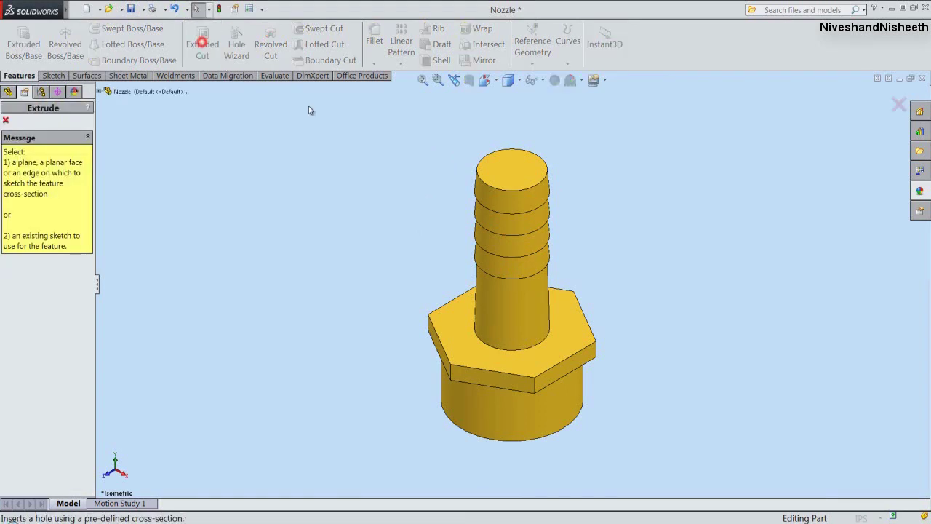
pyautogui.click(523, 164)
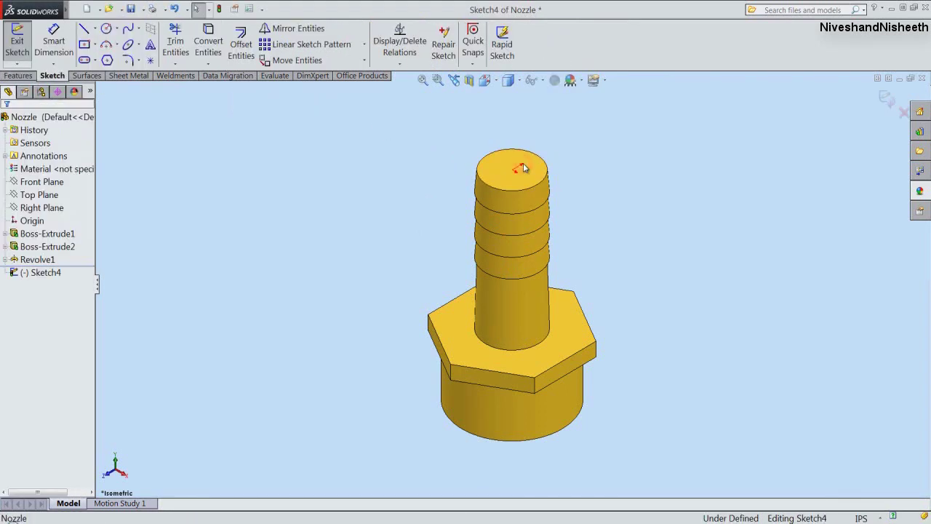
pyautogui.scroll(-2, 523, 163)
pyautogui.rightClick(620, 197)
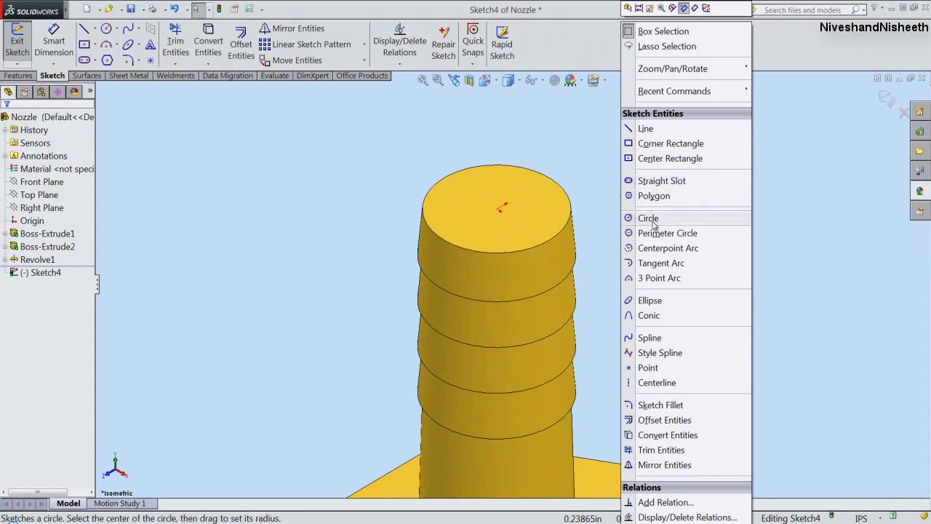
pyautogui.click(651, 217)
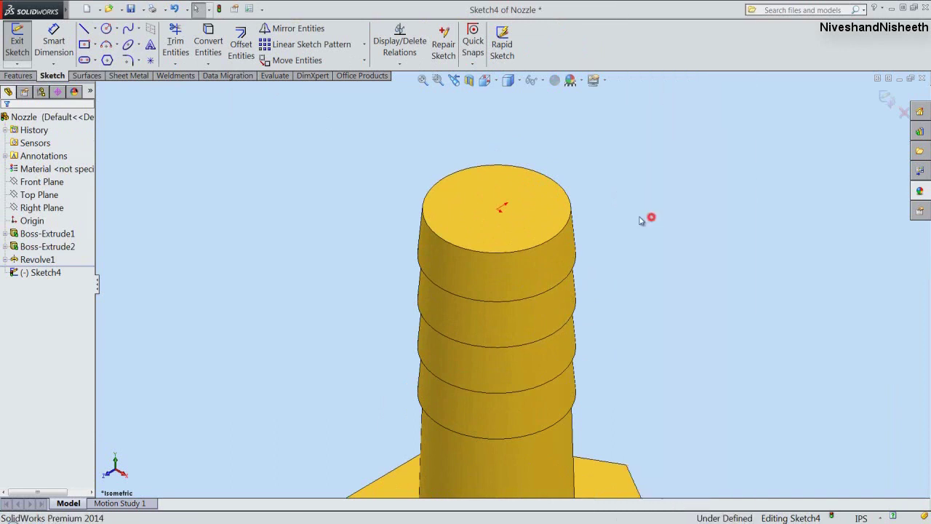
pyautogui.click(496, 209)
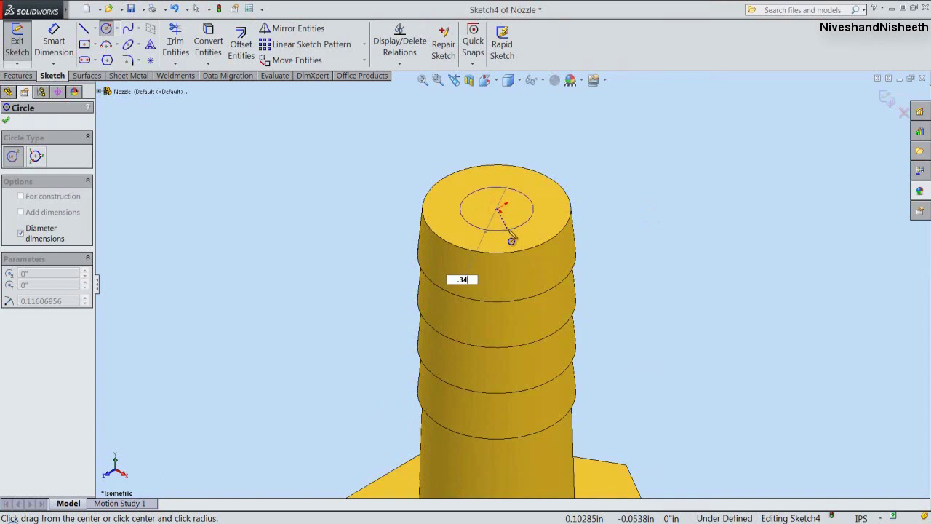
pyautogui.click(512, 240)
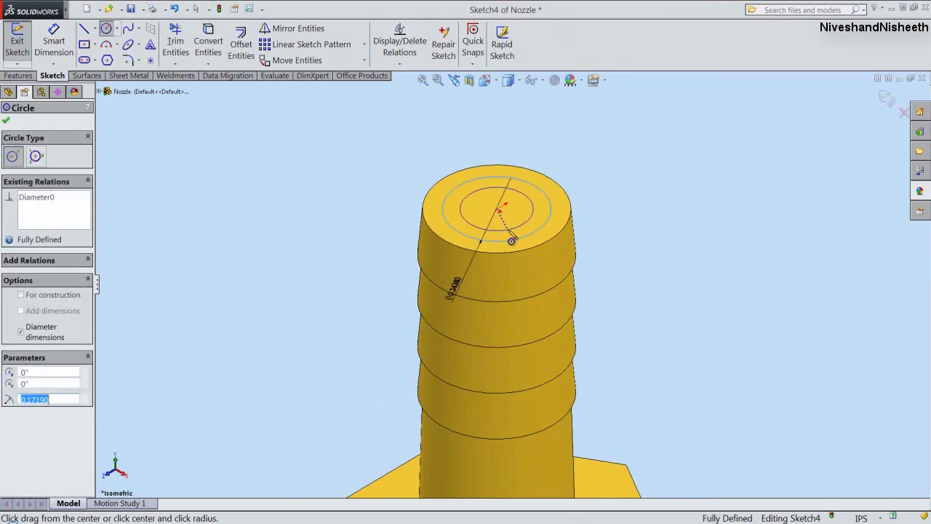
# Exit the circle sketch and cut it Through All to bore the nozzle's passage
pyautogui.click(887, 99)
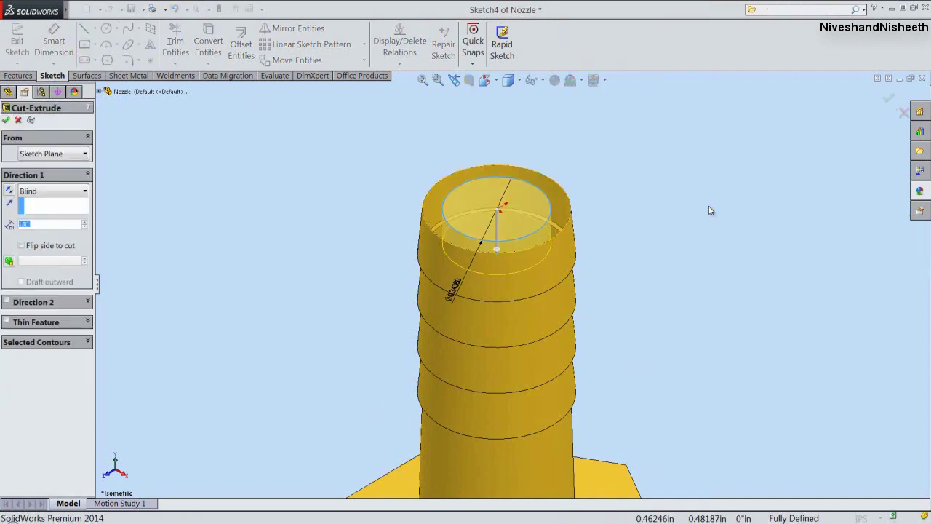
pyautogui.rightClick(710, 209)
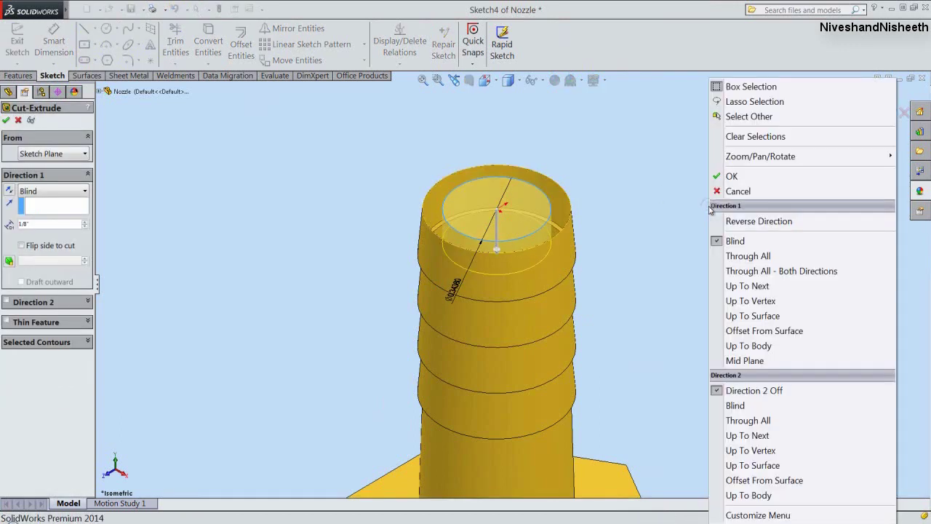
pyautogui.click(735, 256)
pyautogui.rightClick(613, 168)
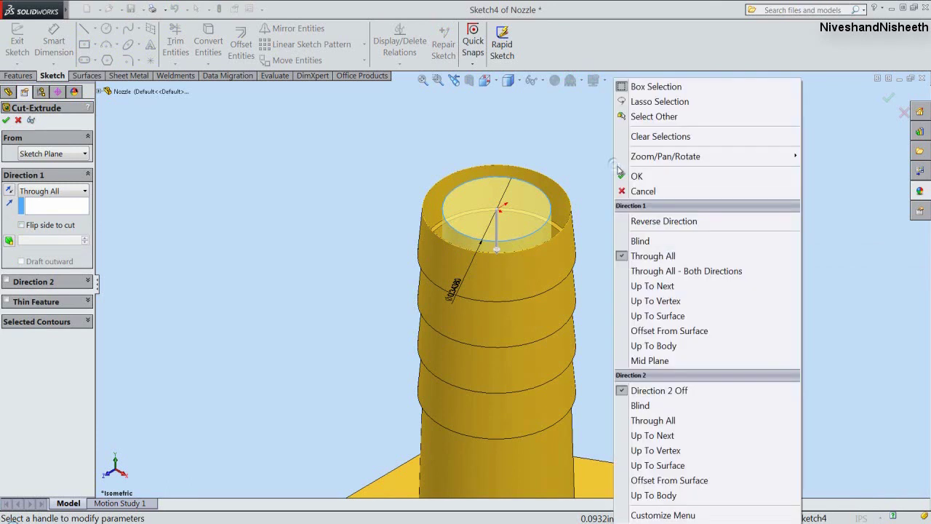
pyautogui.click(623, 174)
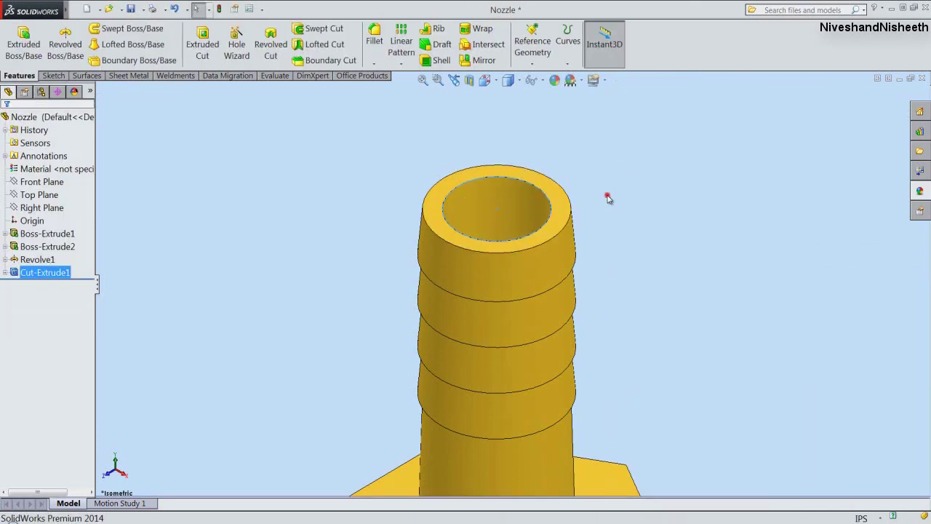
# Show the bored nozzle in isometric orientation and save the part
pyautogui.scroll(-5, 603, 200)
pyautogui.moveTo(508, 284)
pyautogui.mouseDown(button='middle')
pyautogui.moveTo(512, 415)
pyautogui.moveTo(638, 448)
pyautogui.moveTo(677, 471)
pyautogui.mouseUp(button='middle')
pyautogui.click(486, 81)
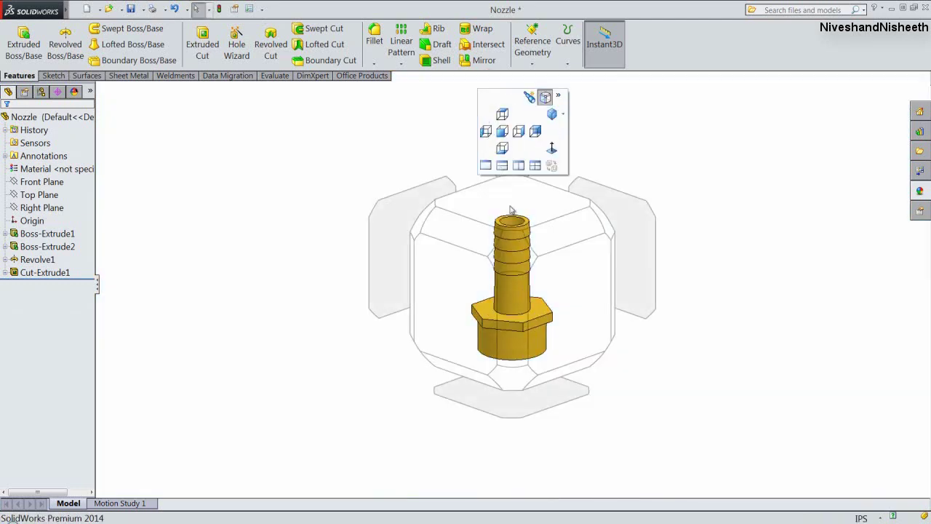
pyautogui.click(518, 262)
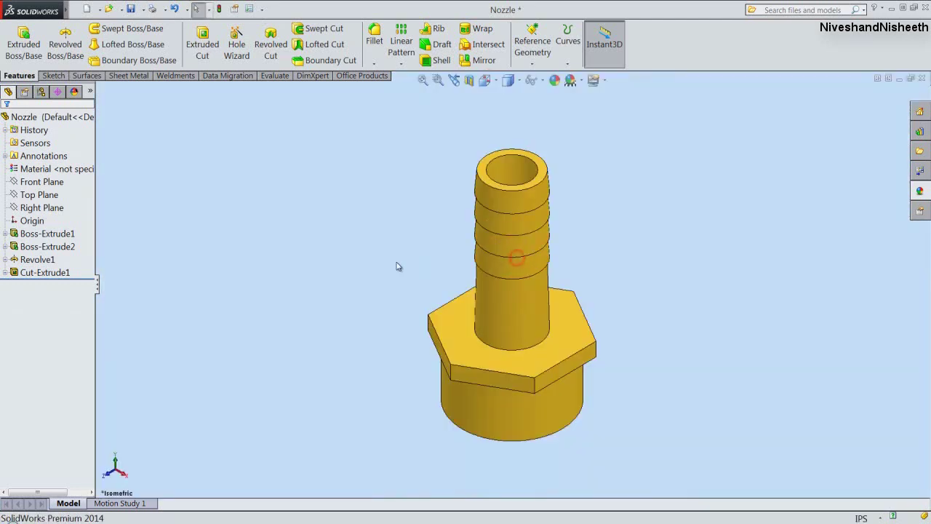
pyautogui.click(131, 10)
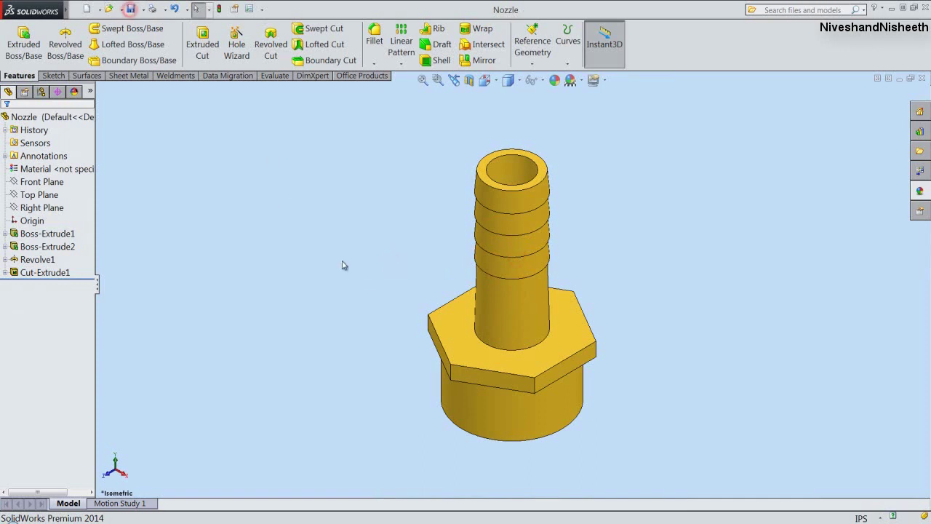
pyautogui.click(369, 282)
# Add a cosmetic thread on the ring's outer edge at the flange, using ANSI Metric Machine Threads, size M24x2.0, Up to Next
pyautogui.click(149, 9)
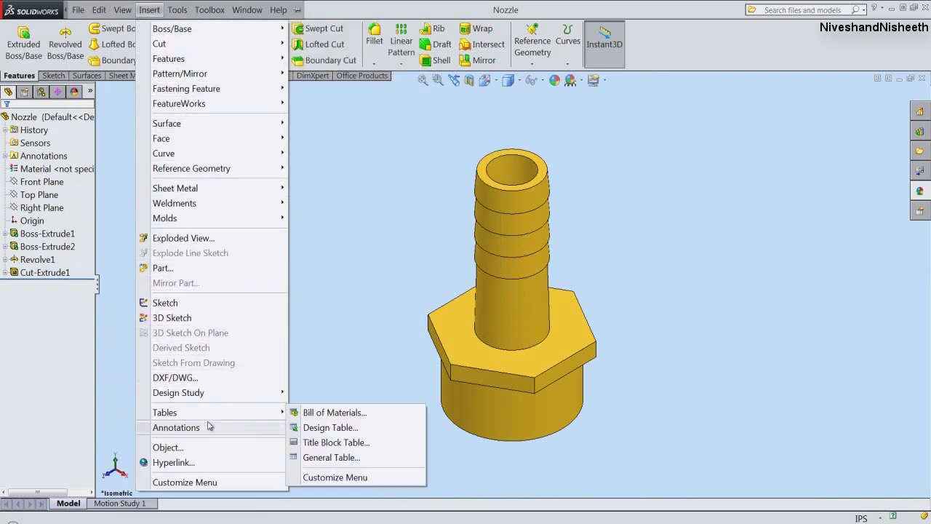
pyautogui.moveTo(211, 432)
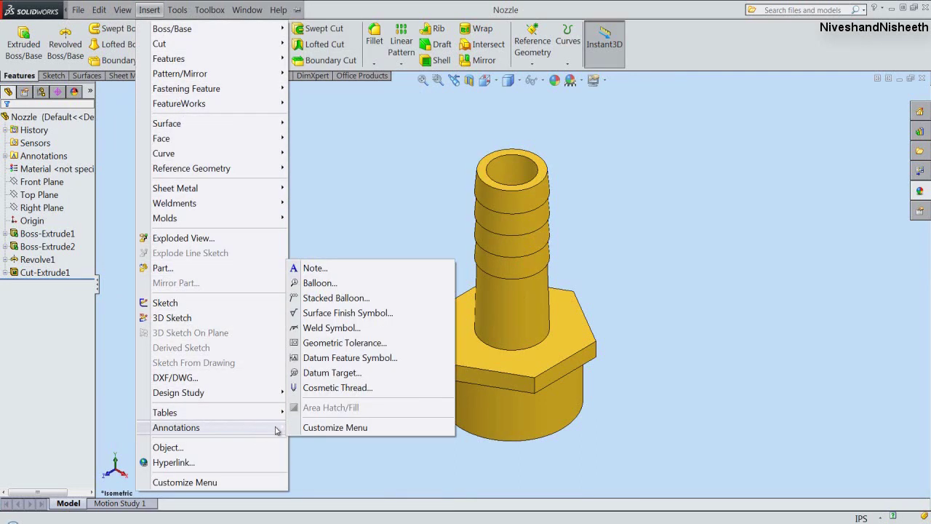
pyautogui.click(324, 387)
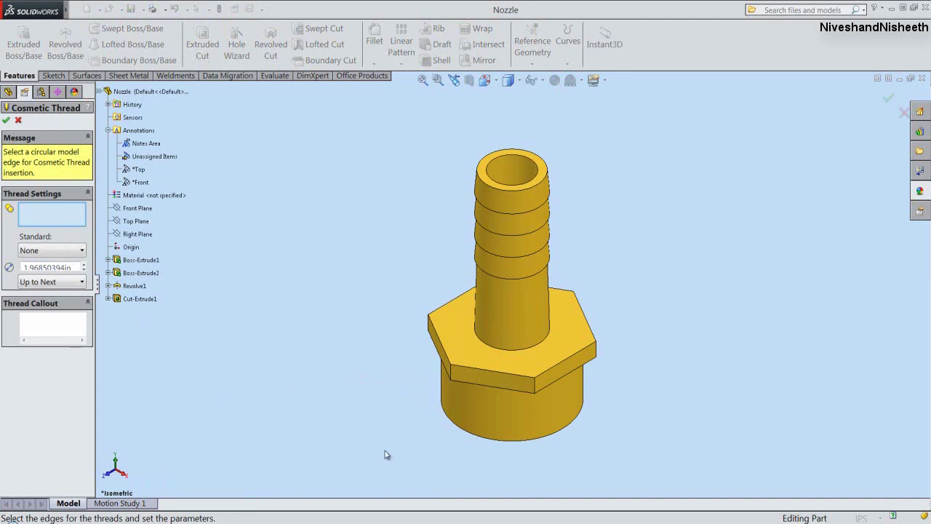
pyautogui.moveTo(461, 454); pyautogui.dragTo(440, 273, button='middle')
pyautogui.scroll(-2, 509, 356)
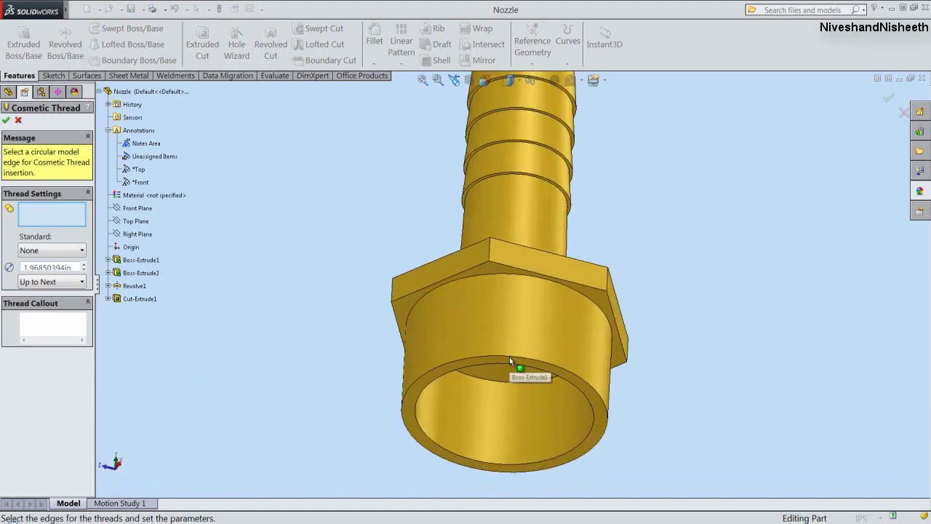
pyautogui.click(507, 274)
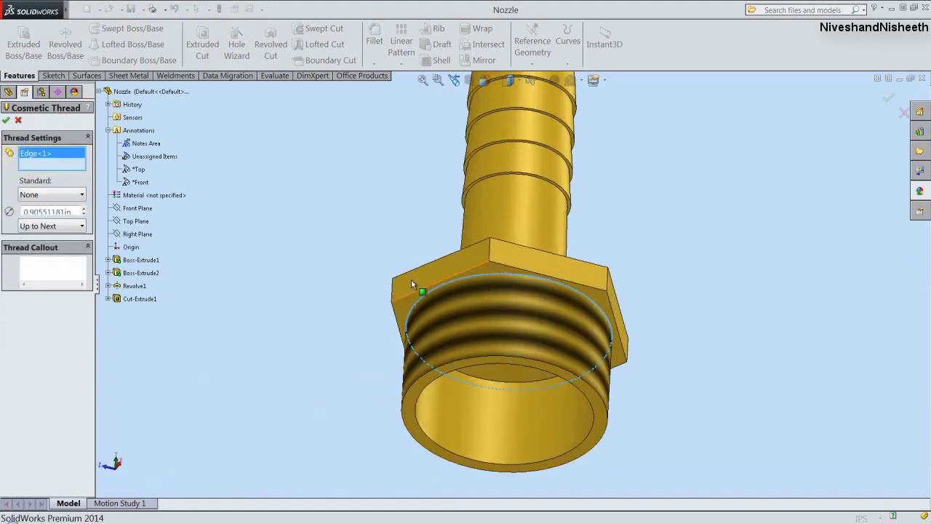
pyautogui.click(69, 195)
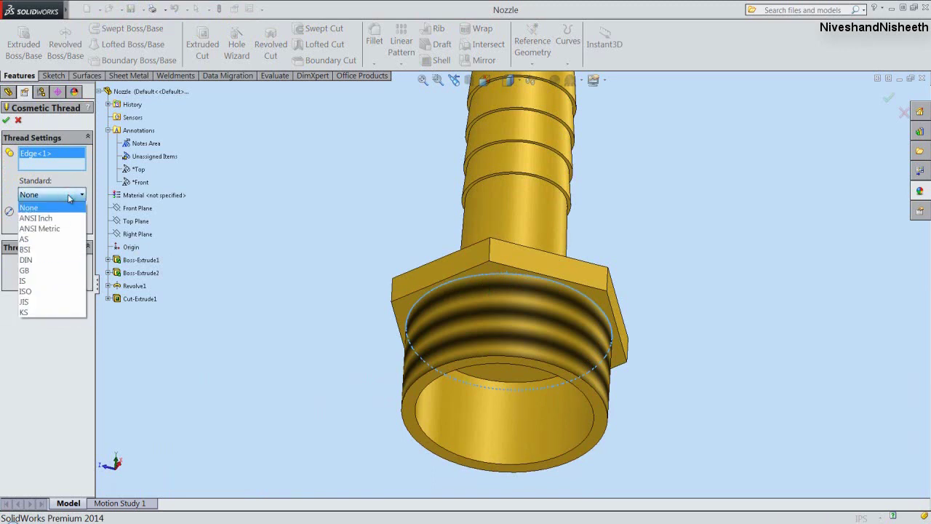
pyautogui.click(69, 229)
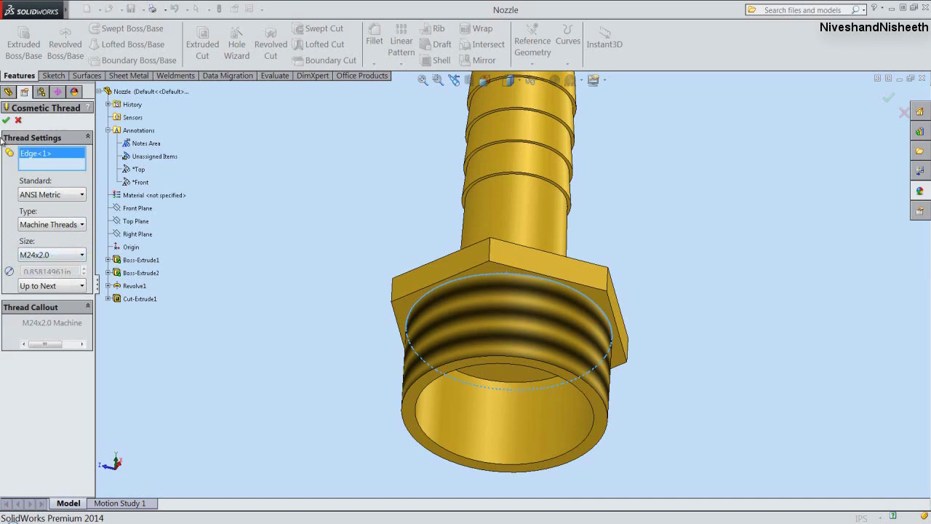
pyautogui.press('Return')
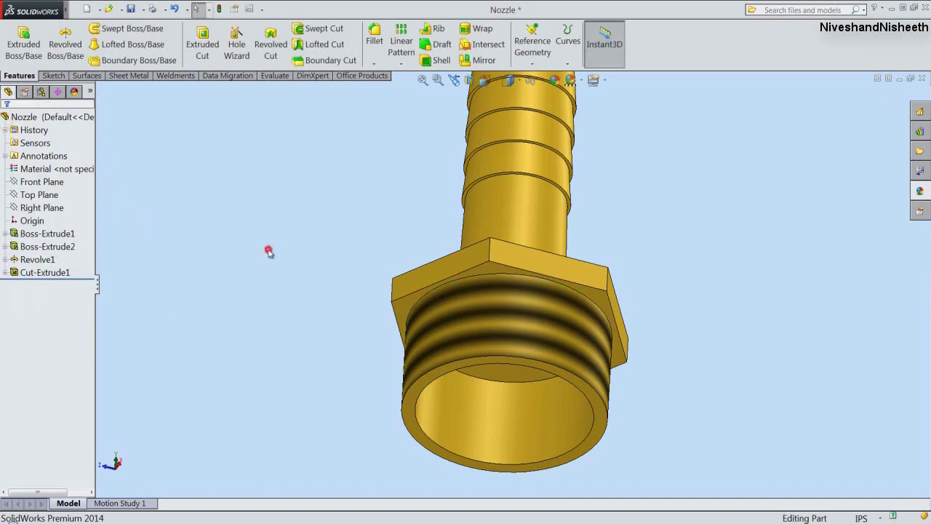
# Show the threaded nozzle in isometric orientation, and reorient it to lie on its side with the threaded opening facing forward
pyautogui.click(484, 80)
pyautogui.click(518, 251)
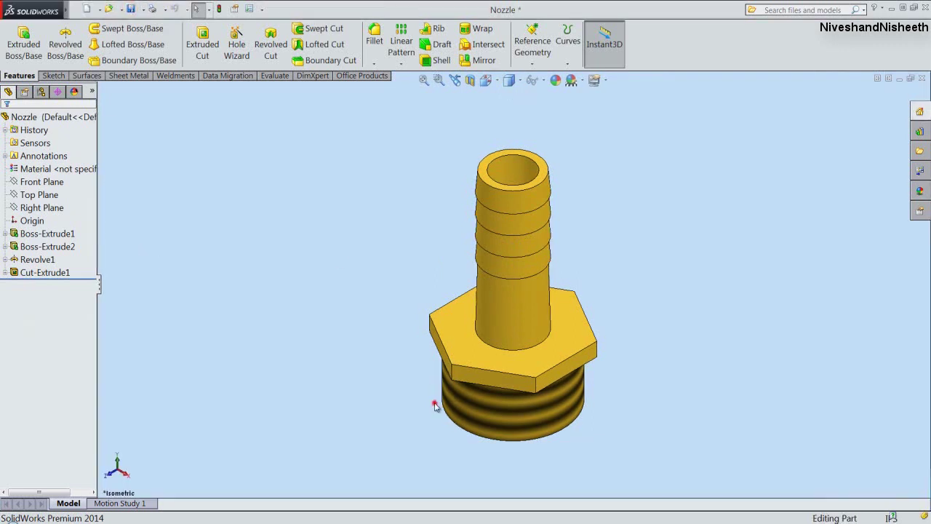
pyautogui.press('space')
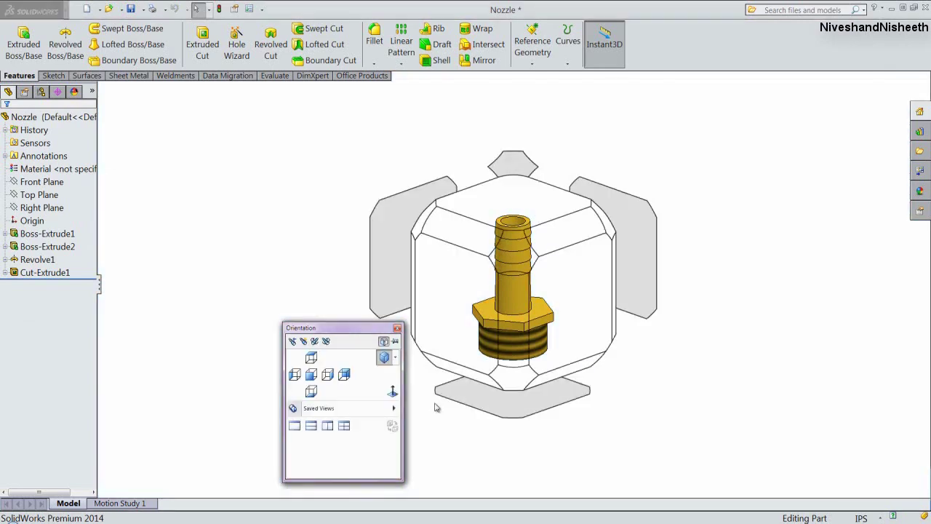
pyautogui.click(494, 284)
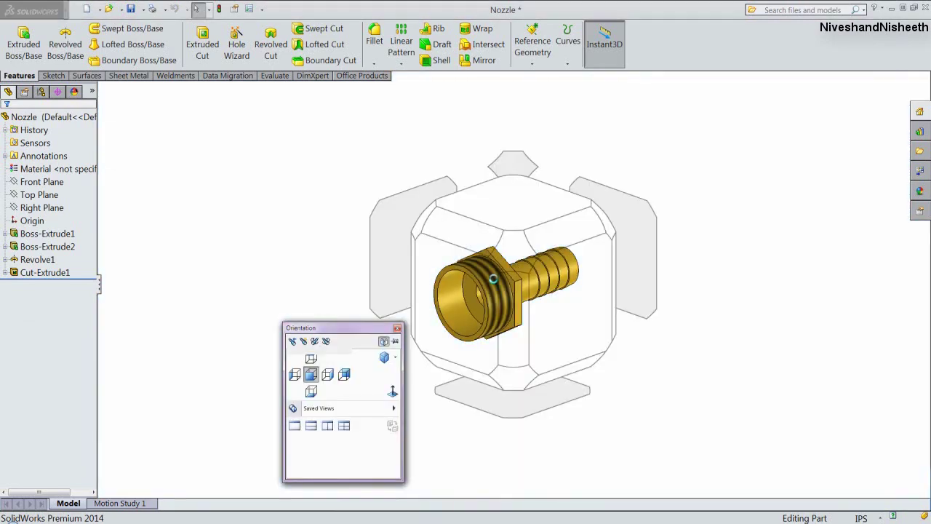
pyautogui.click(512, 259)
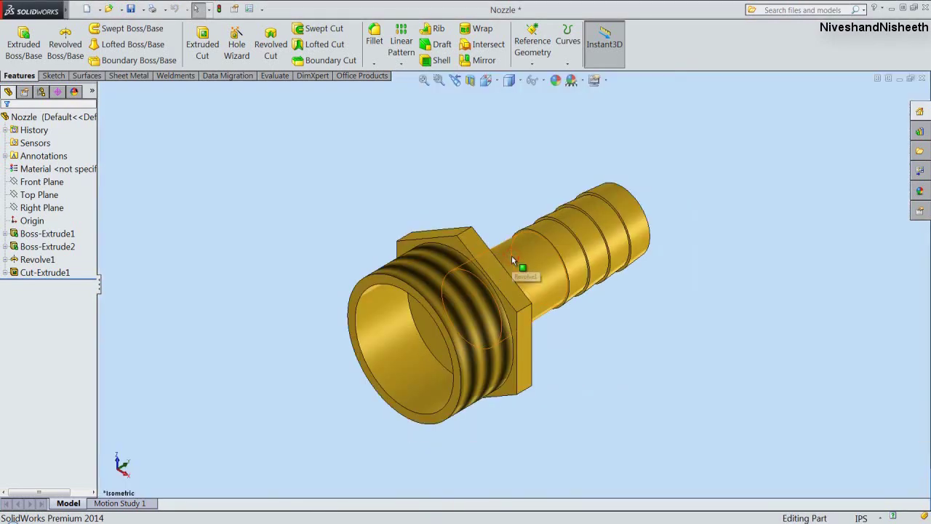
# Collapse the feature tree and switch the CommandManager from large buttons with text to small icons
pyautogui.click(99, 286)
pyautogui.rightClick(662, 57)
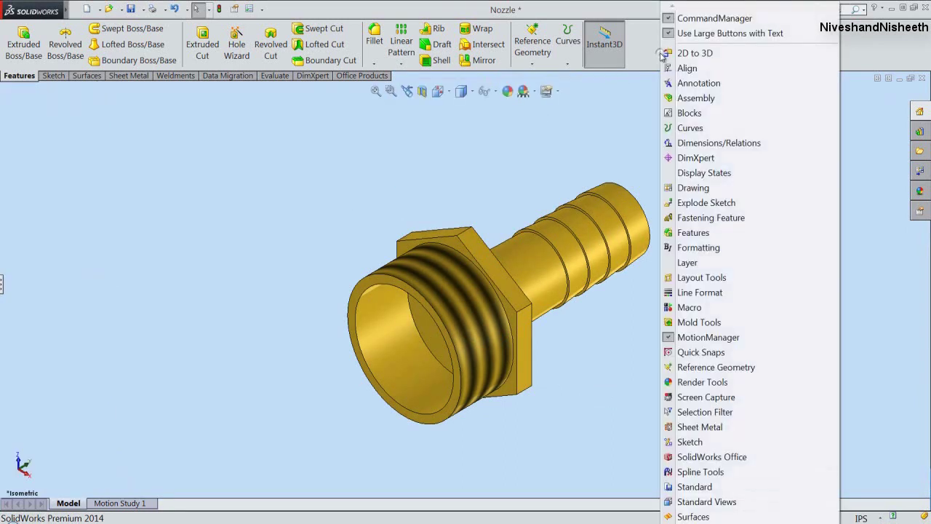
pyautogui.click(670, 33)
# Hide the Task Pane and the View (Heads-Up) toolbar
pyautogui.rightClick(680, 26)
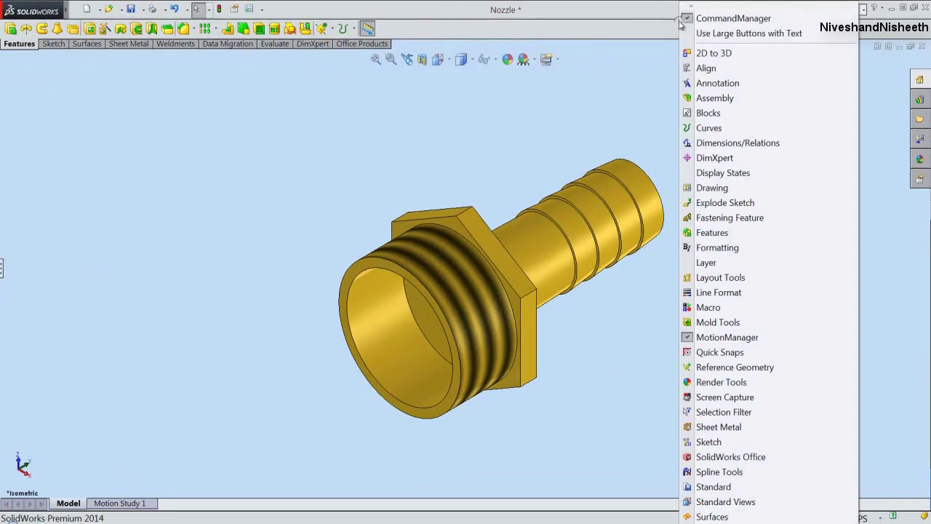
pyautogui.scroll(-5, 699, 509)
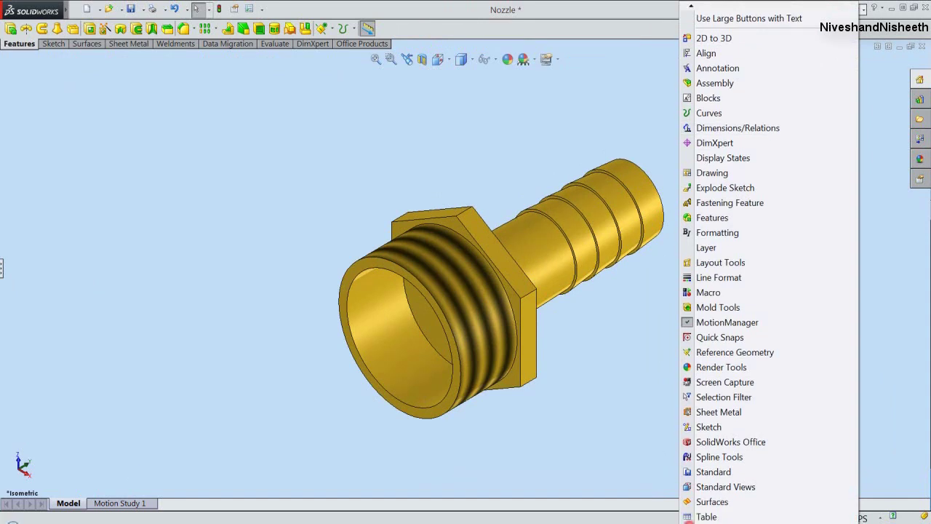
pyautogui.click(690, 454)
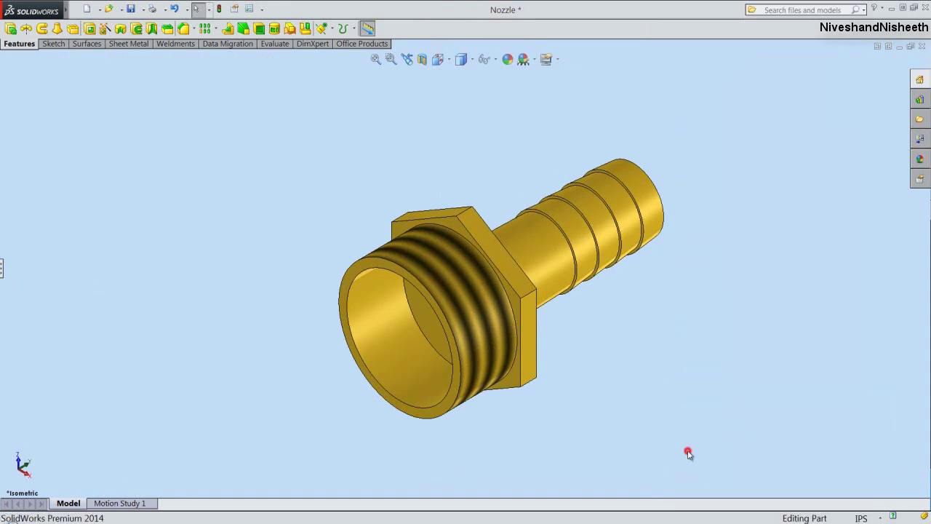
pyautogui.rightClick(643, 28)
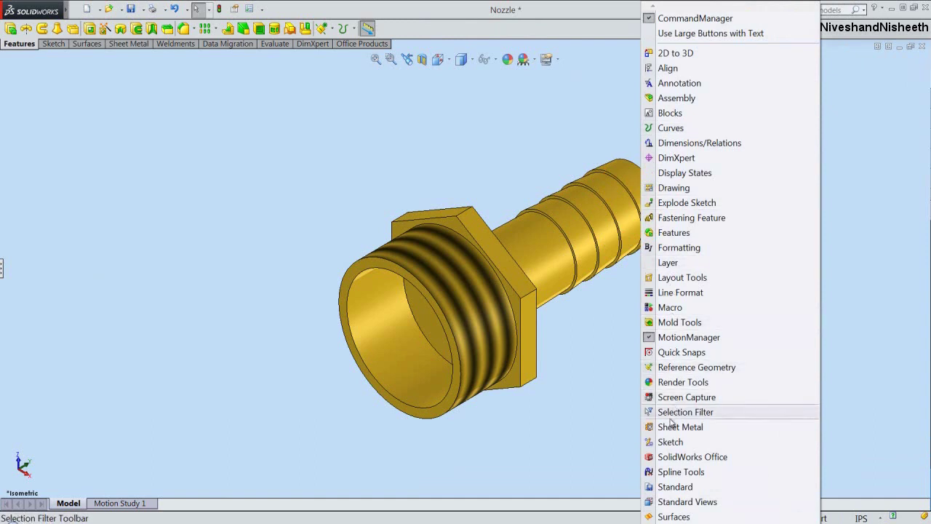
pyautogui.scroll(-1, 728, 513)
pyautogui.scroll(-5, 655, 513)
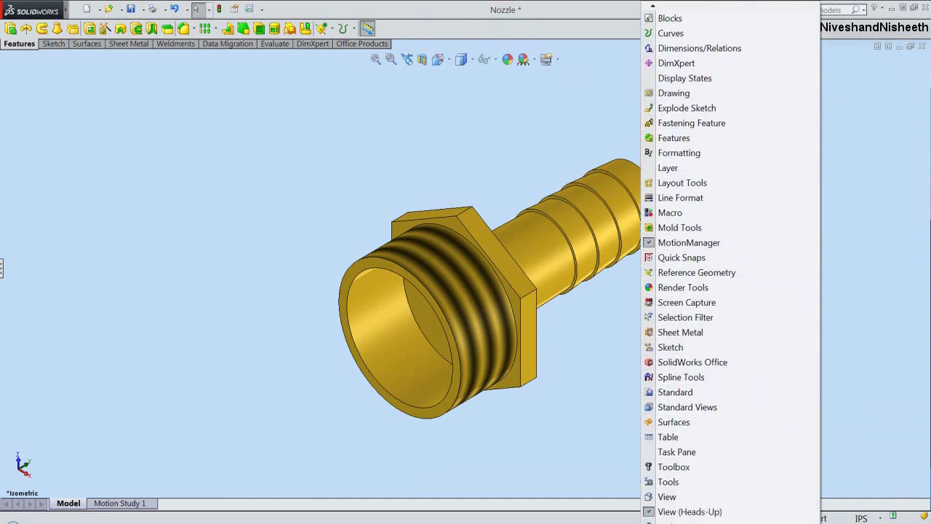
pyautogui.click(655, 496)
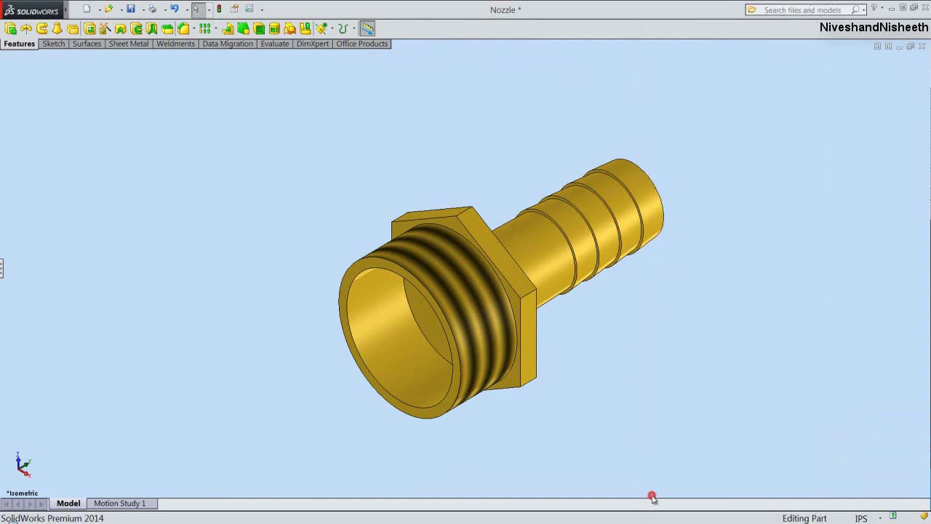
# Enlarge the isometric view of the nozzle to examine the threaded ring and hexagonal flange up close
pyautogui.rightClick(711, 172)
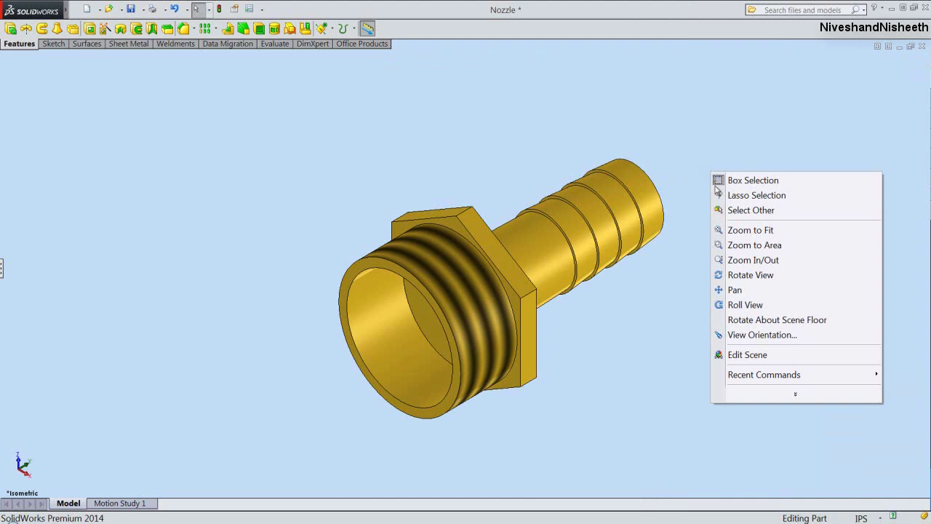
pyautogui.click(745, 259)
pyautogui.moveTo(473, 349); pyautogui.dragTo(471, 306)
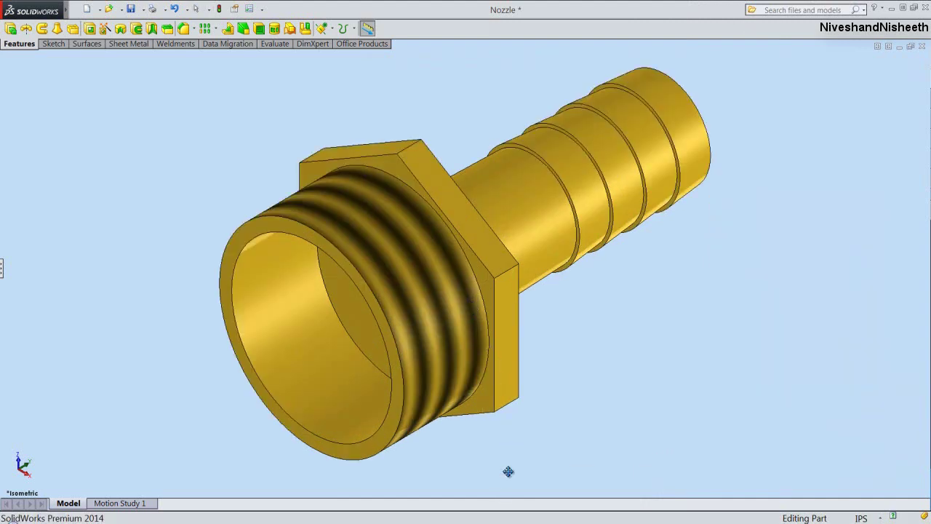
# View the nozzle from its barbed end, enlarged and repositioned to show the flange, barbs and bore opening
pyautogui.press('space')
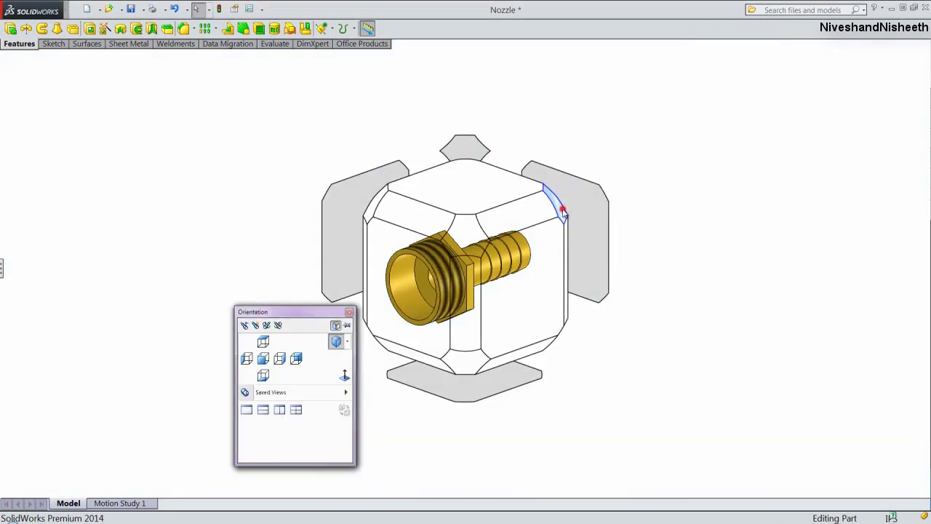
pyautogui.click(563, 211)
pyautogui.rightClick(572, 175)
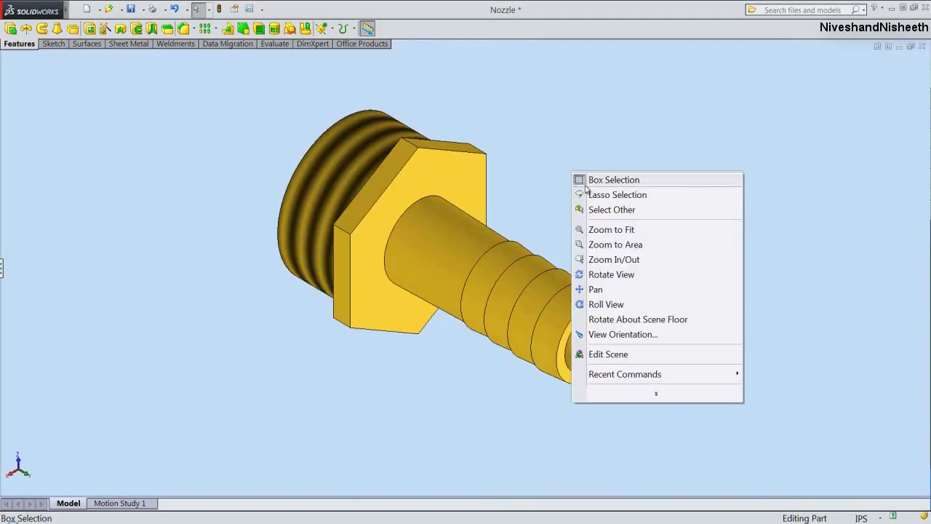
pyautogui.click(615, 260)
pyautogui.moveTo(518, 275); pyautogui.dragTo(515, 247)
pyautogui.rightClick(585, 151)
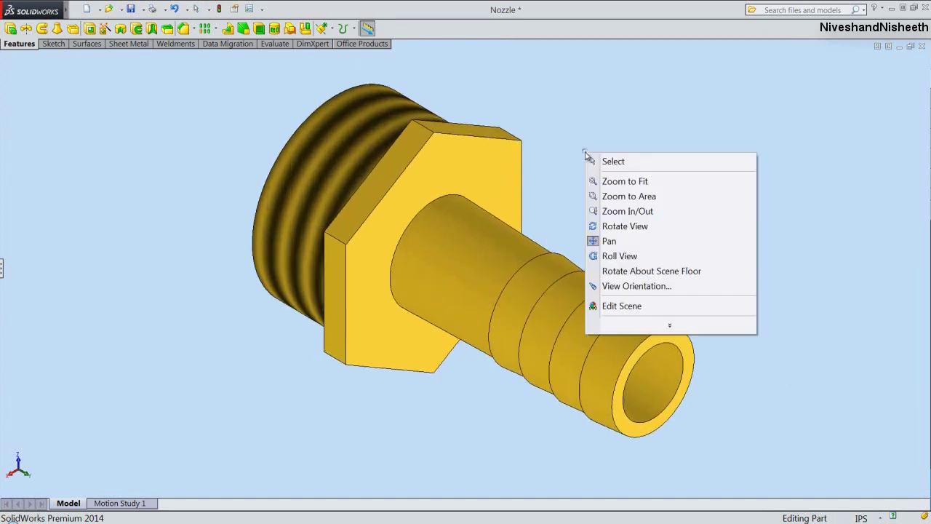
pyautogui.click(601, 161)
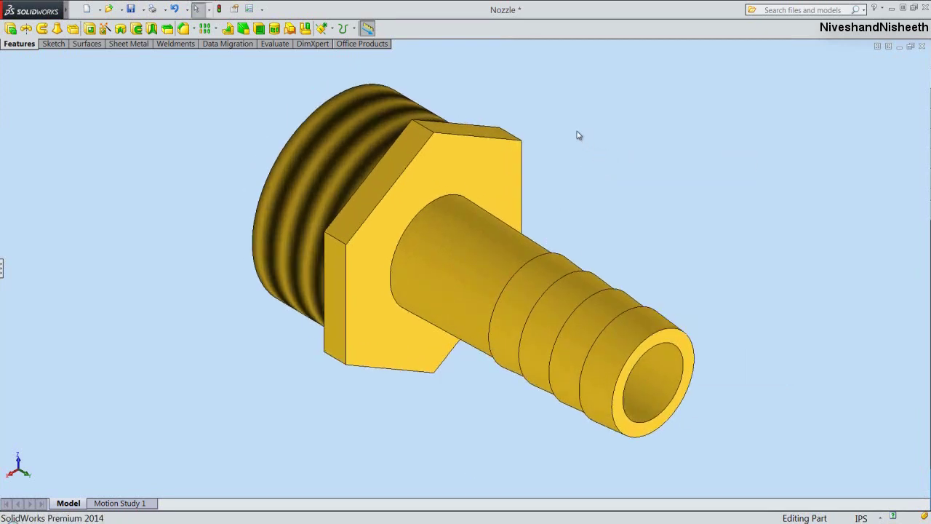
# Return the nozzle to isometric orientation and restore the feature tree and the hidden interface toolbars
pyautogui.press('space')
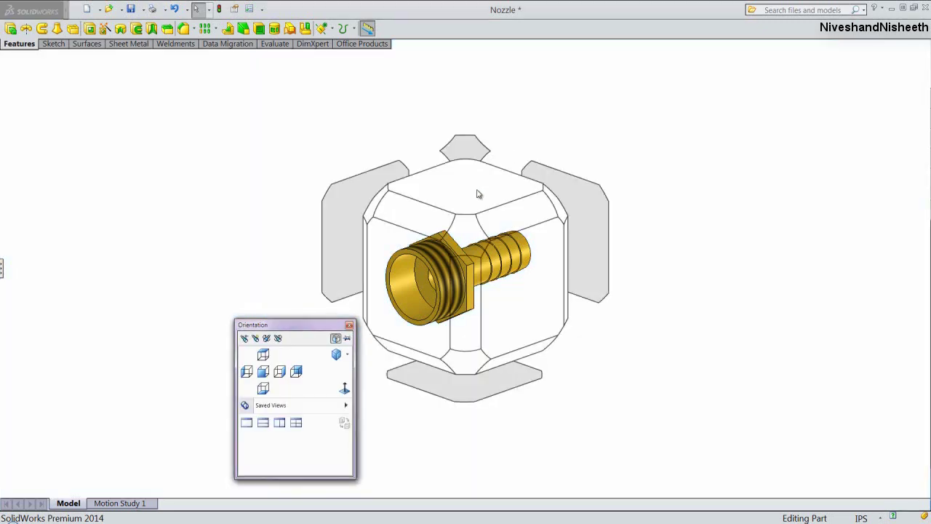
pyautogui.click(462, 227)
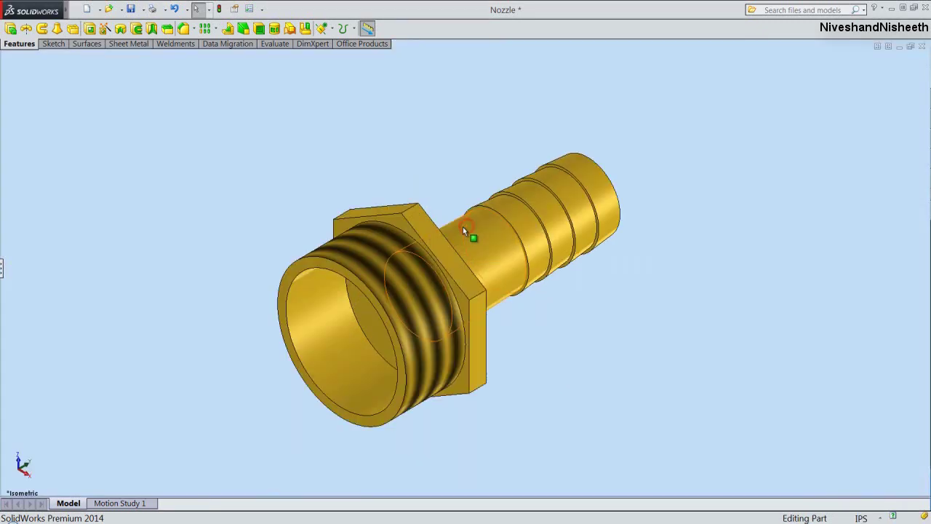
pyautogui.click(3, 269)
pyautogui.press('F10')
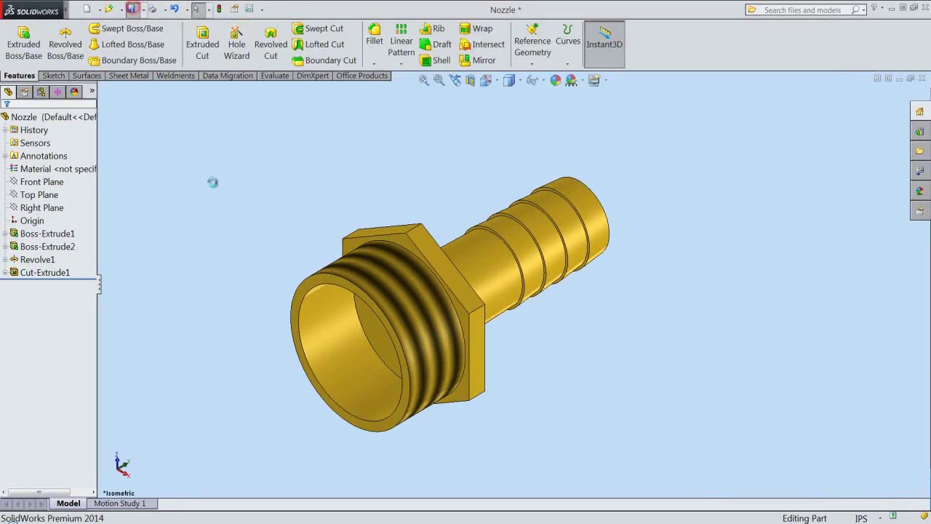